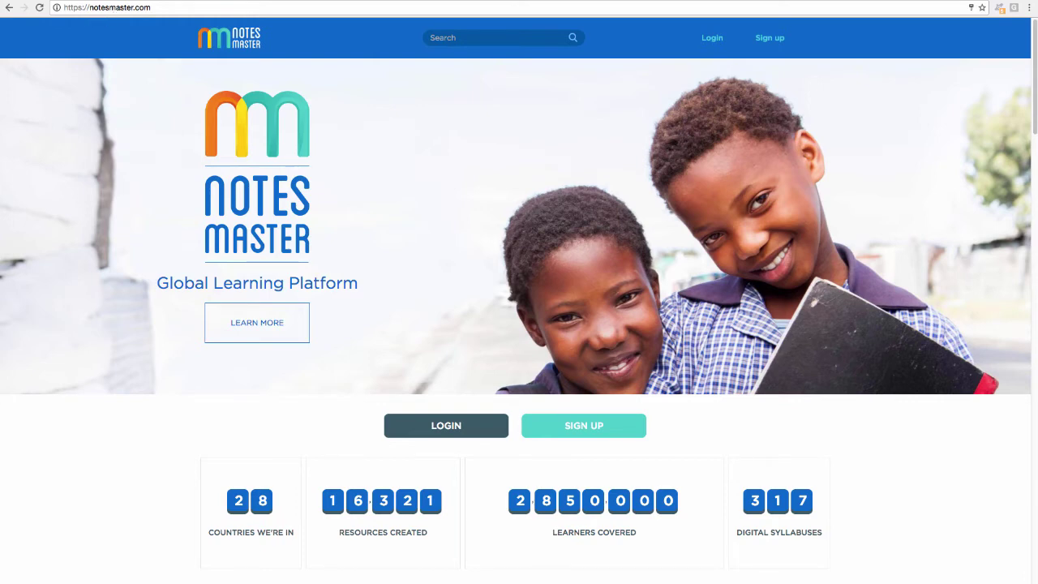
Step: Load caribbean.notesmaster.com in a new Chrome tab using the 'car' autocomplete
key("ctrl+t")
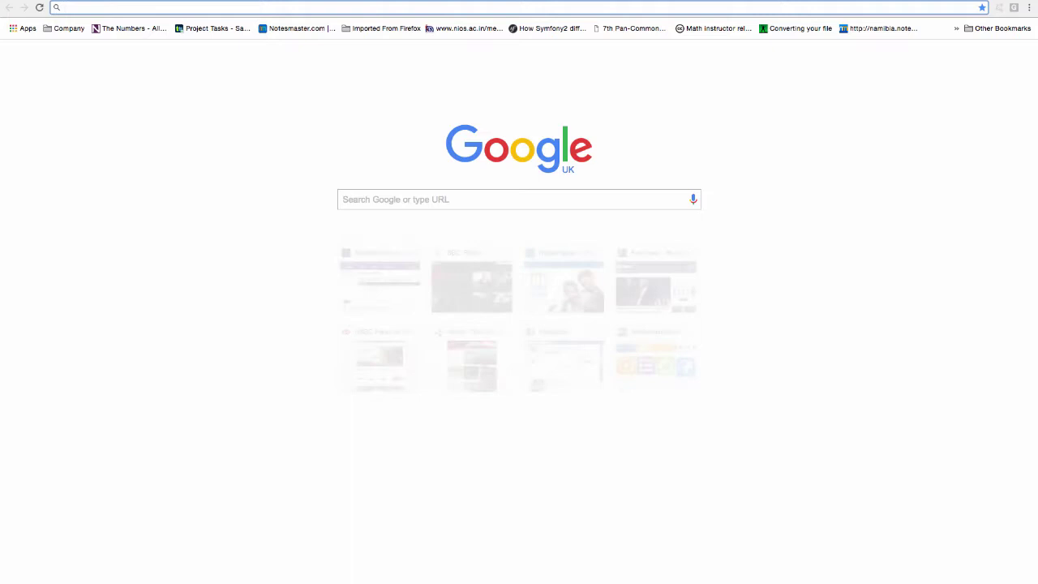
type("caribbean.notesmaster.com")
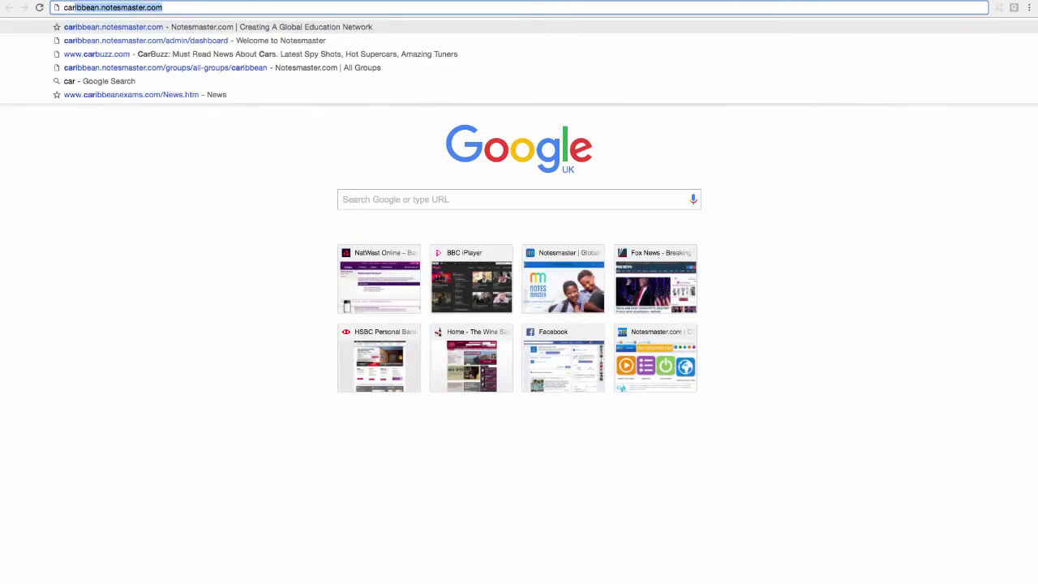
key("Return")
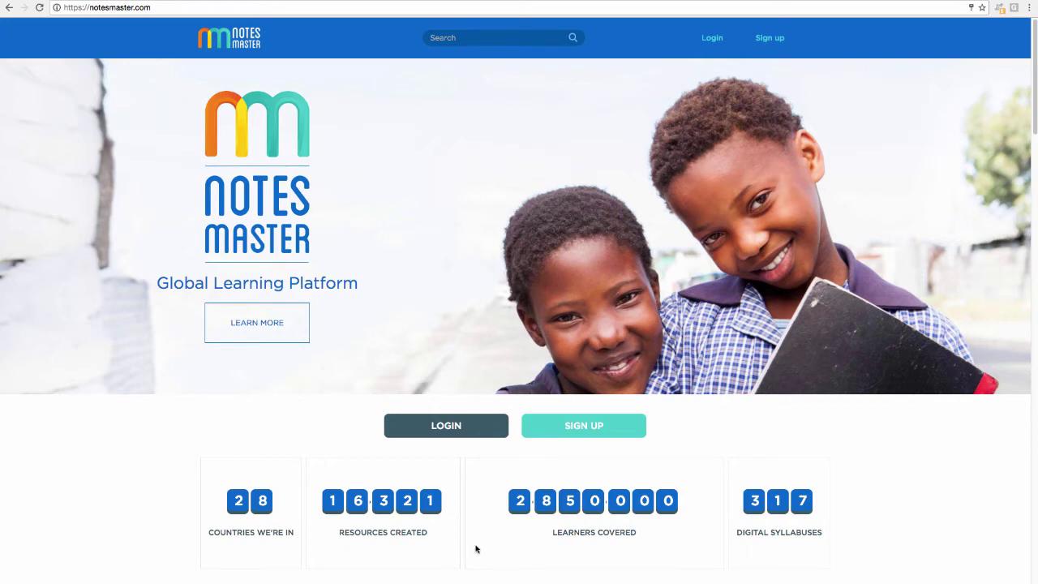
Step: Browse the homepage sections, return to the top, and open the SIGN UP registration form
scroll(476, 549, "down", 5)
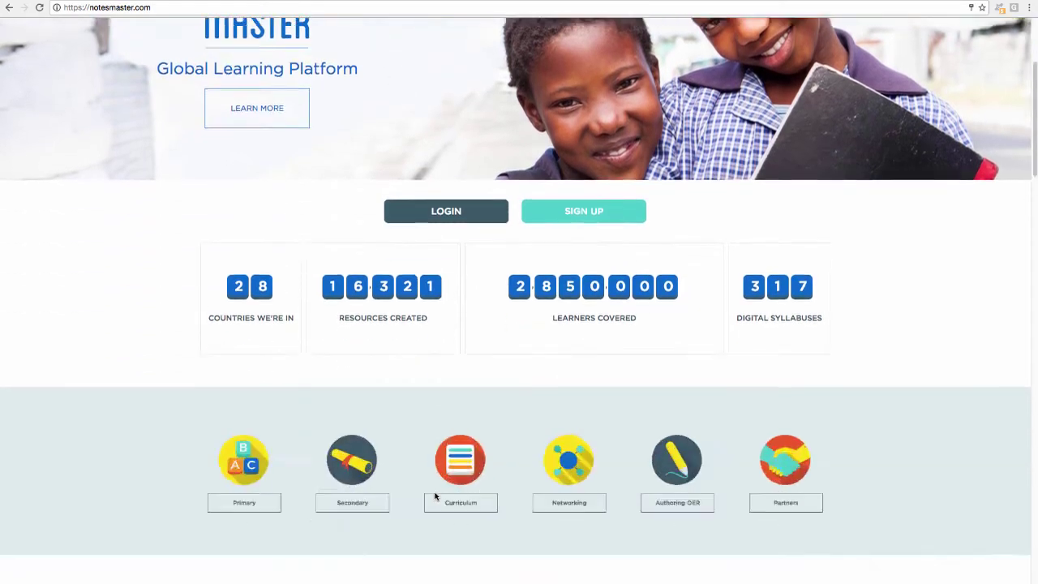
scroll(435, 496, "down", 1)
mouse_move(556, 411)
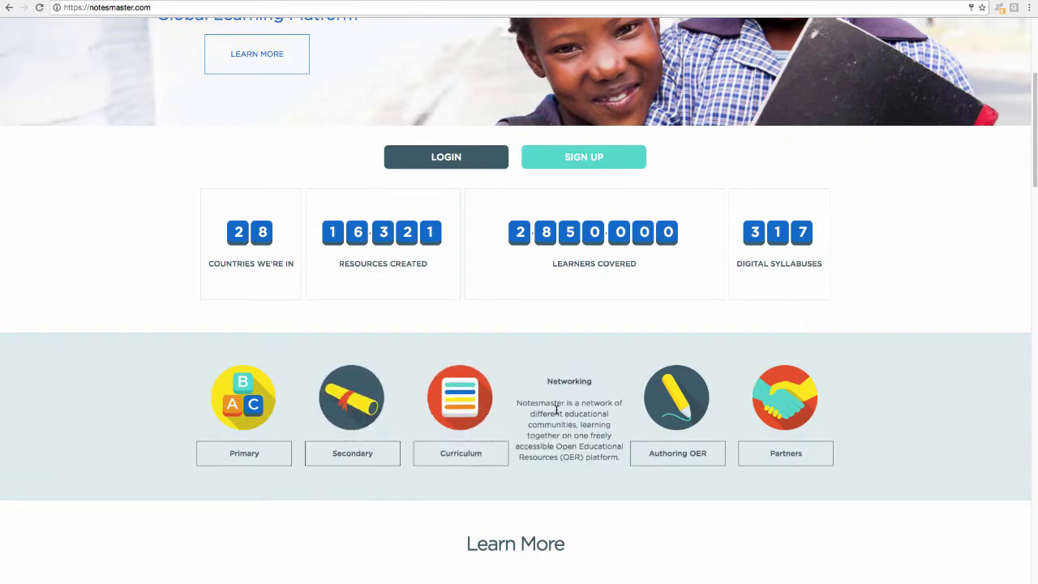
mouse_move(771, 389)
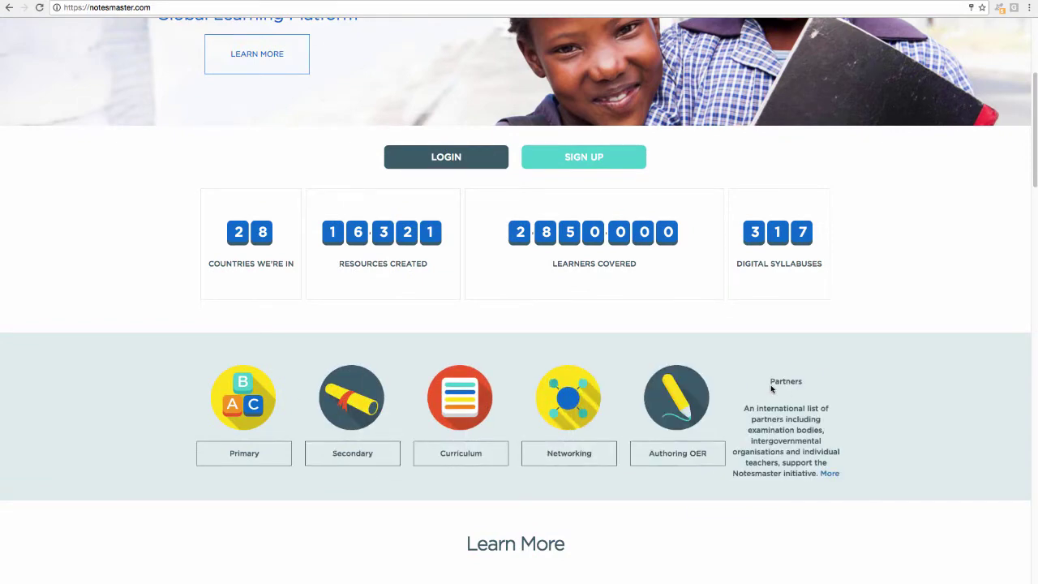
scroll(771, 389, "down", 9)
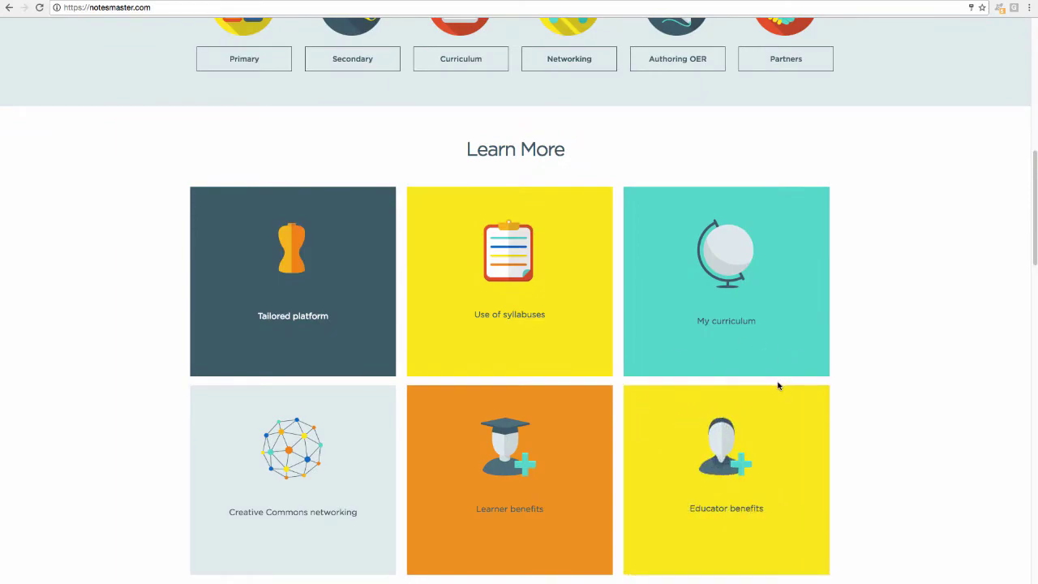
key("Home")
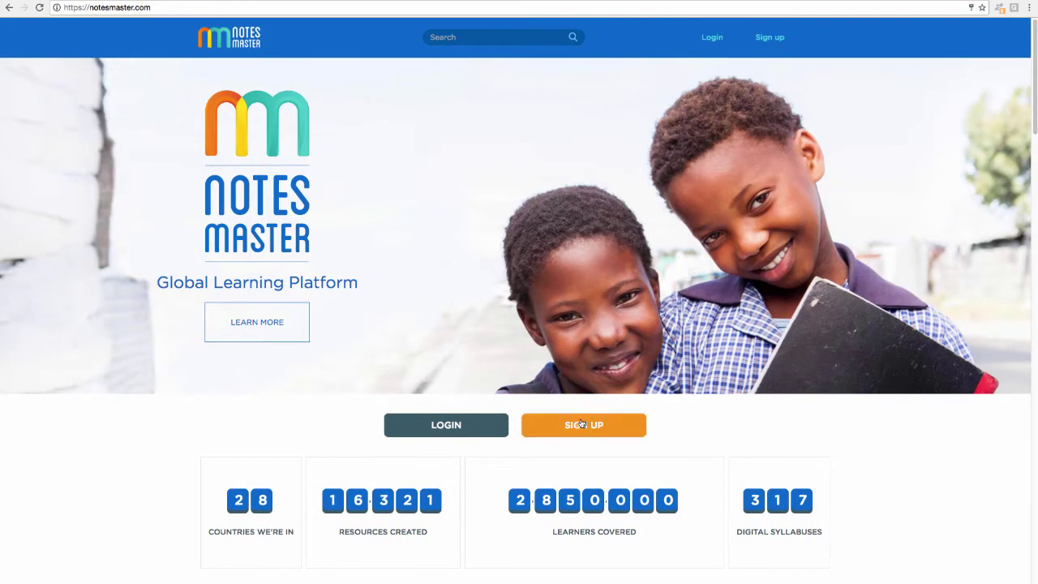
left_click(582, 423)
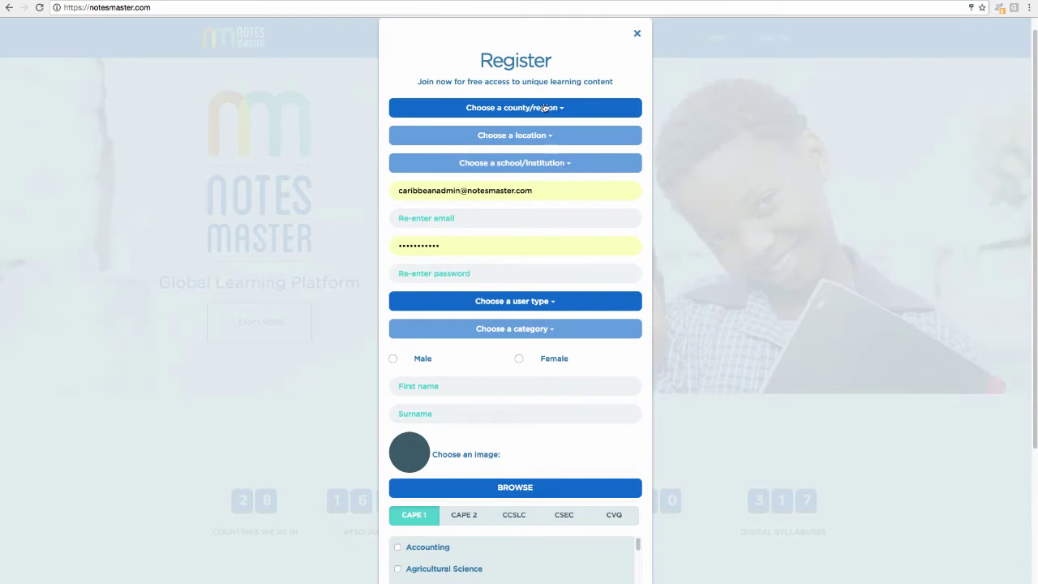
Step: Choose Caribbean as the registration region
left_click(545, 107)
left_click(488, 152)
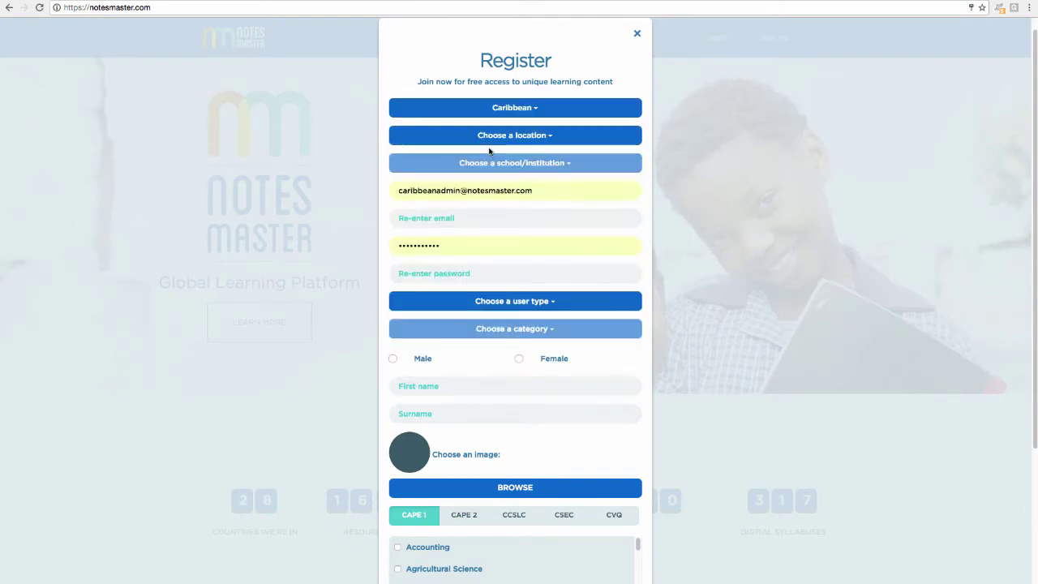
left_click(524, 110)
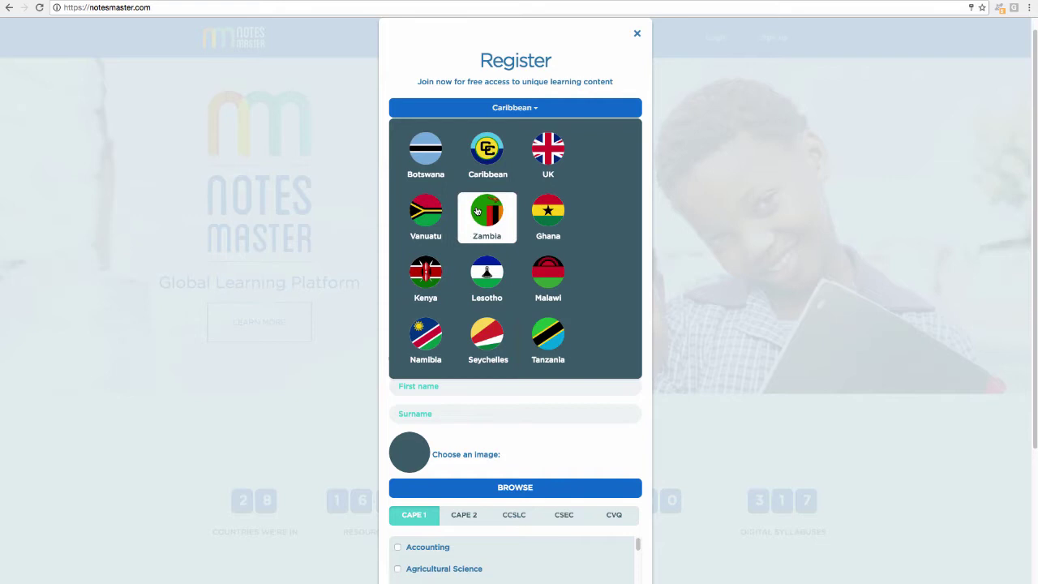
left_click(487, 154)
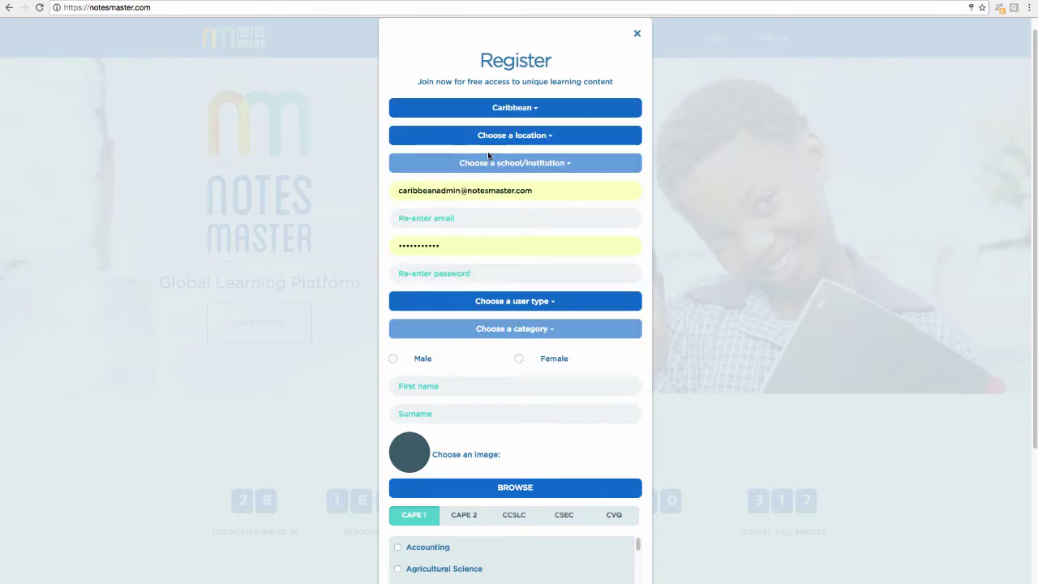
Step: Set the location to Jamaica instead of Dominica, and the school to Alston High School
left_click(535, 138)
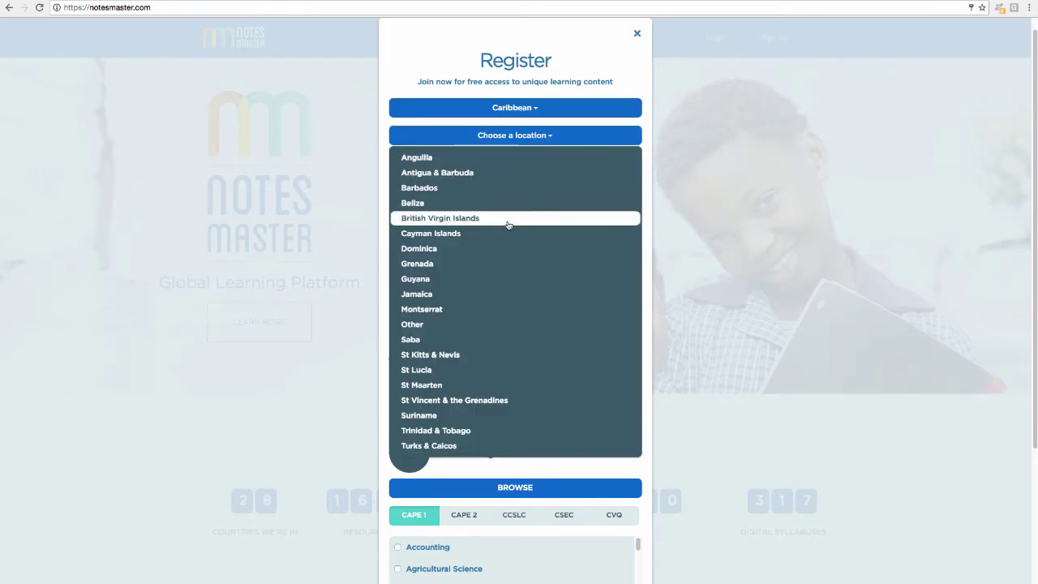
left_click(499, 249)
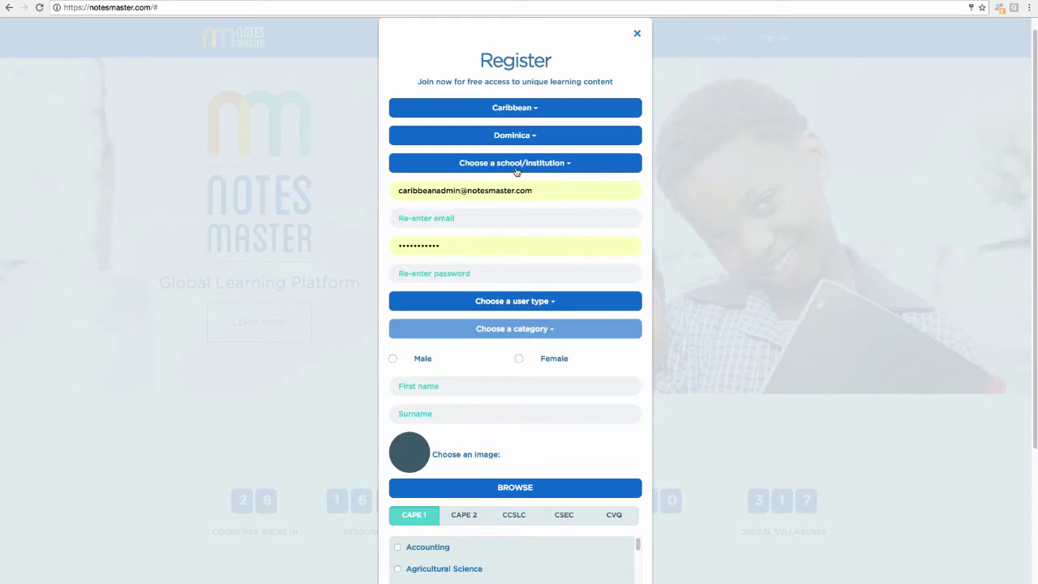
left_click(520, 163)
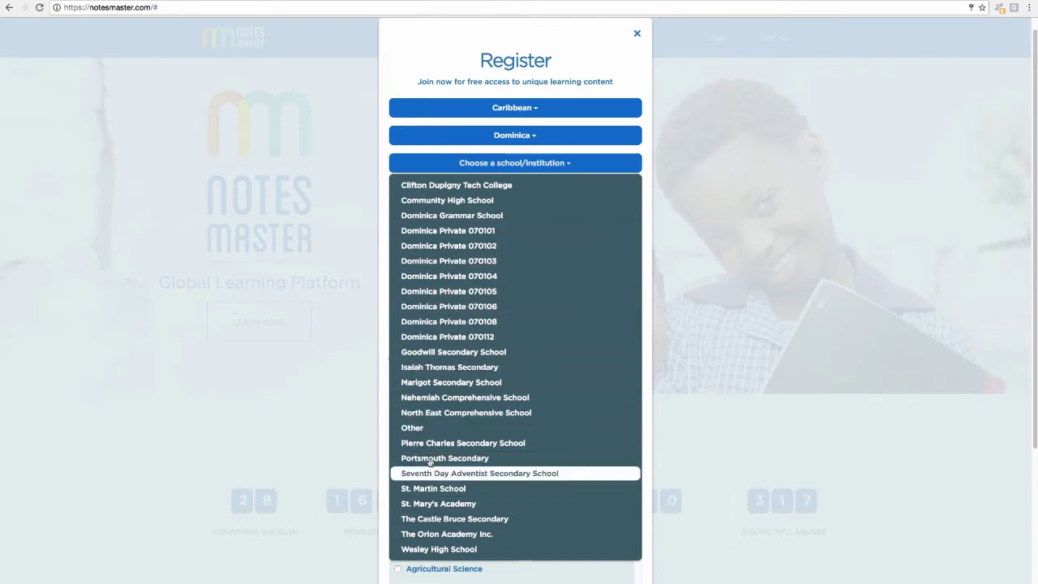
left_click(512, 136)
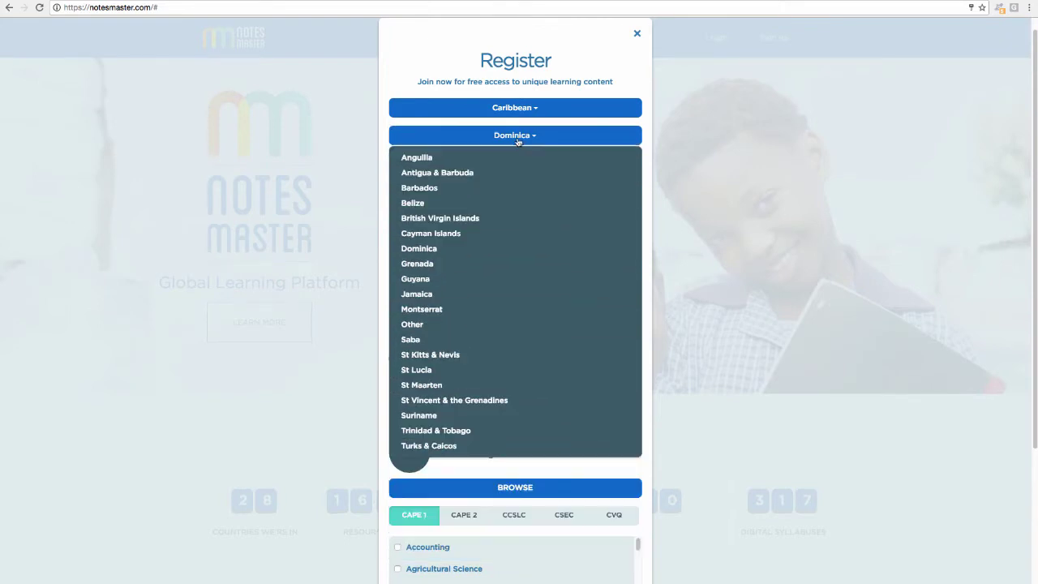
left_click(481, 296)
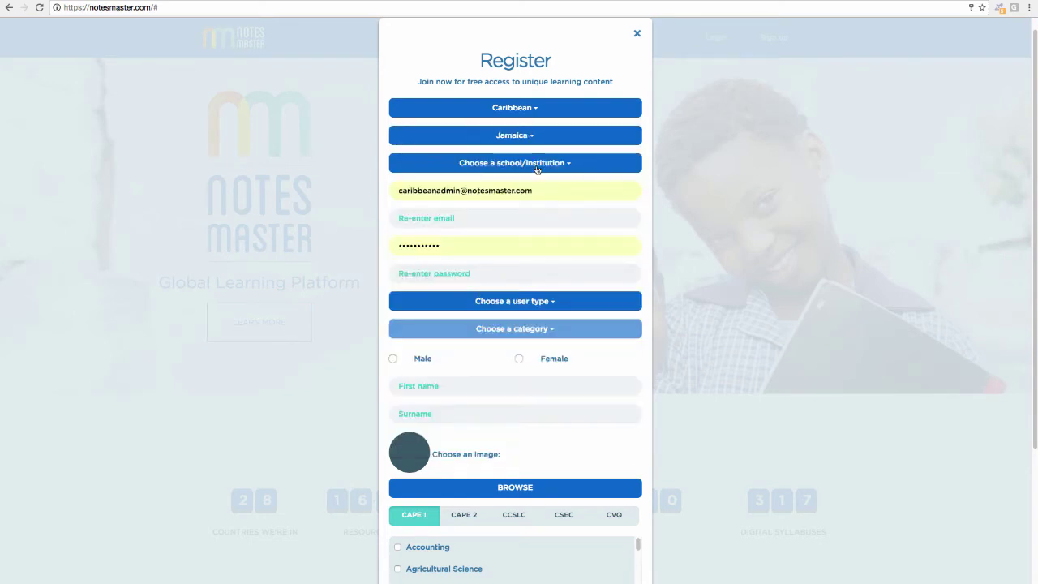
left_click(537, 167)
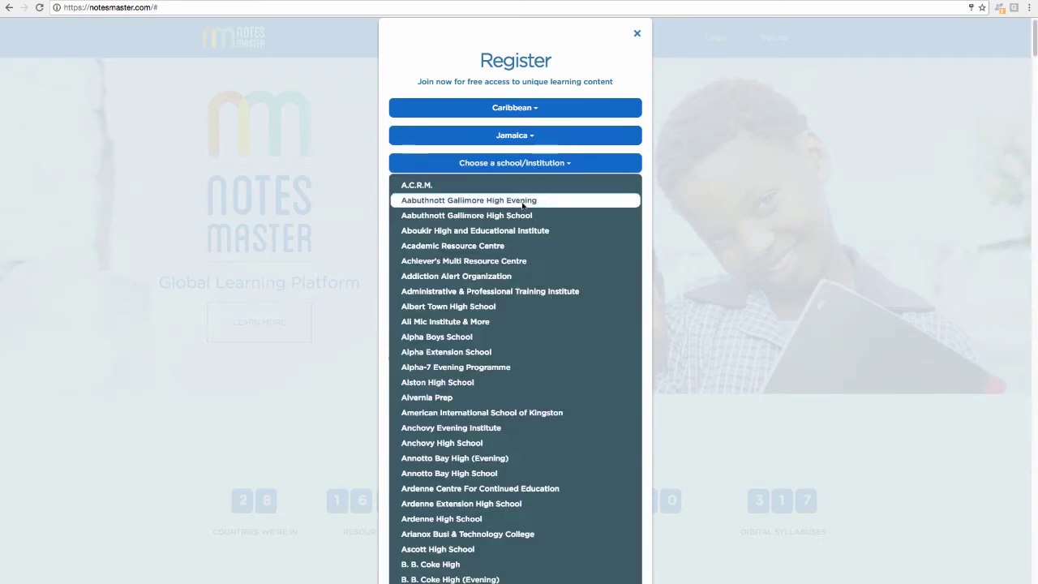
left_click(470, 383)
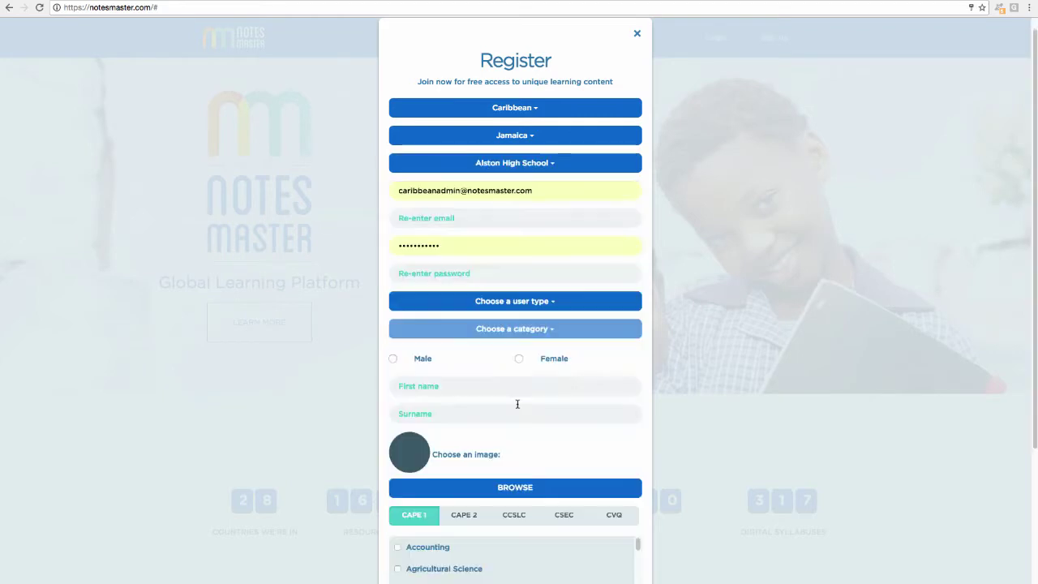
Step: Enter the new email address in both email fields and type the account password
left_click(521, 191)
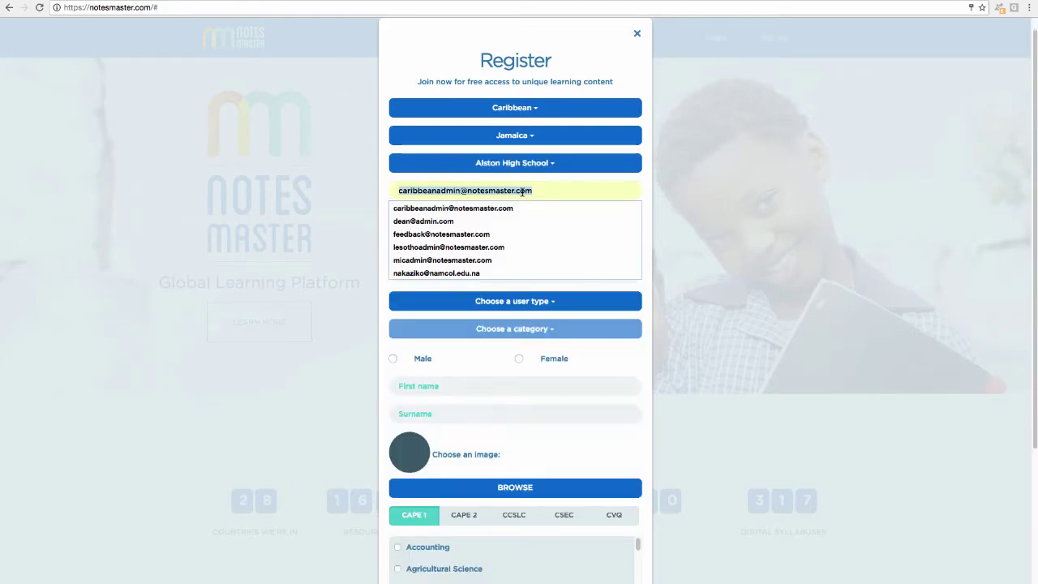
left_click(512, 217)
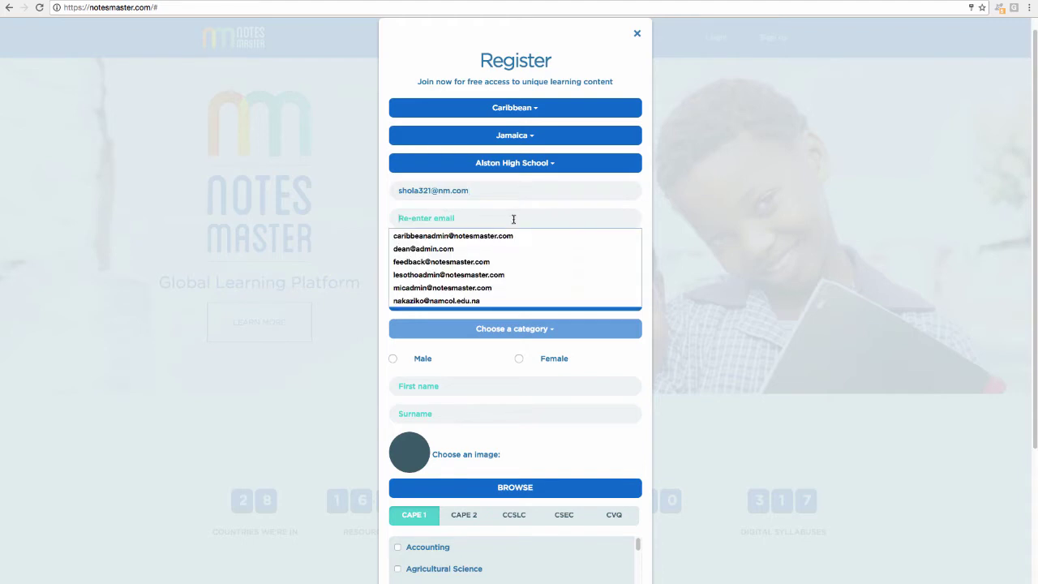
key("ctrl+v")
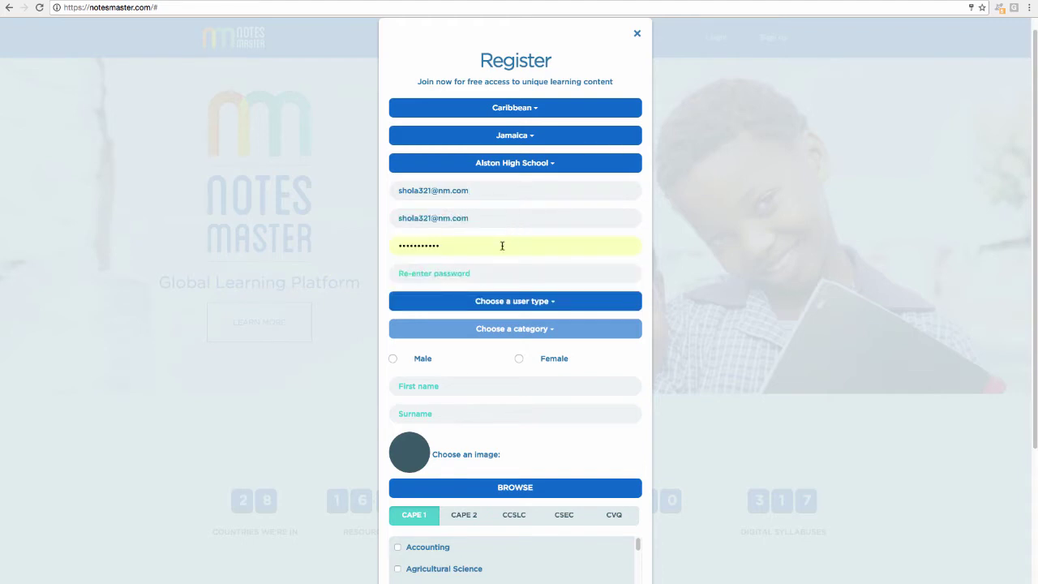
left_click(502, 245)
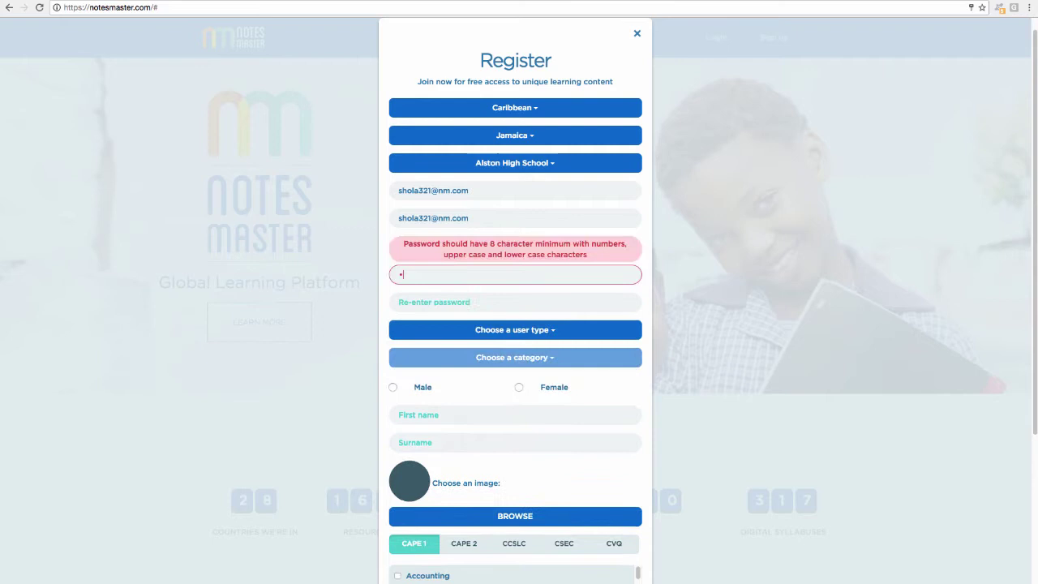
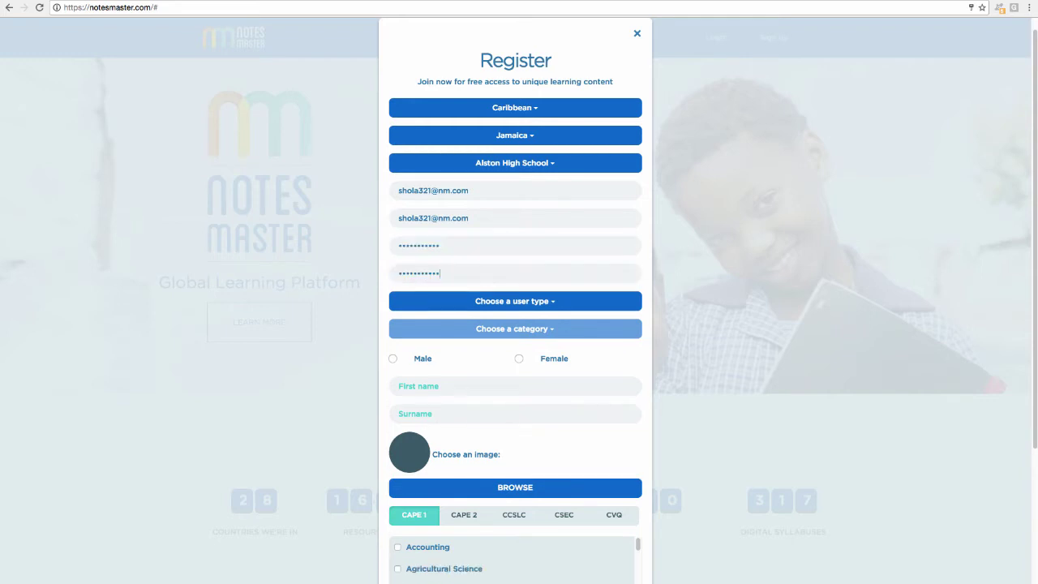
Step: Set user type Educator, category Teacher (In service), gender Male, and enter the first name
left_click(496, 303)
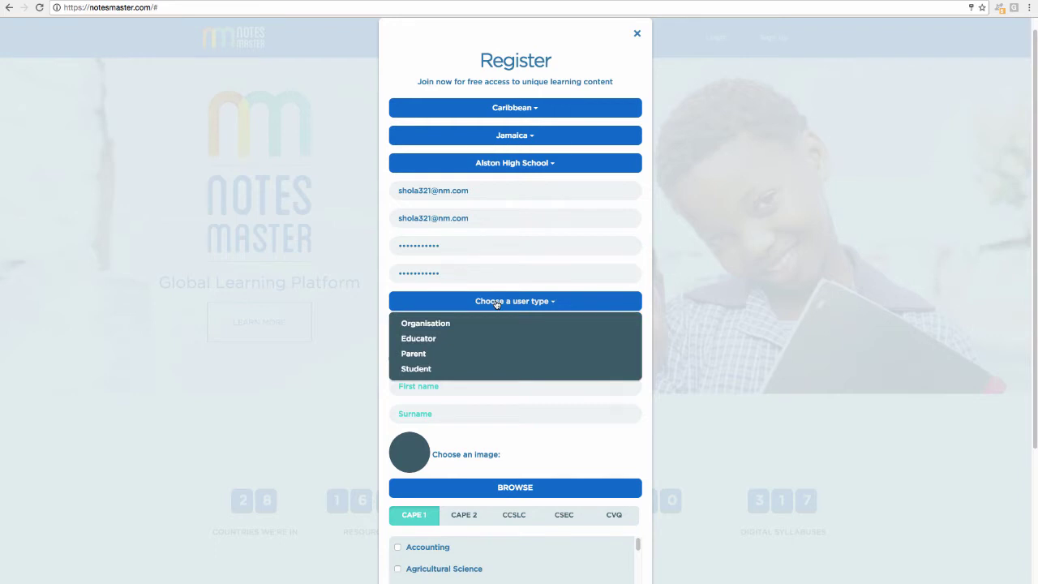
left_click(453, 347)
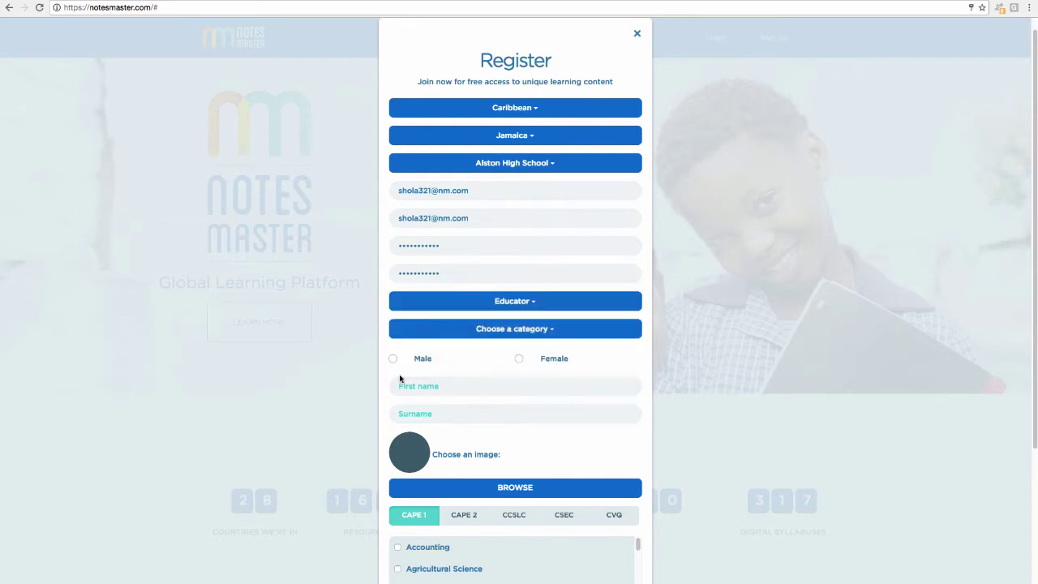
left_click(509, 330)
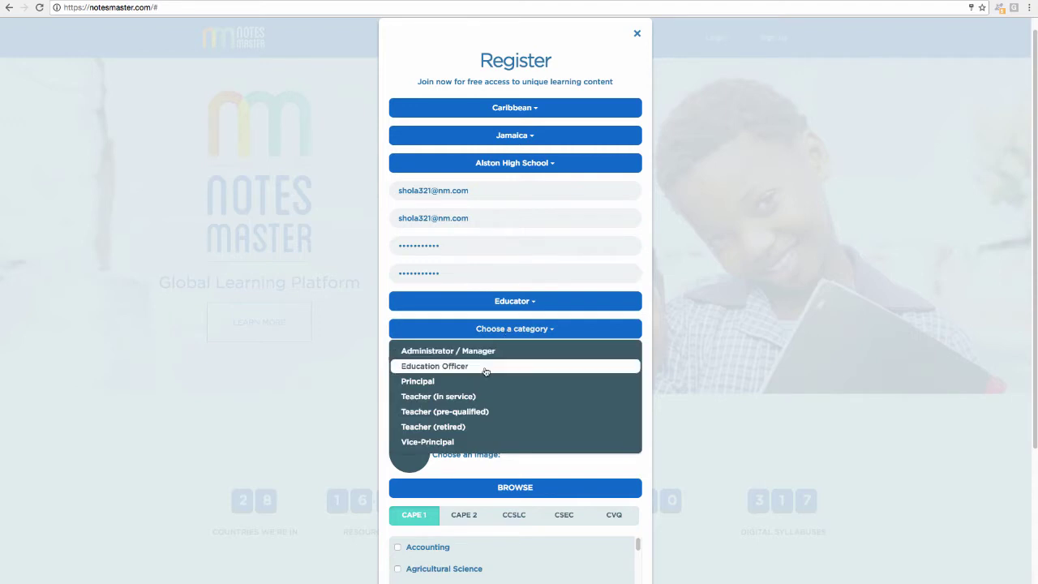
left_click(436, 397)
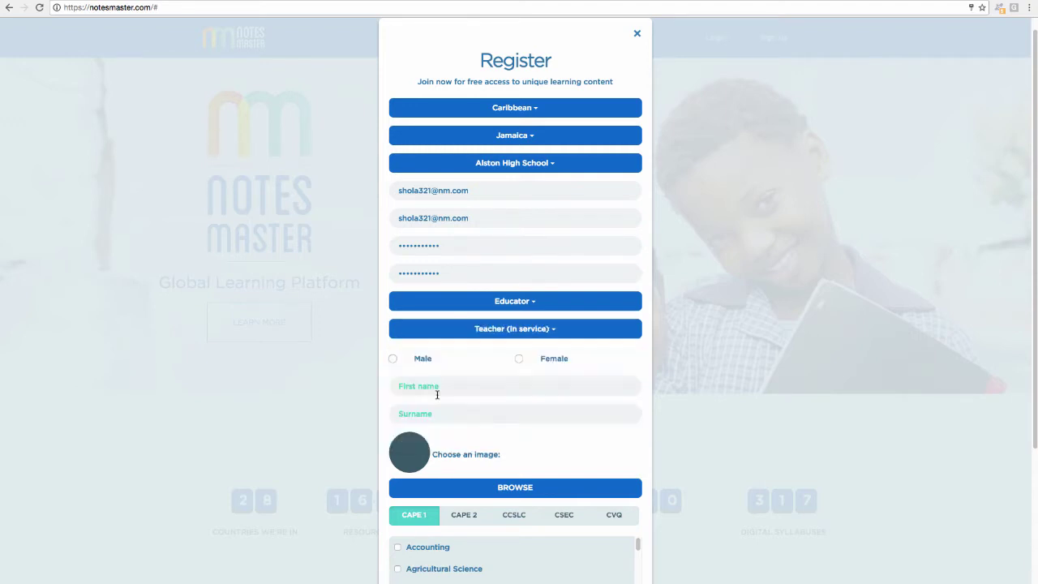
left_click(392, 358)
left_click(497, 386)
type("Shabba")
type("Ranks")
Step: Tick Food and Nutrition in the CAPE 1 subject list and accept the terms of use
scroll(521, 435, "down", 2)
scroll(521, 436, "down", 5)
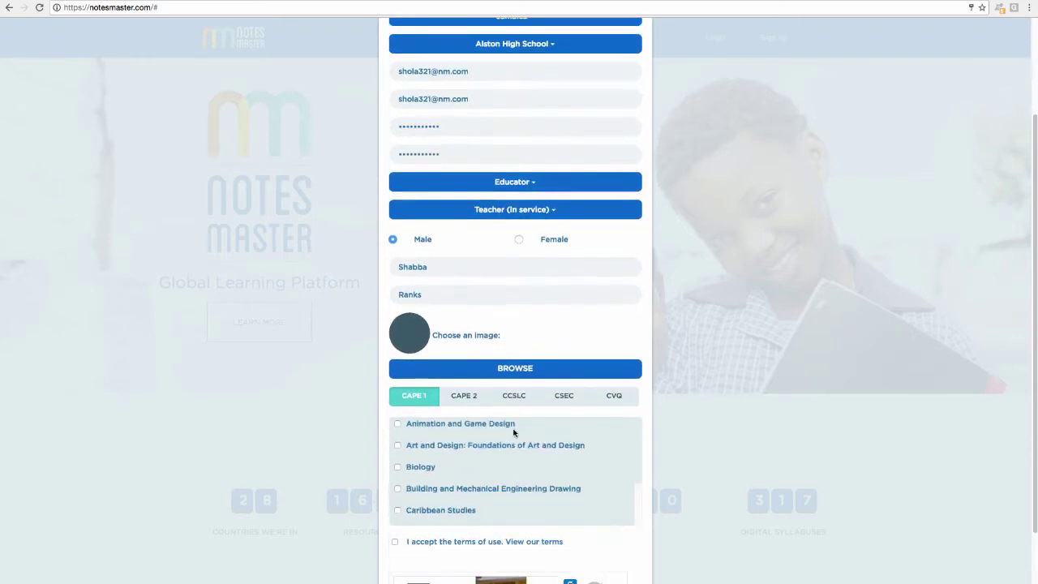
scroll(508, 338, "down", 2)
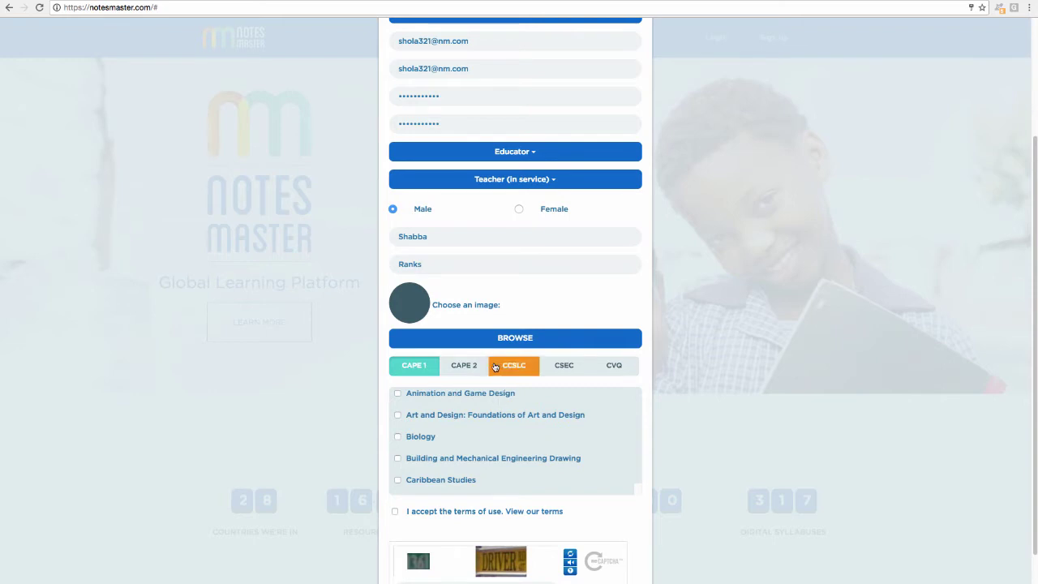
scroll(443, 410, "down", 1)
scroll(443, 409, "down", 4)
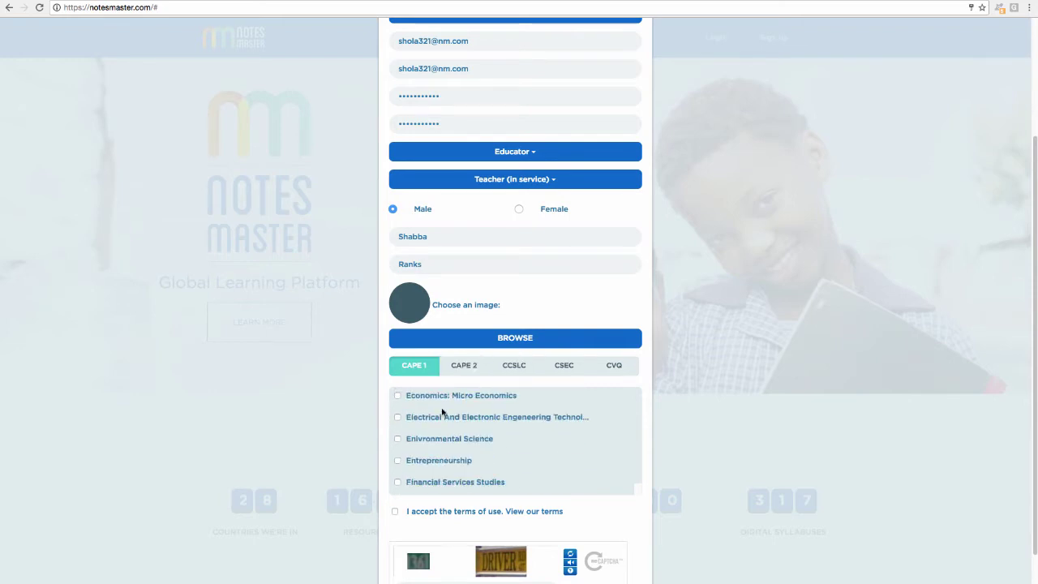
left_click(398, 482)
scroll(395, 486, "down", 2)
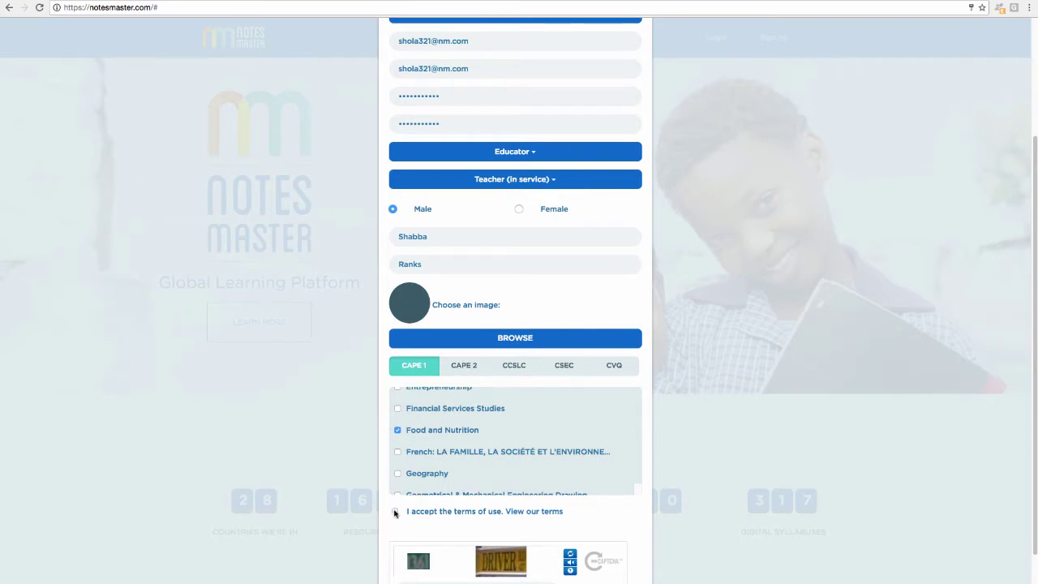
left_click(395, 512)
scroll(402, 507, "down", 1)
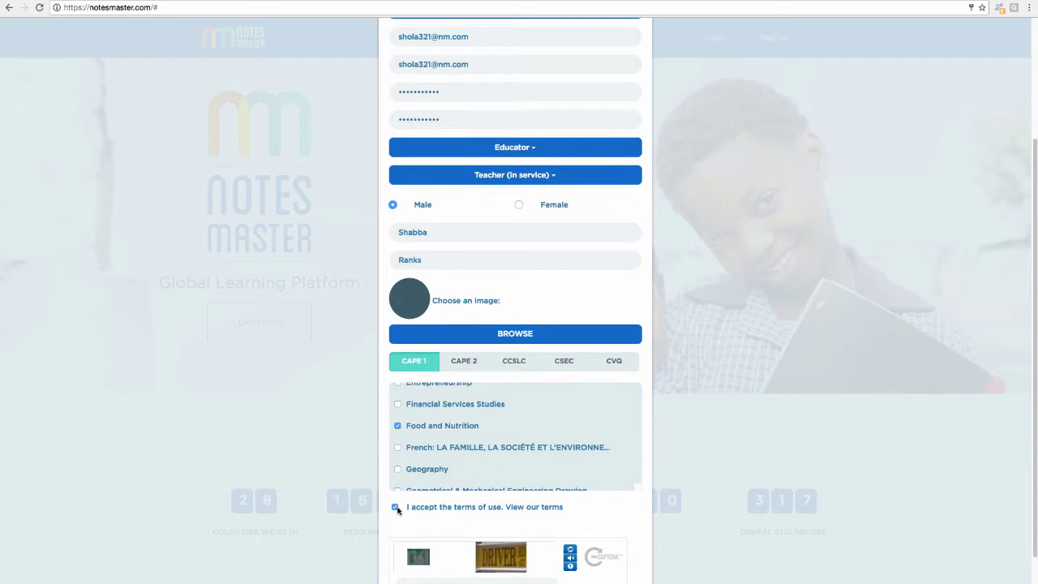
scroll(405, 504, "down", 2)
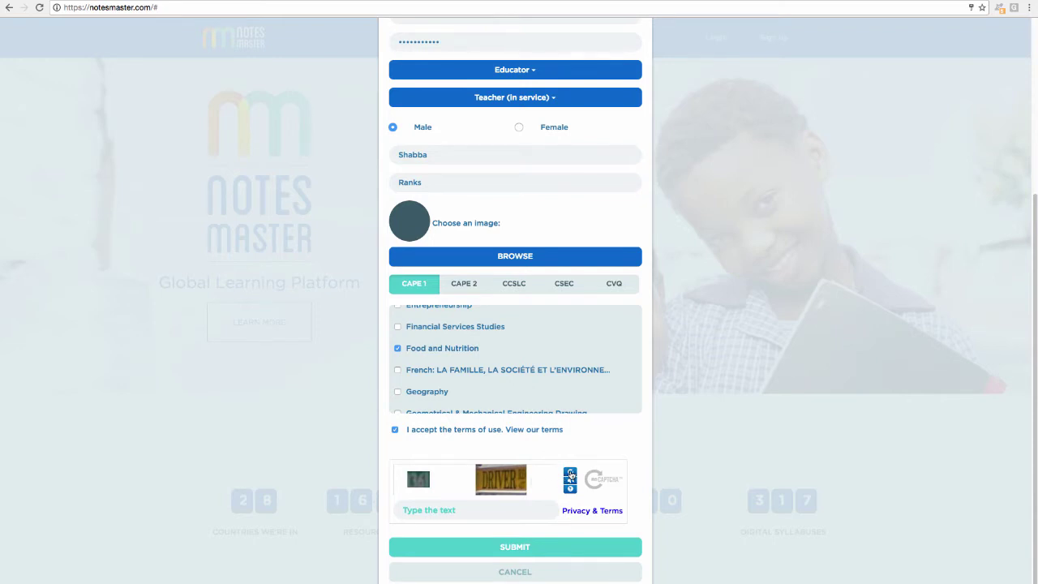
Step: Refresh the captcha, enter its words, and submit the registration
left_click(570, 475)
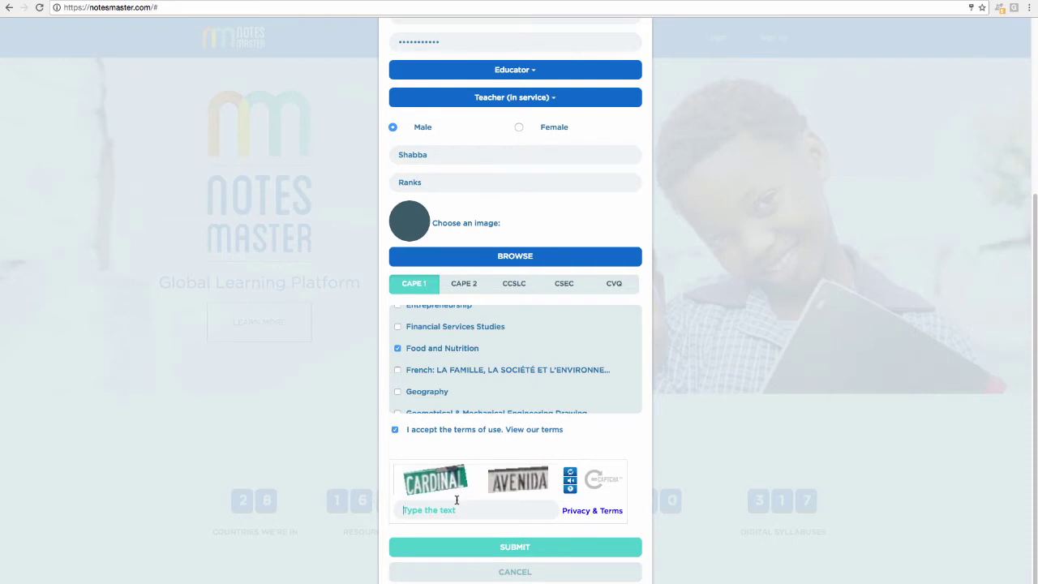
type("cardinal avenida")
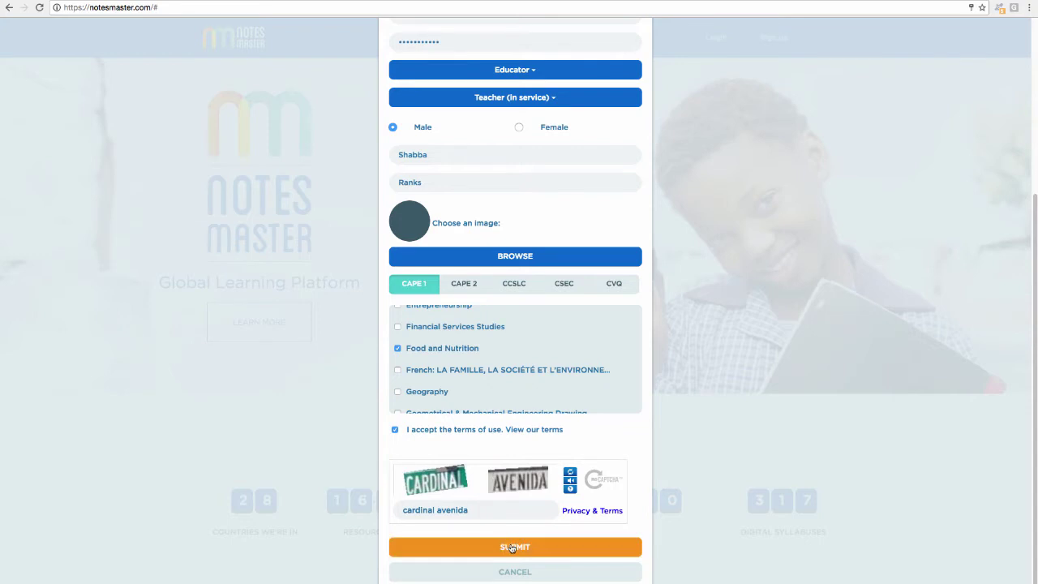
scroll(510, 546, "up", 5)
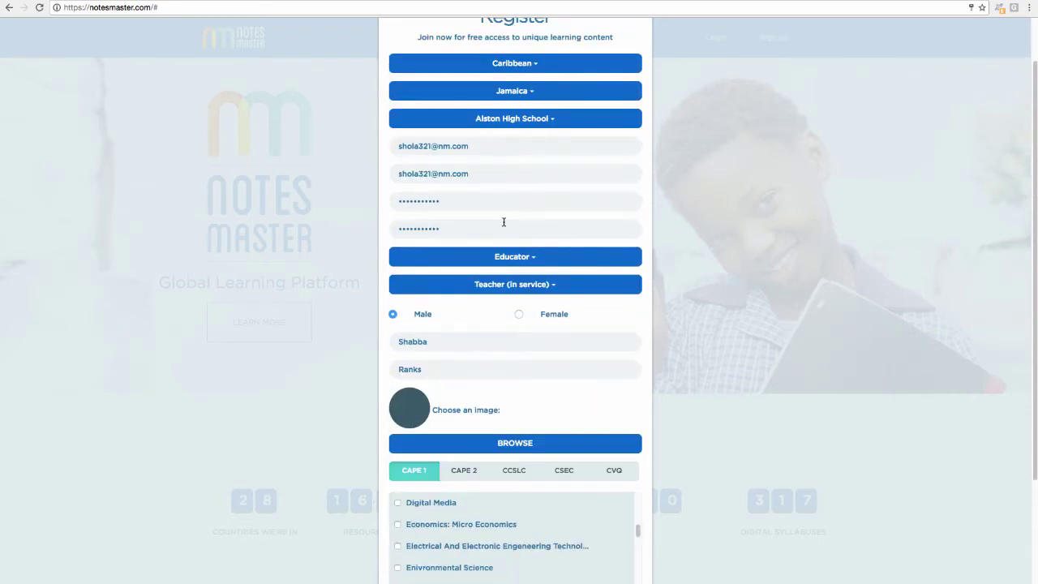
scroll(503, 227, "down", 5)
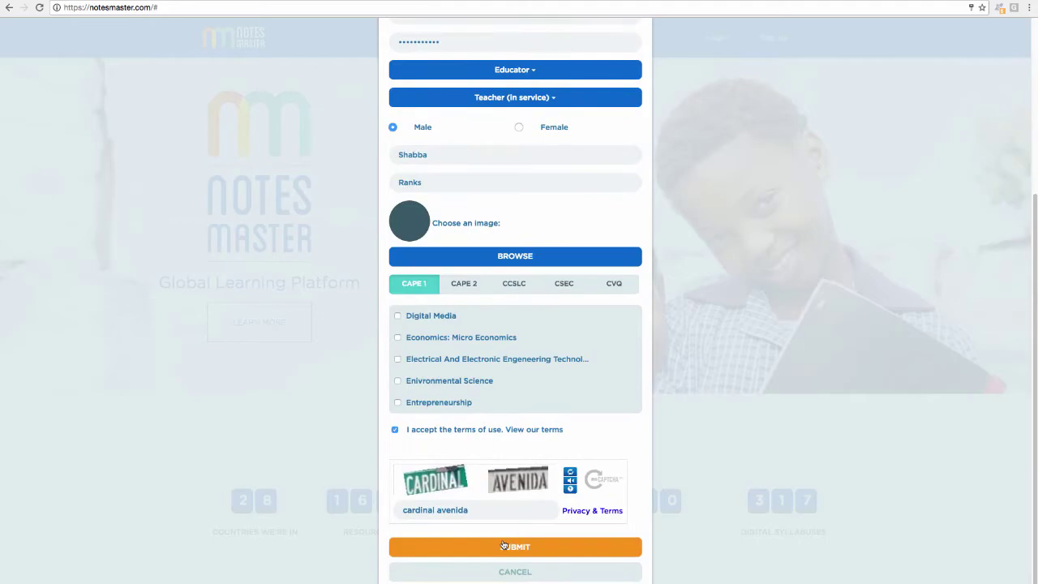
left_click(504, 546)
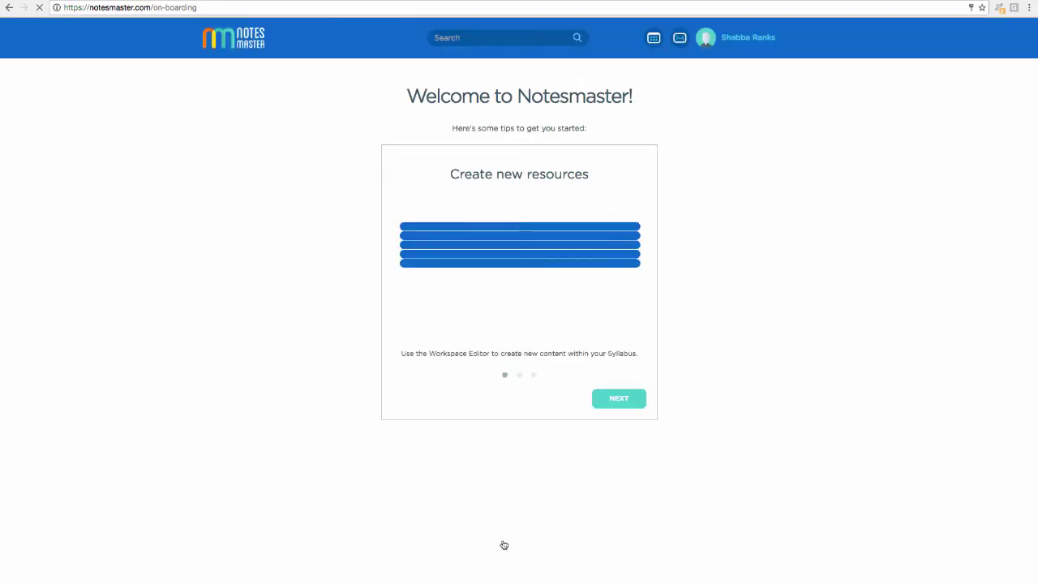
Step: Step through the welcome tips and choose JOIN A GROUP on the final slide
left_click(722, 38)
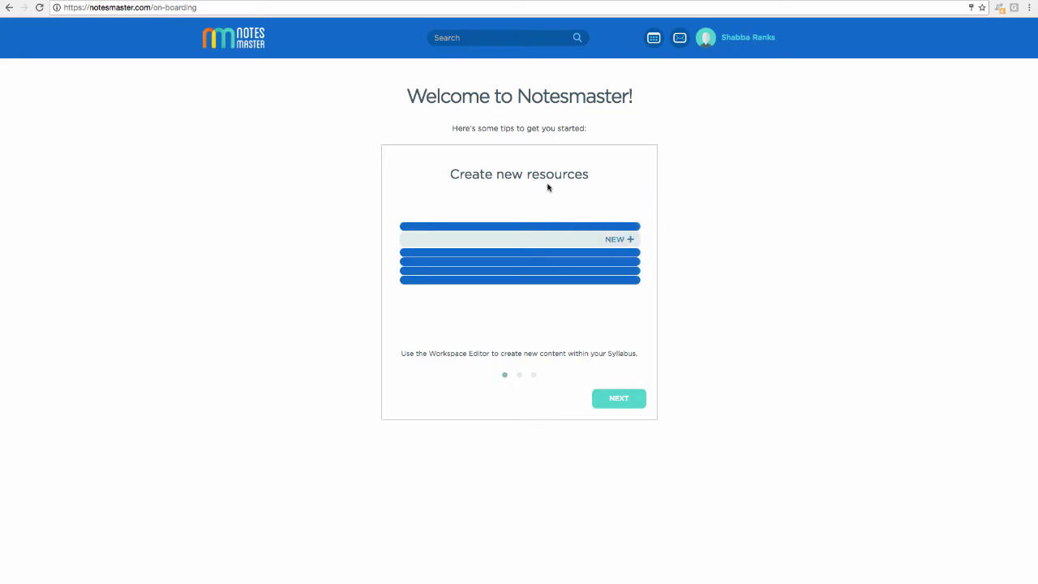
left_click(619, 400)
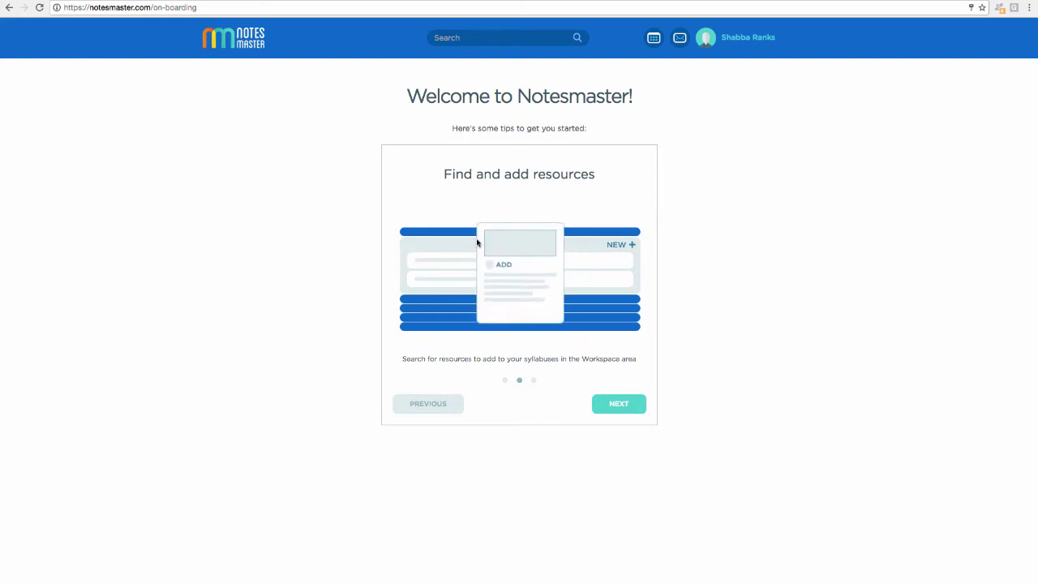
left_click(455, 403)
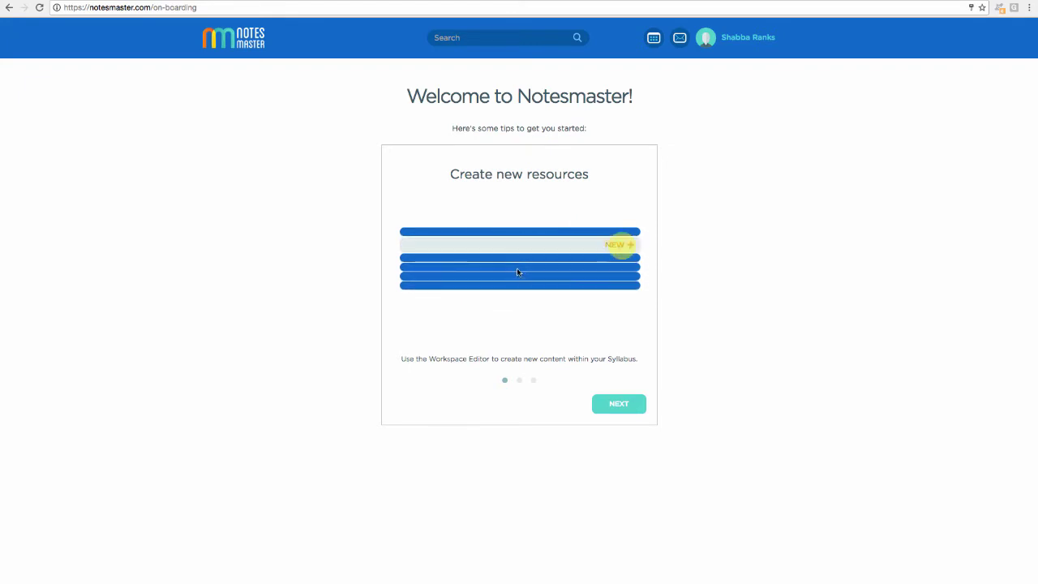
left_click(614, 406)
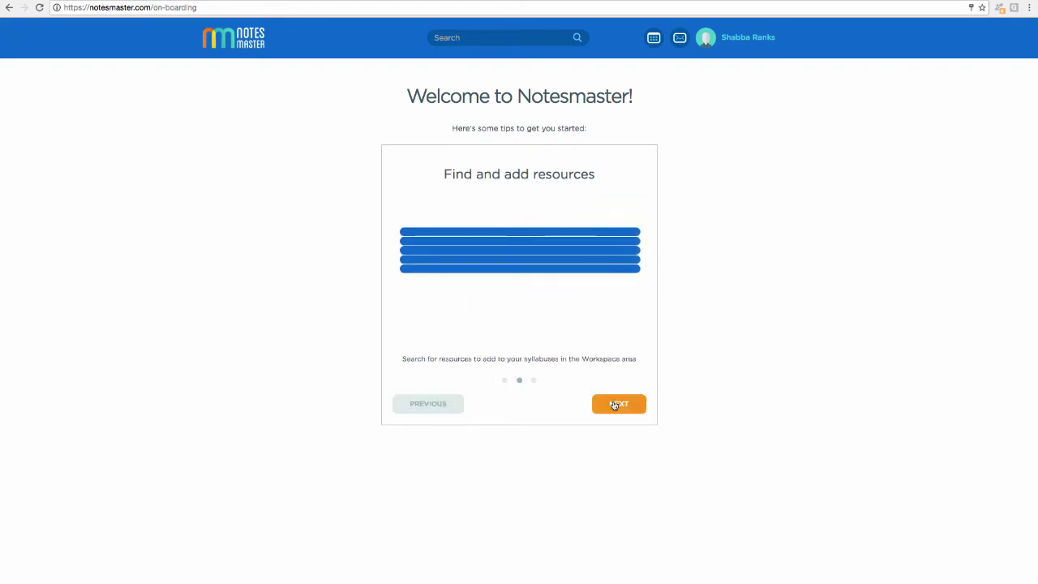
left_click(614, 405)
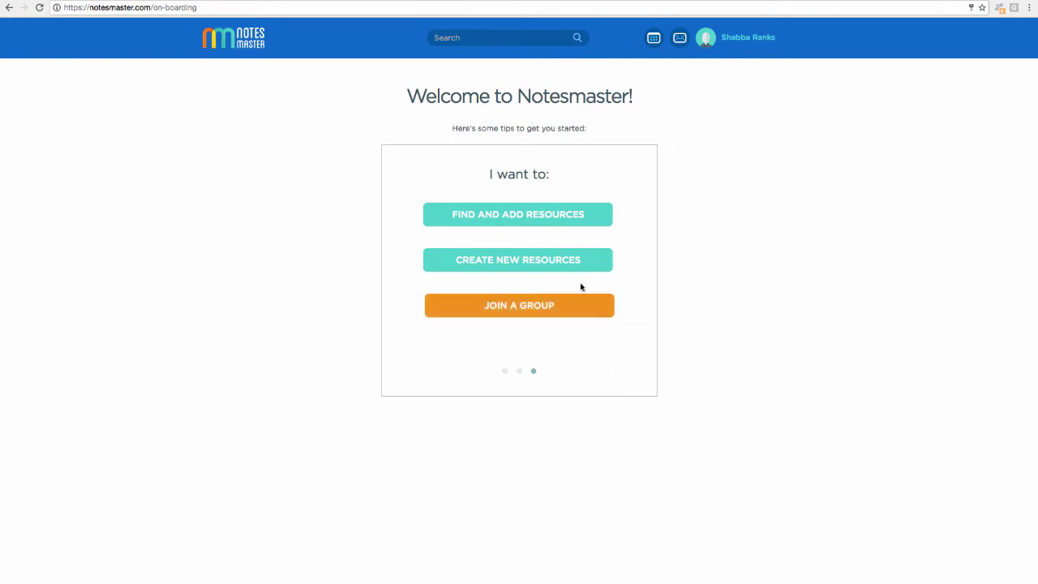
left_click(518, 308)
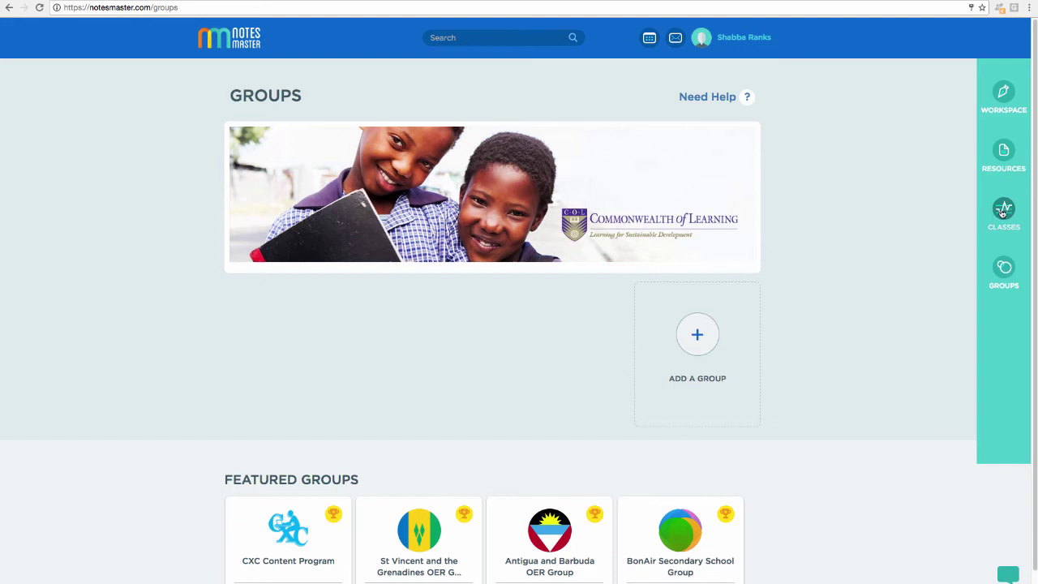
Step: Scroll to Featured Groups and open the CXC Content Program card
scroll(893, 295, "down", 1)
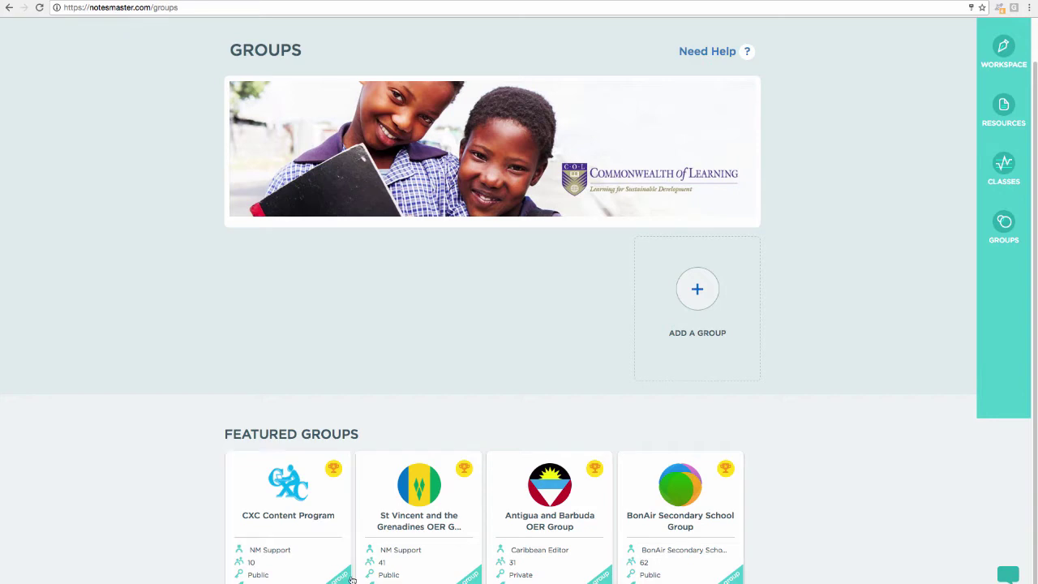
left_click(296, 523)
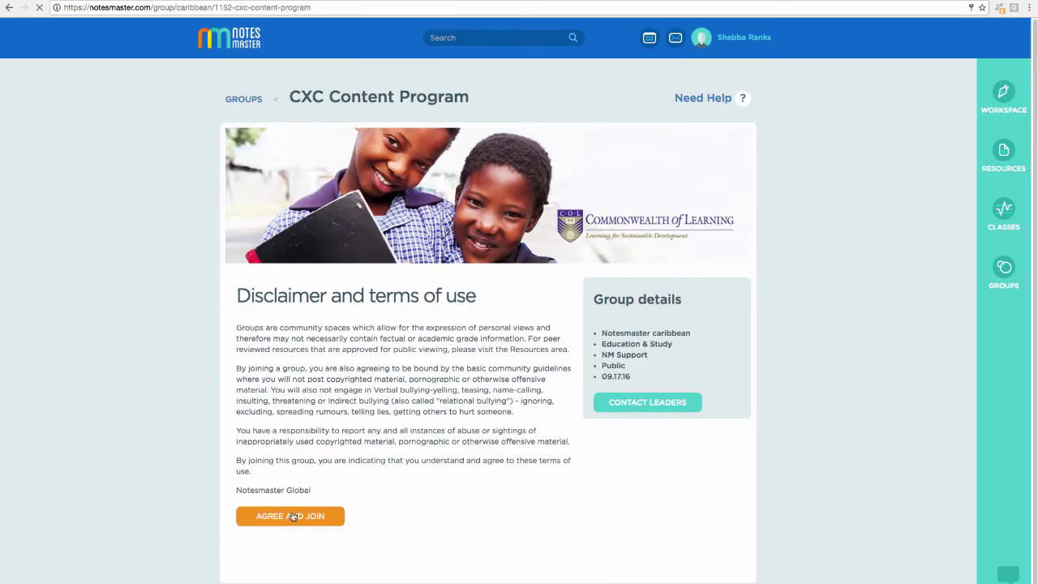
Step: Join the CXC Content Program group, browse its posts, and list its Shared Resources
left_click(292, 516)
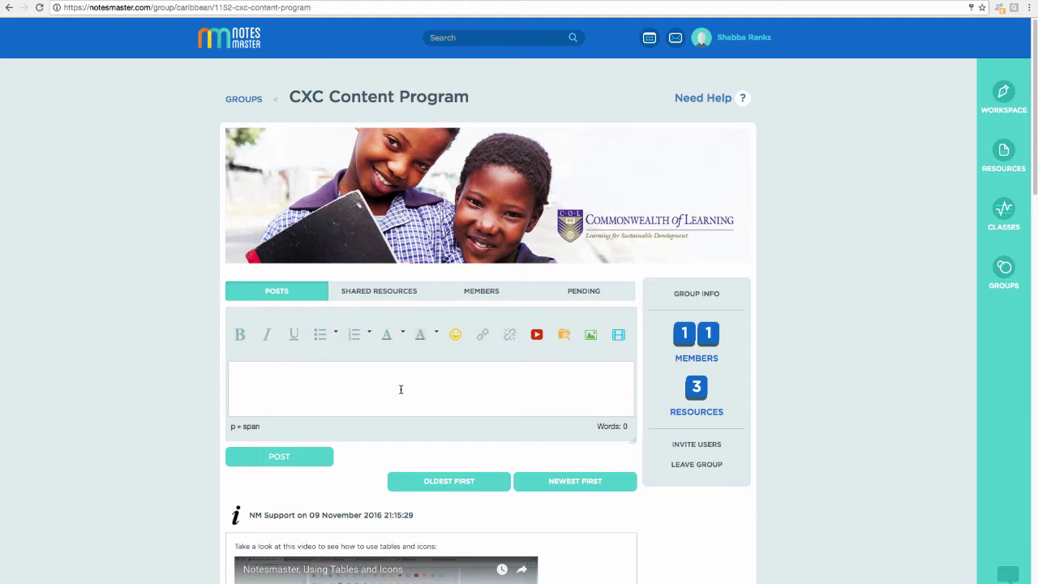
scroll(400, 390, "down", 3)
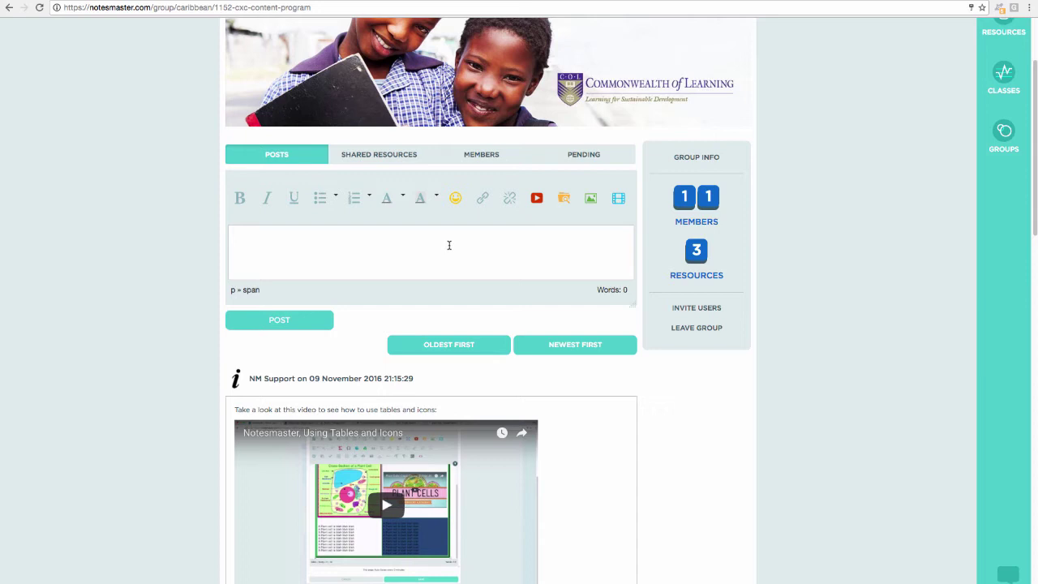
scroll(424, 246, "down", 3)
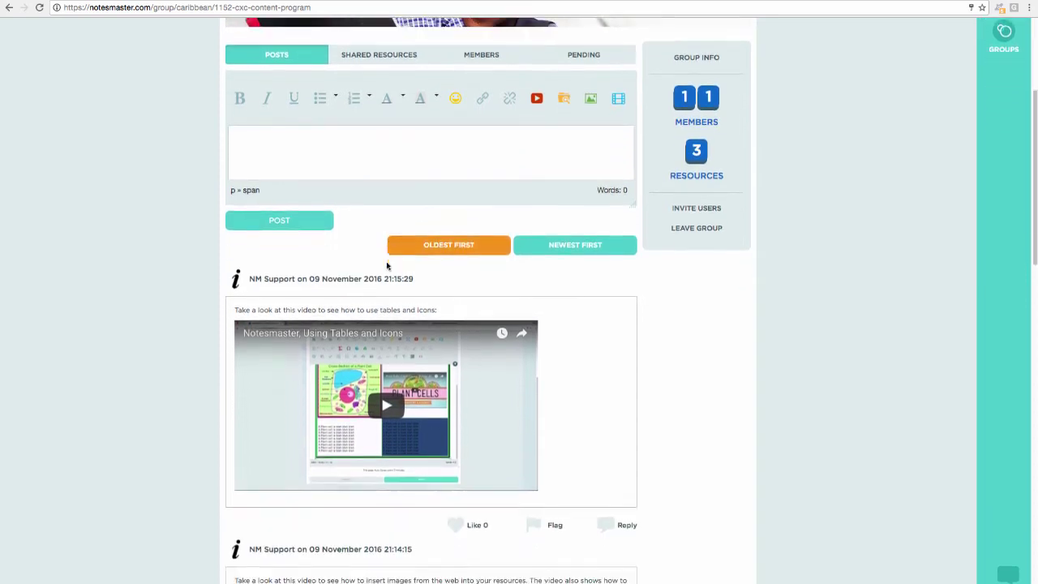
scroll(373, 284, "down", 8)
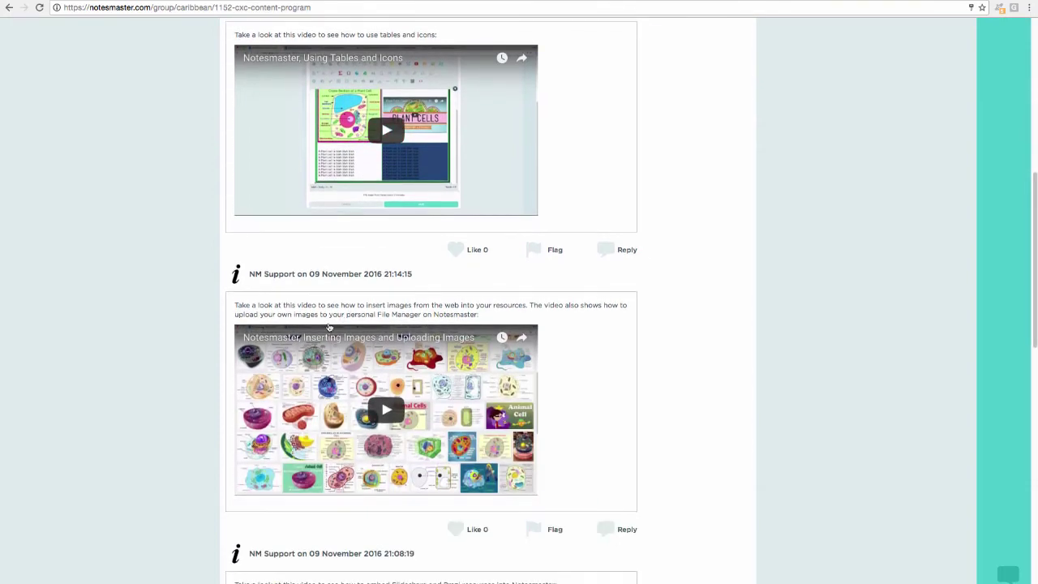
scroll(357, 360, "down", 1)
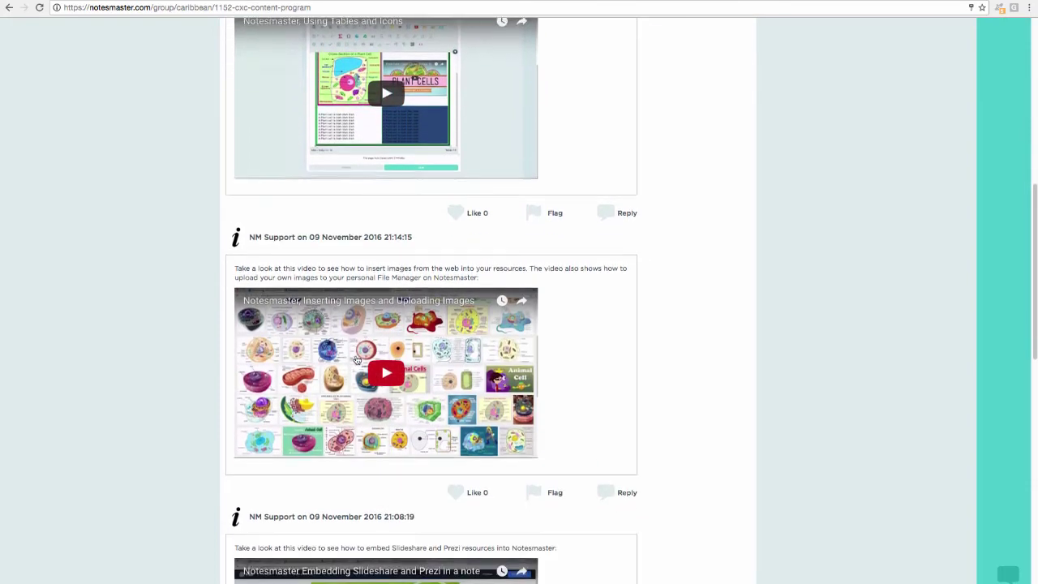
scroll(357, 360, "down", 12)
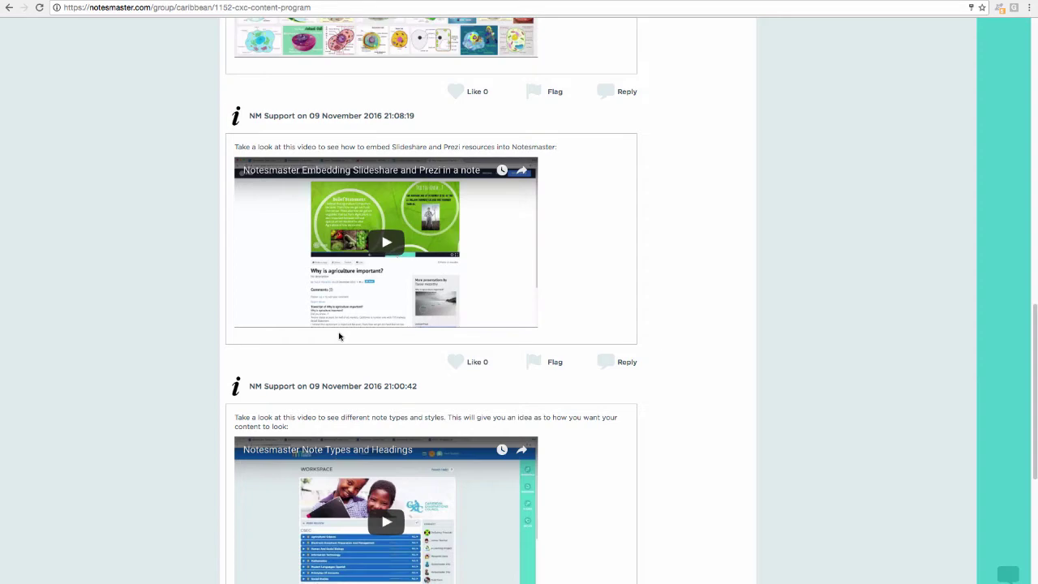
scroll(339, 336, "down", 6)
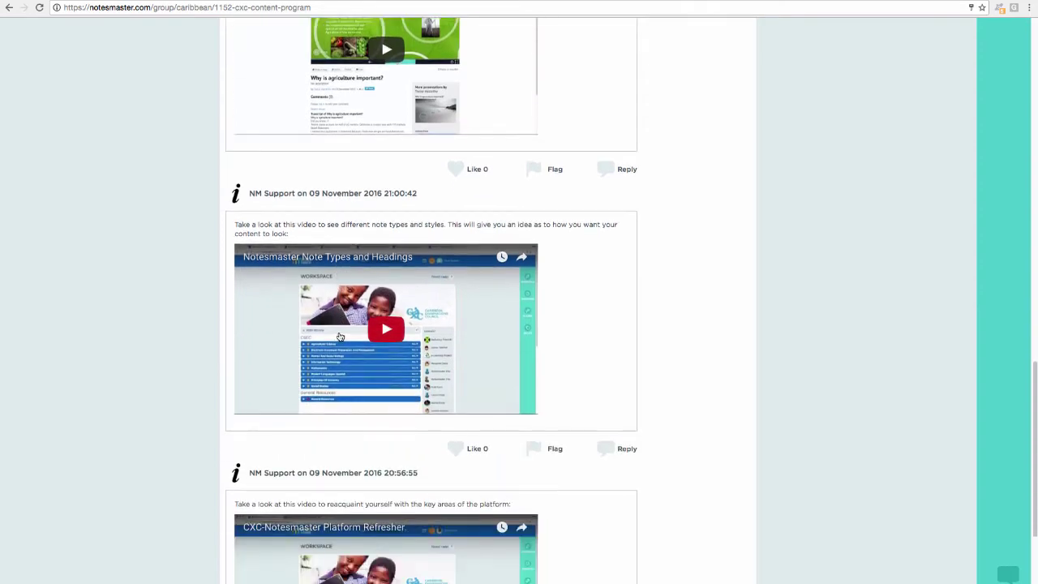
scroll(340, 336, "up", 9)
scroll(341, 334, "up", 18)
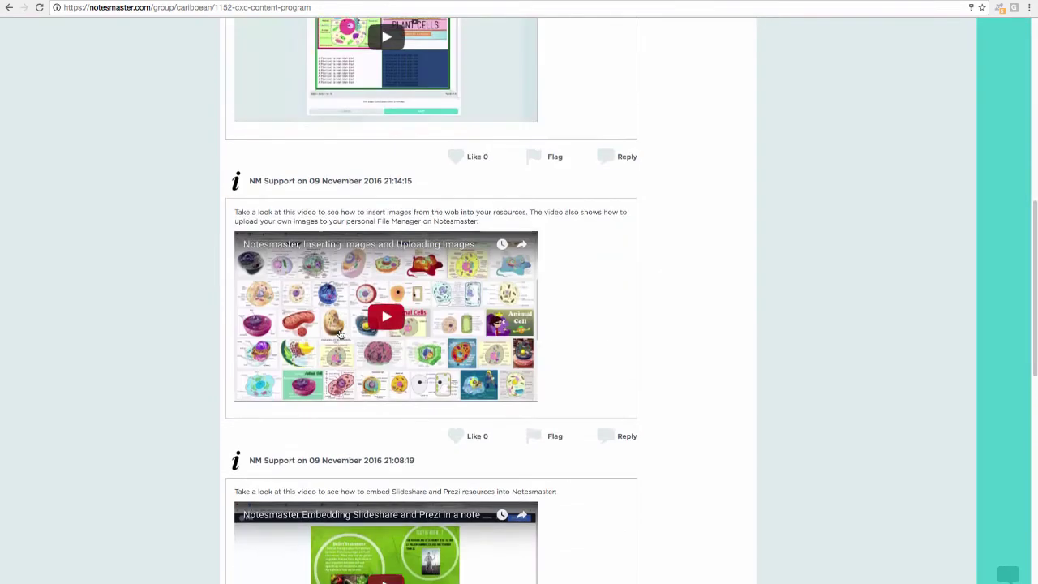
scroll(340, 332, "up", 8)
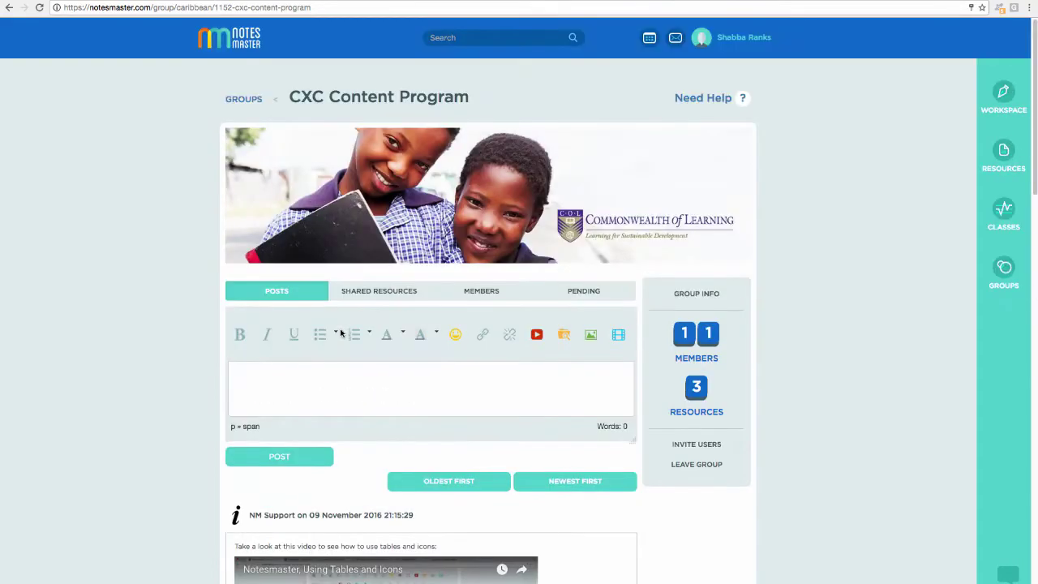
left_click(418, 292)
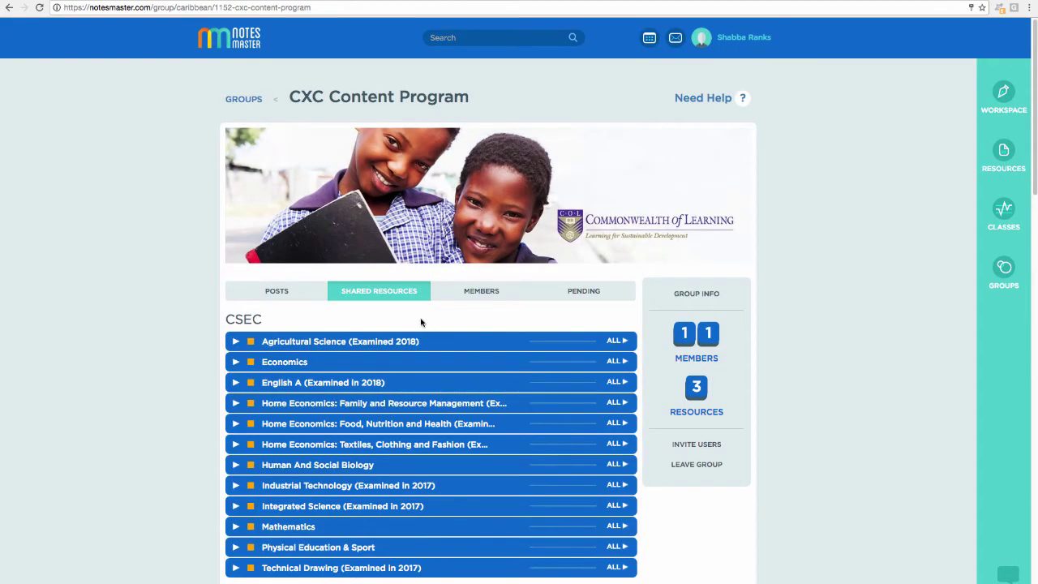
scroll(424, 322, "down", 2)
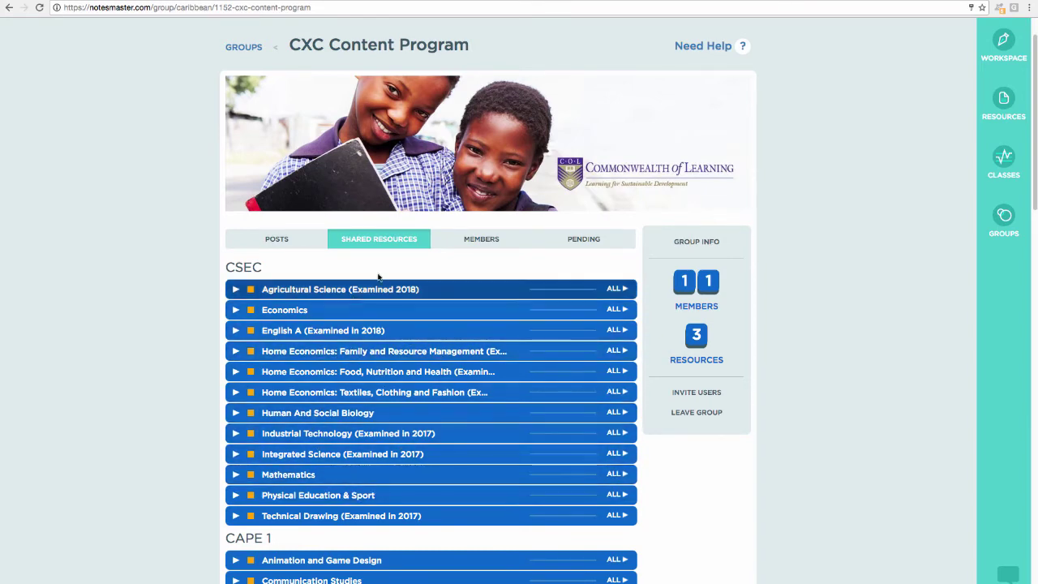
Step: Browse the CXC Content Program member list, then return to the Groups overview
left_click(503, 243)
scroll(417, 315, "down", 2)
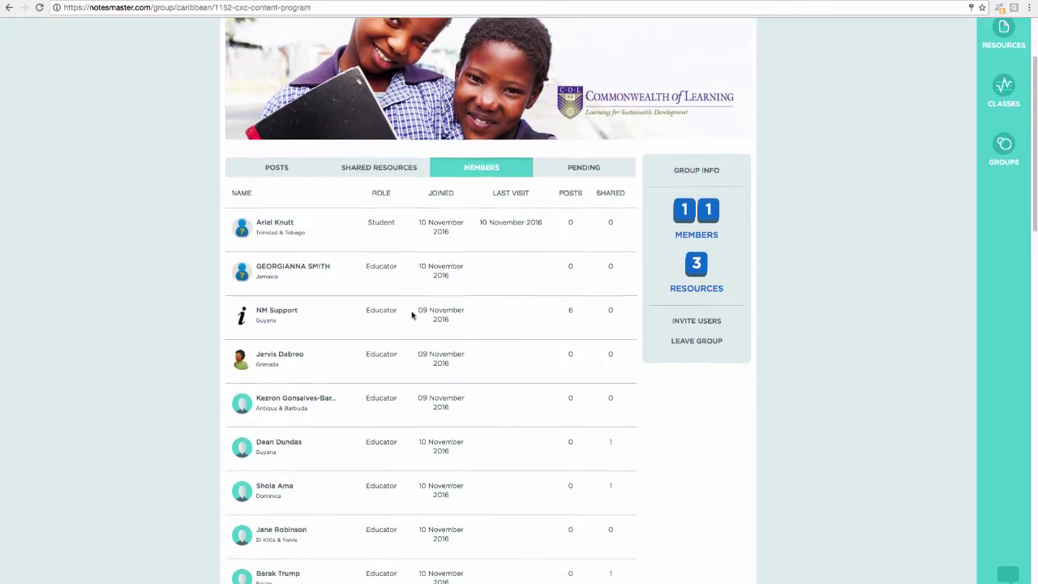
scroll(409, 315, "down", 2)
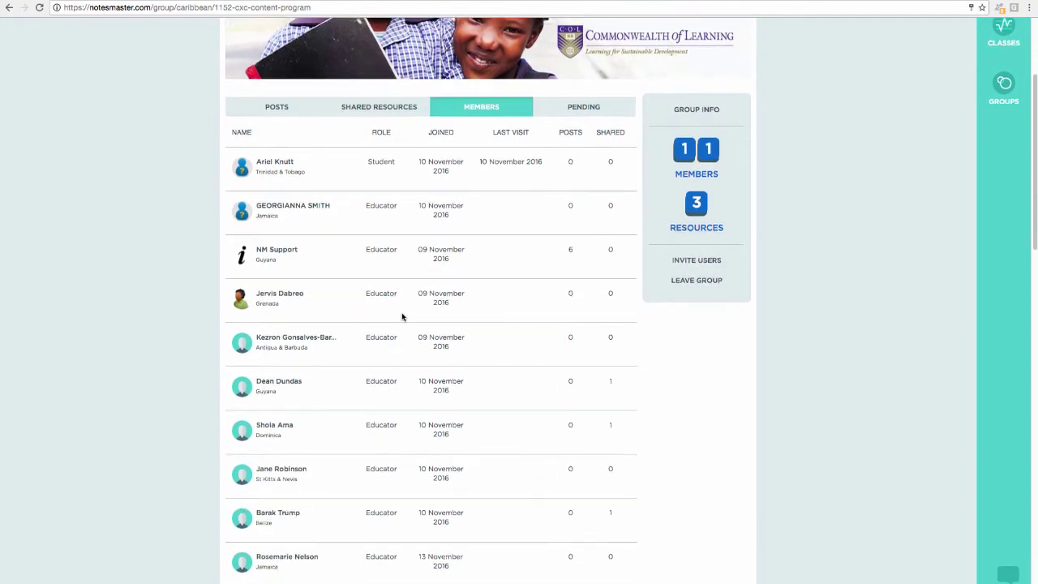
scroll(402, 316, "down", 3)
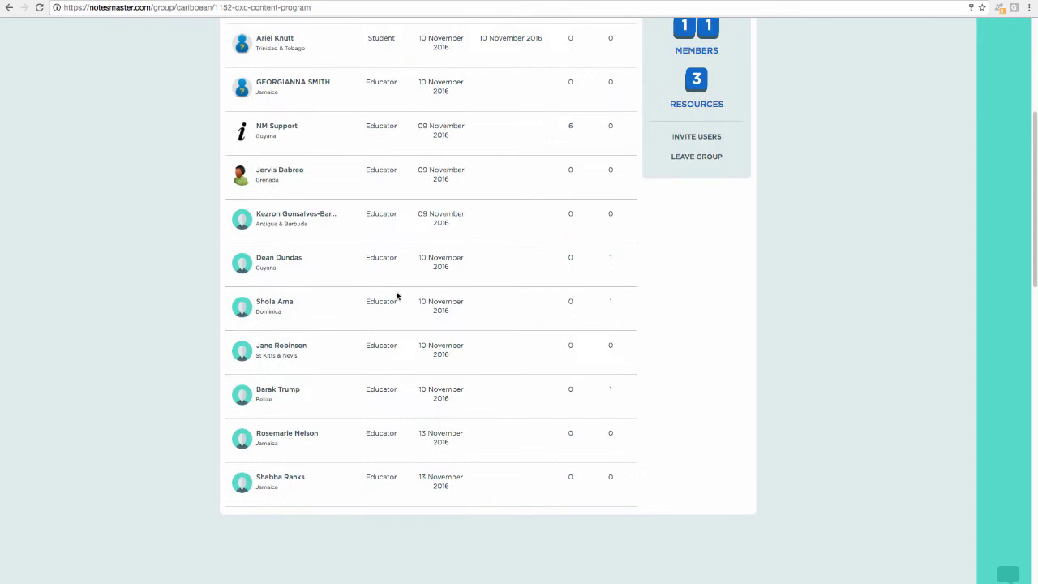
mouse_move(299, 320)
mouse_move(289, 395)
mouse_move(331, 479)
scroll(618, 258, "up", 2)
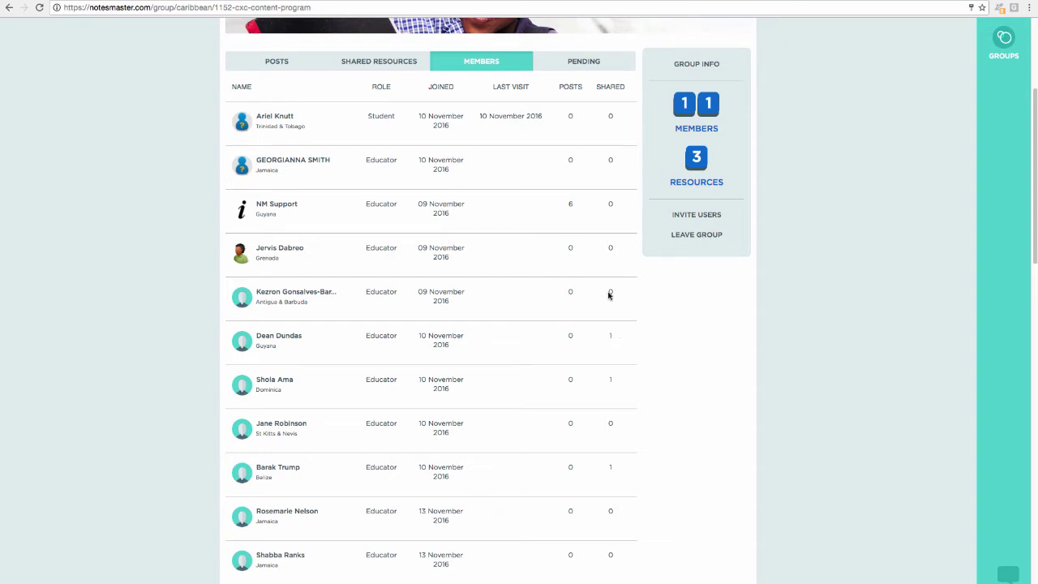
scroll(637, 374, "up", 3)
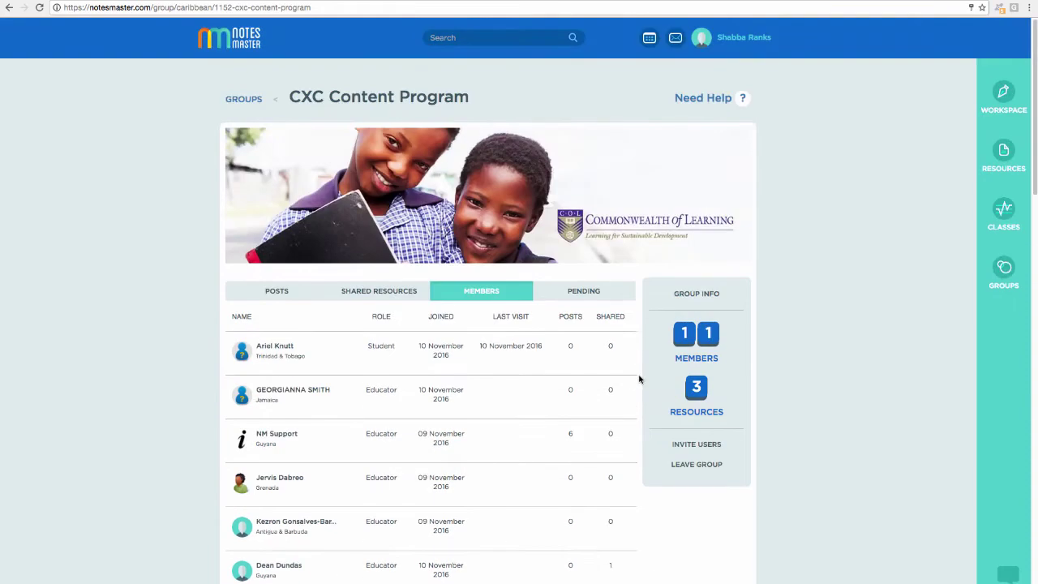
left_click(1002, 271)
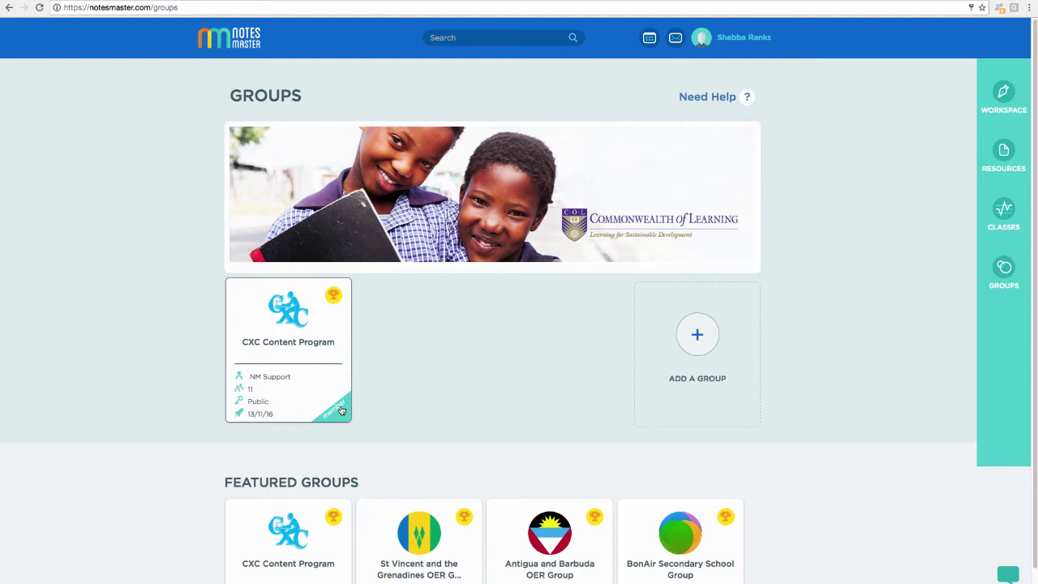
Step: Go to the personal Workspace and dismiss its beta notice banner
left_click(1008, 101)
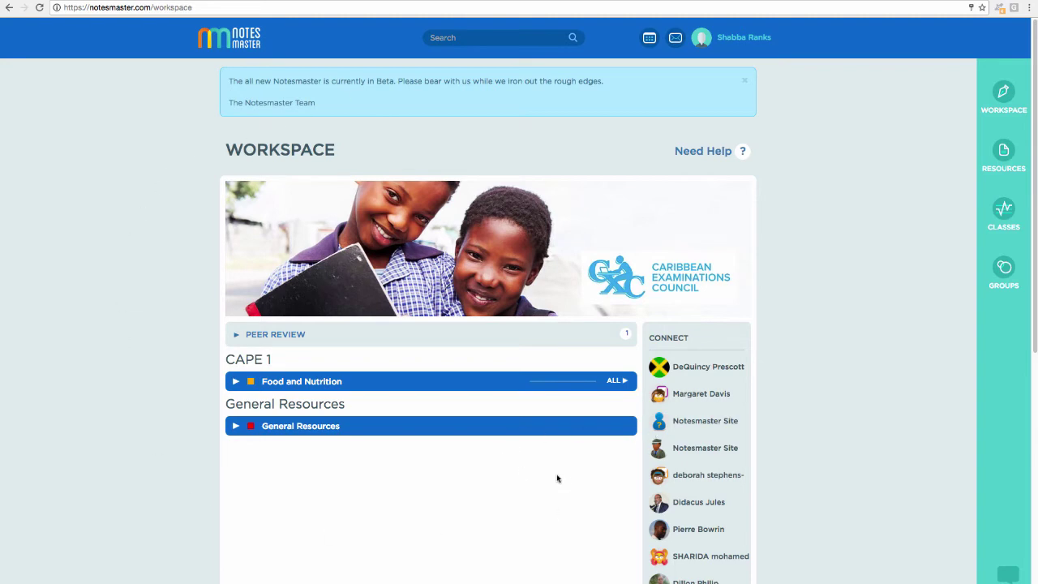
left_click(744, 81)
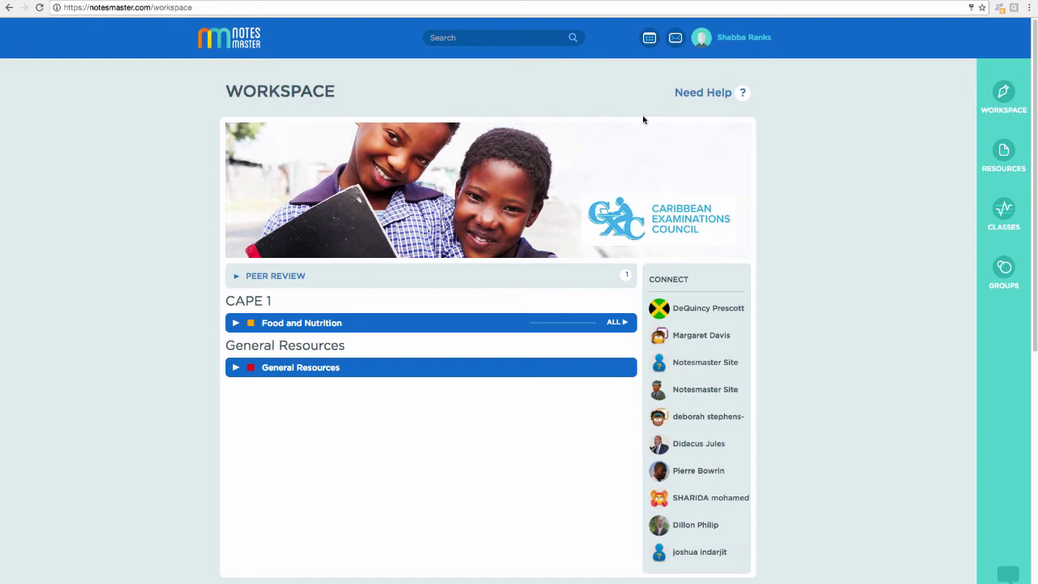
Step: Read and close the Workspace help, then expand the Food and Nutrition syllabus
left_click(738, 94)
scroll(408, 221, "down", 10)
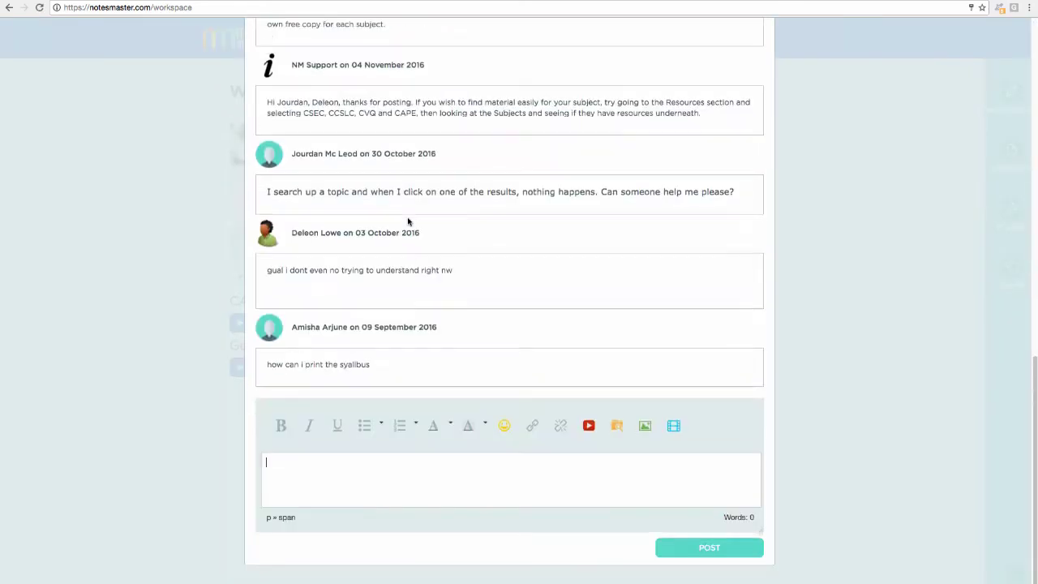
scroll(409, 222, "up", 10)
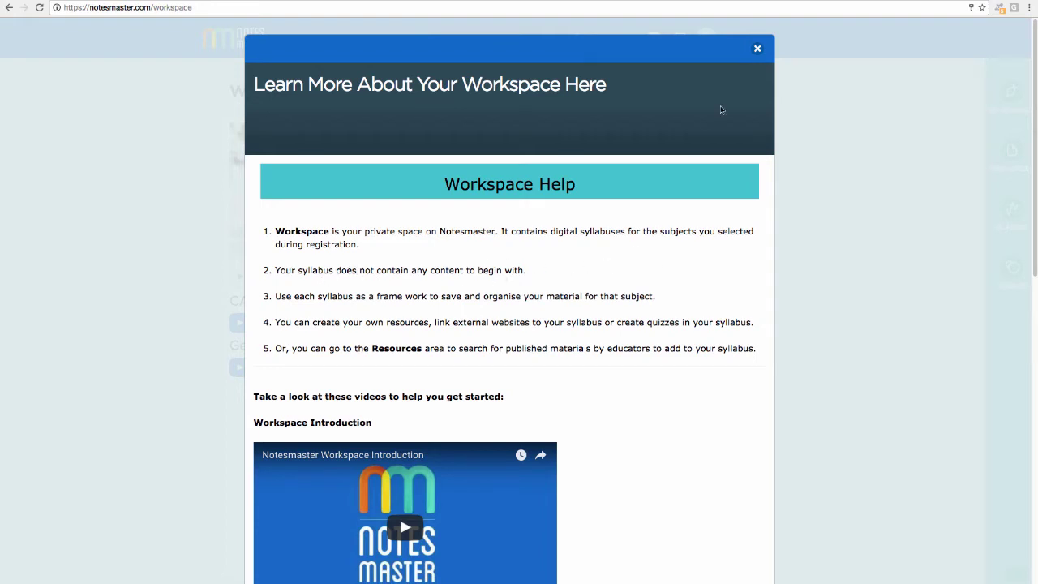
left_click(757, 51)
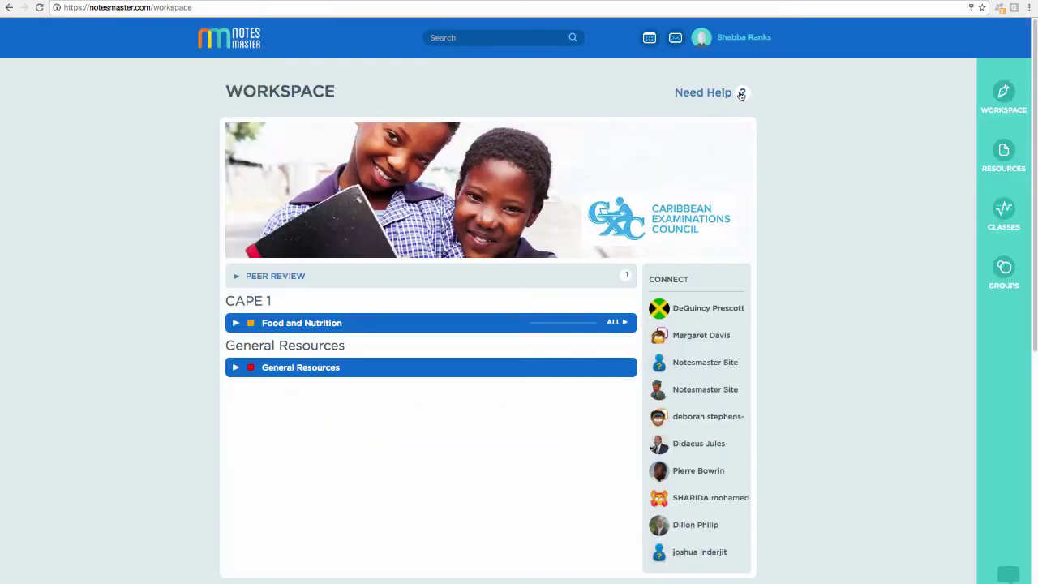
left_click(266, 327)
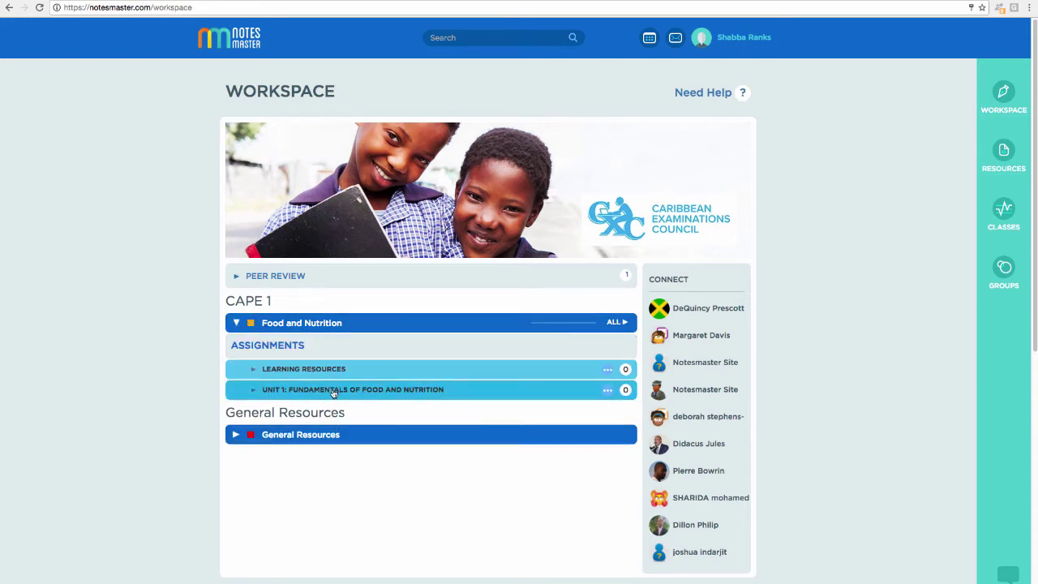
Step: Expand Unit 1, Module 1 and the satiety, hunger and appetite objective to add new content
left_click(334, 393)
scroll(364, 424, "down", 2)
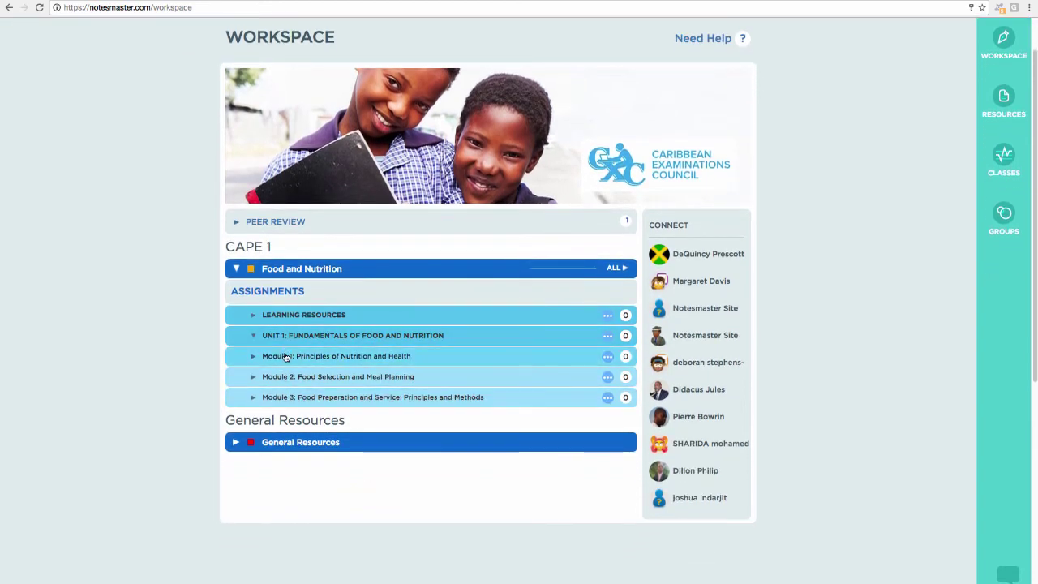
left_click(286, 357)
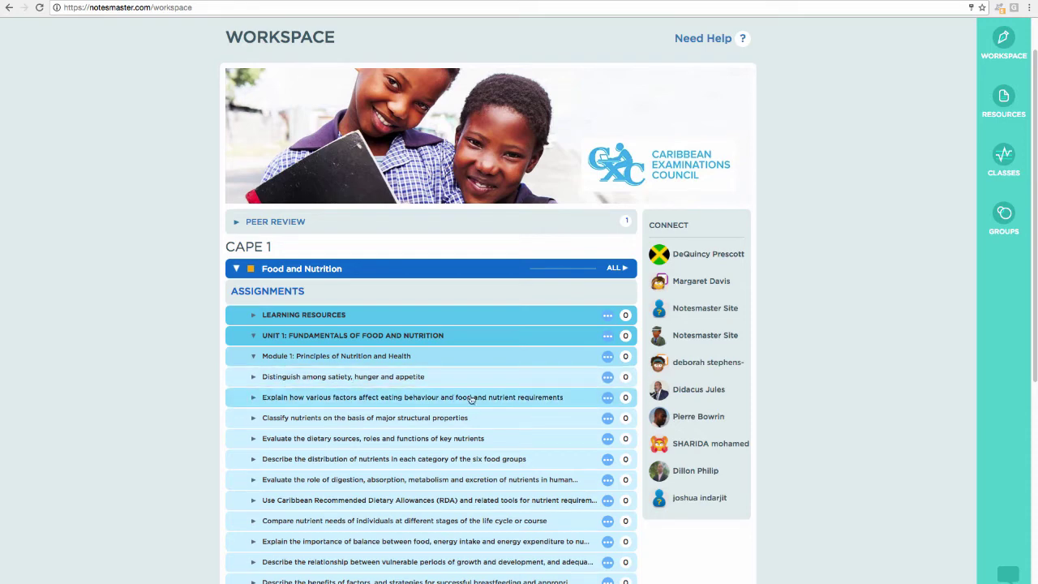
left_click(312, 378)
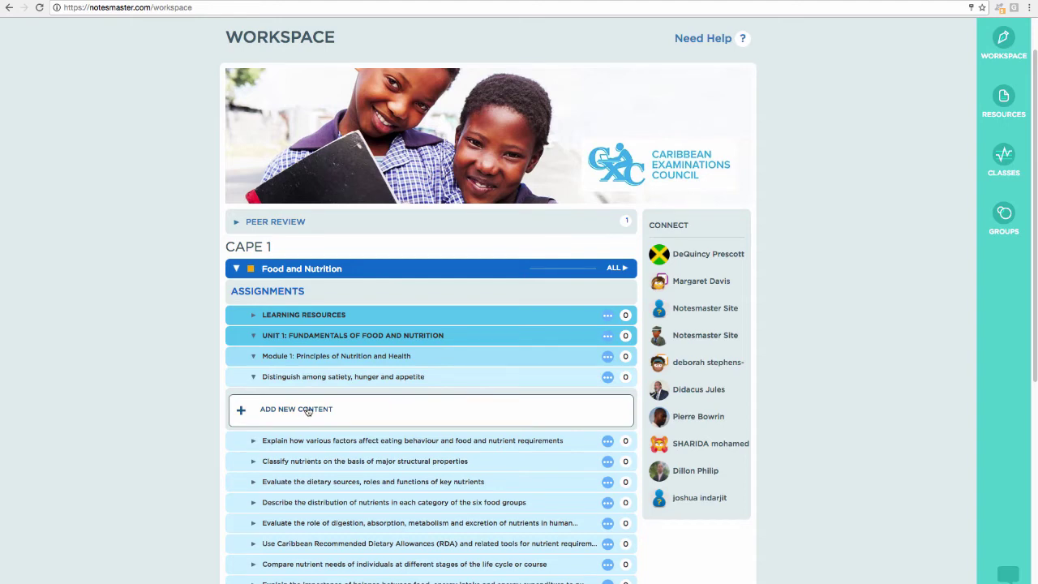
left_click(308, 411)
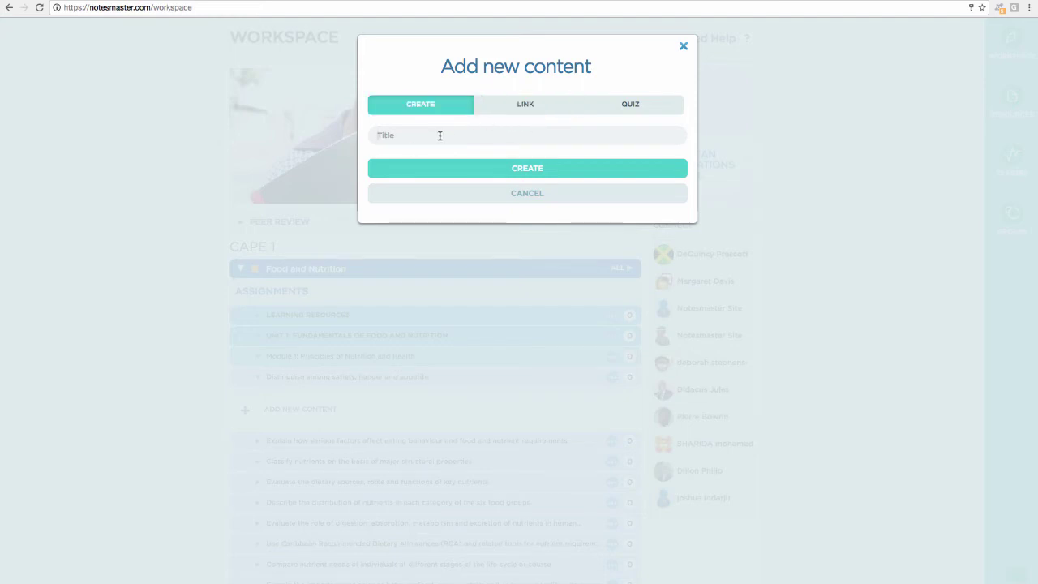
Step: Create a new note titled 'Hunger' from the Create option
left_click(439, 135)
type("Hun")
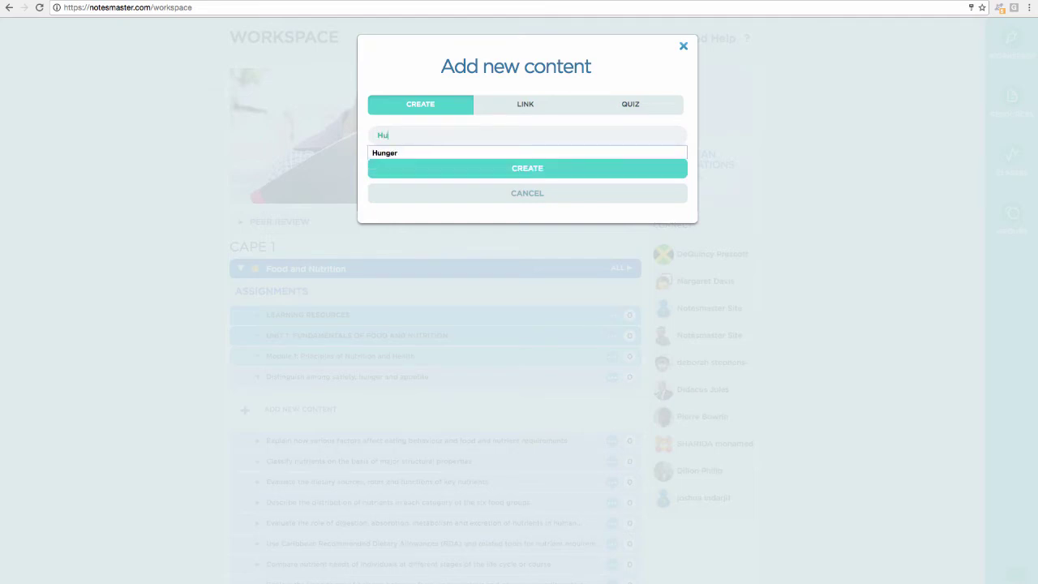
type("ger")
left_click(444, 151)
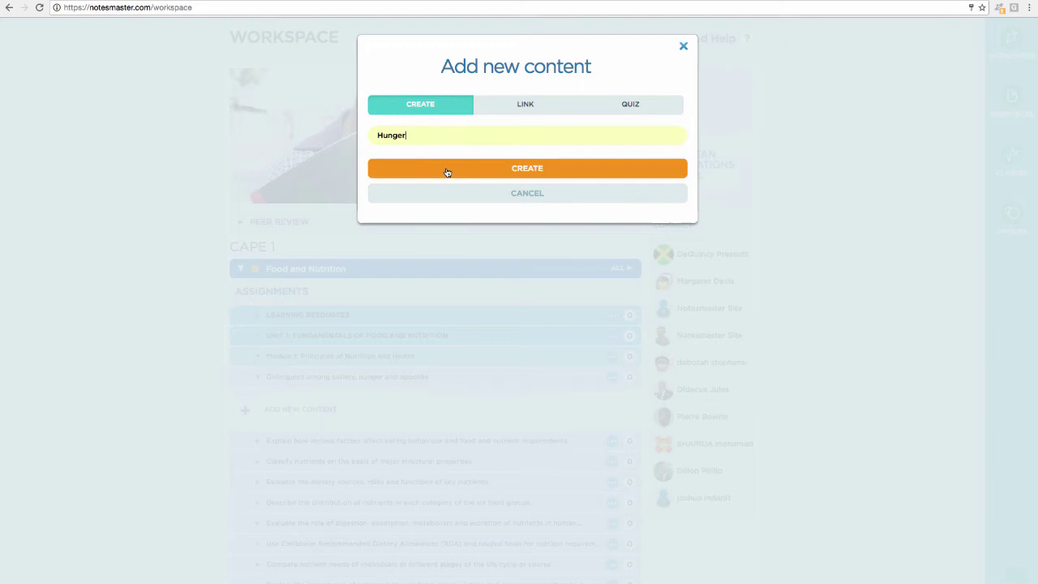
left_click(446, 171)
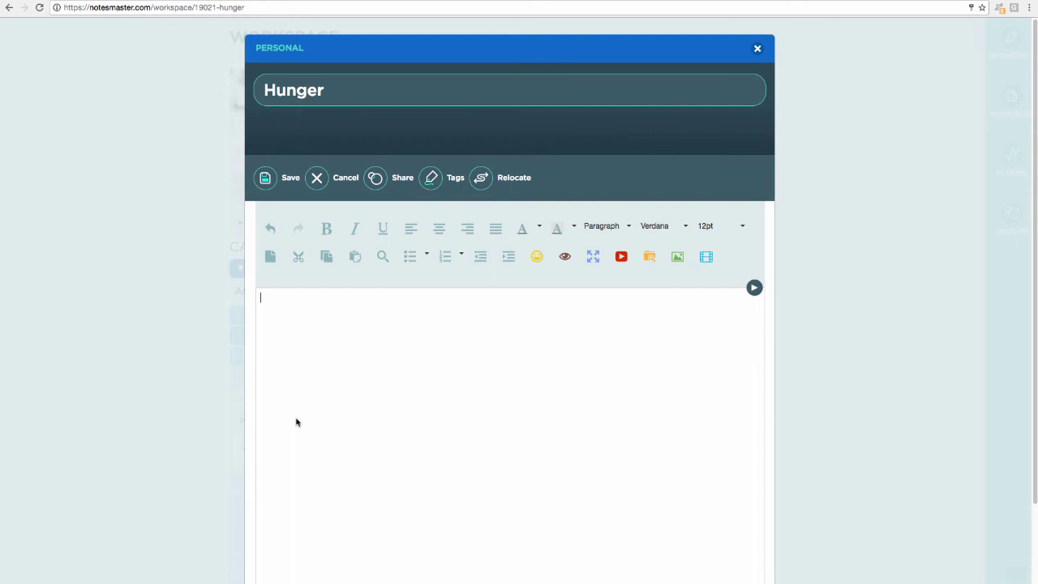
Step: Show the full editing toolbar and bring up the Insert template dialog for the Hunger note
scroll(670, 403, "down", 2)
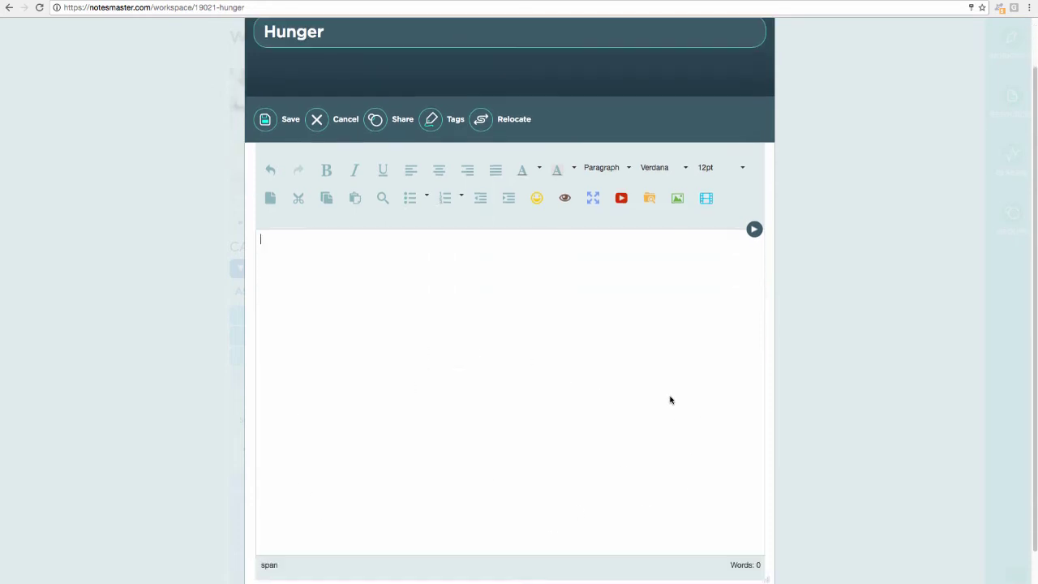
left_click(754, 230)
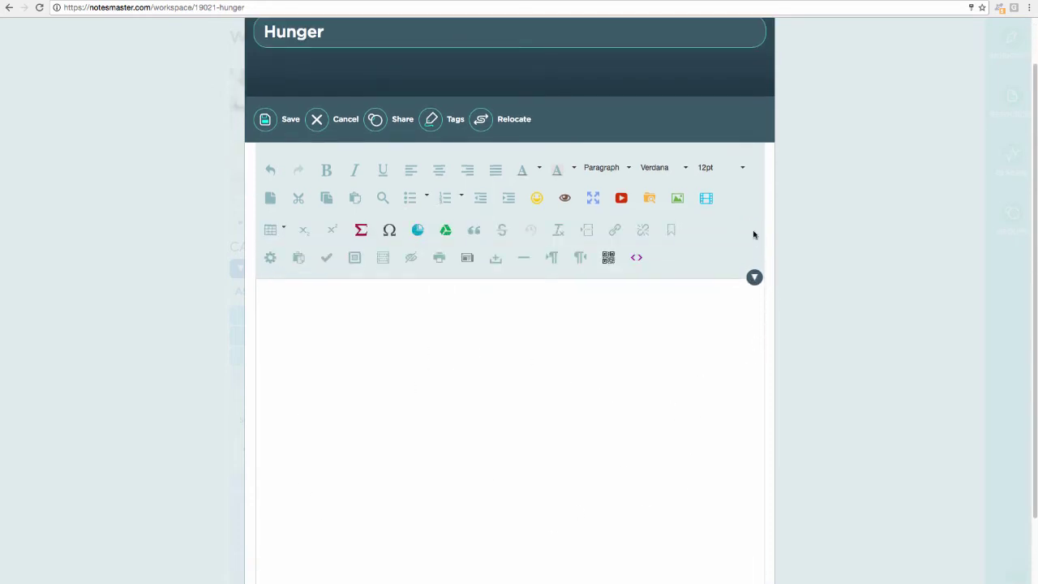
left_click(467, 259)
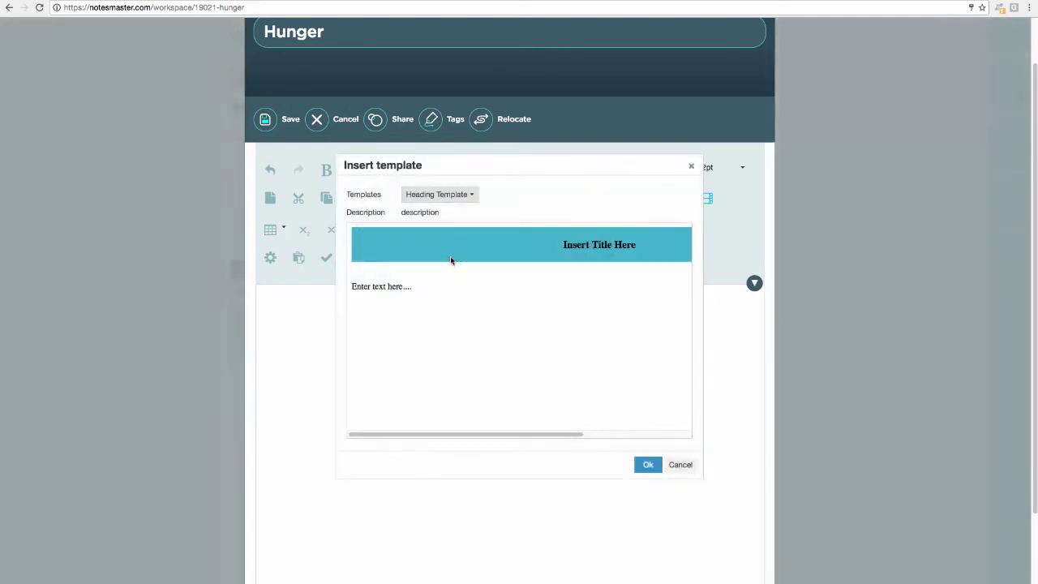
Step: Preview Note Styles 1, 2, 3, 4 and the Heading Template from the Templates list
left_click(471, 196)
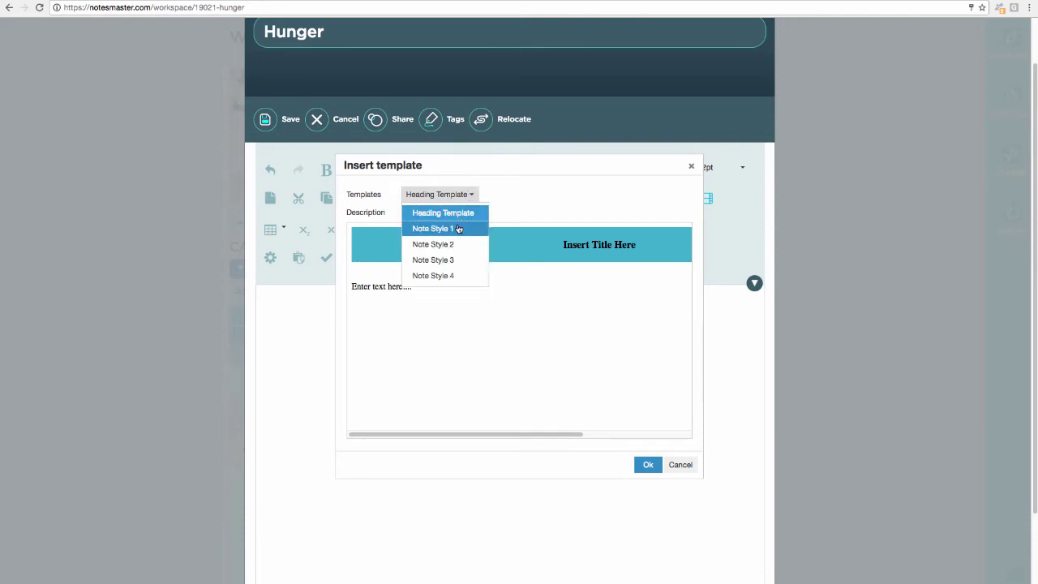
left_click(455, 227)
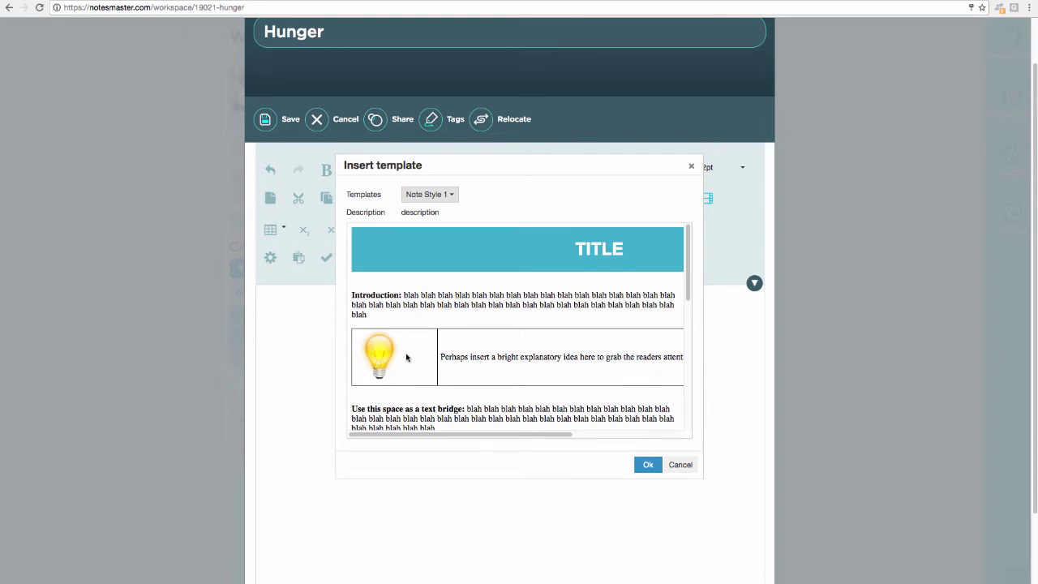
scroll(421, 338, "down", 5)
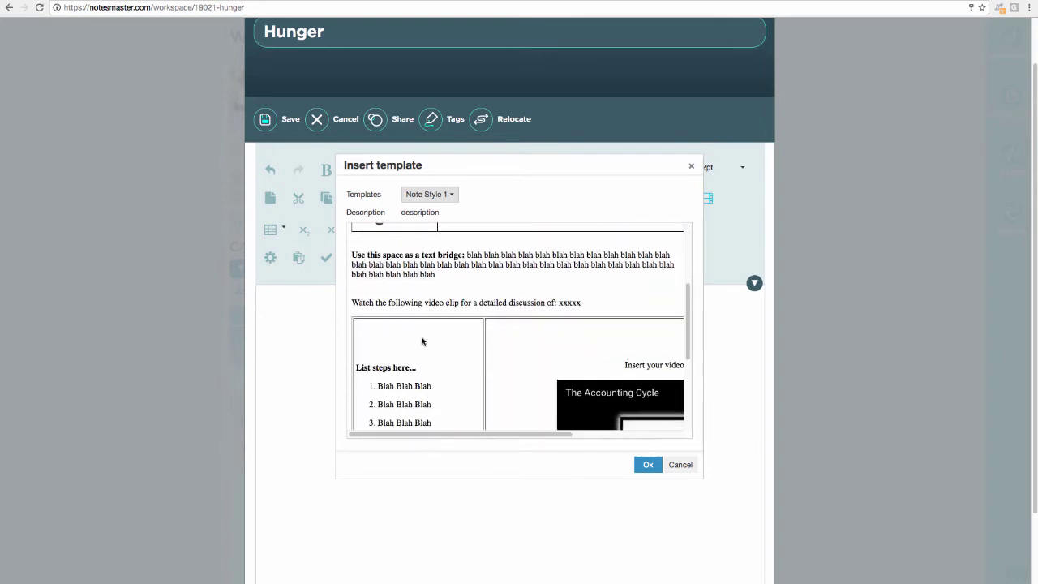
left_click(451, 203)
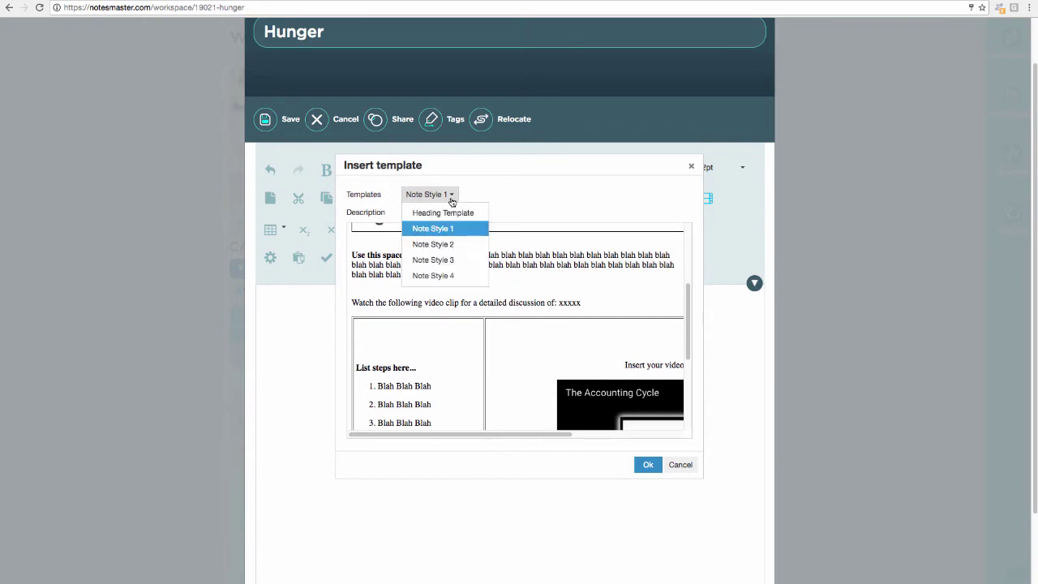
left_click(444, 244)
scroll(438, 284, "up", 2)
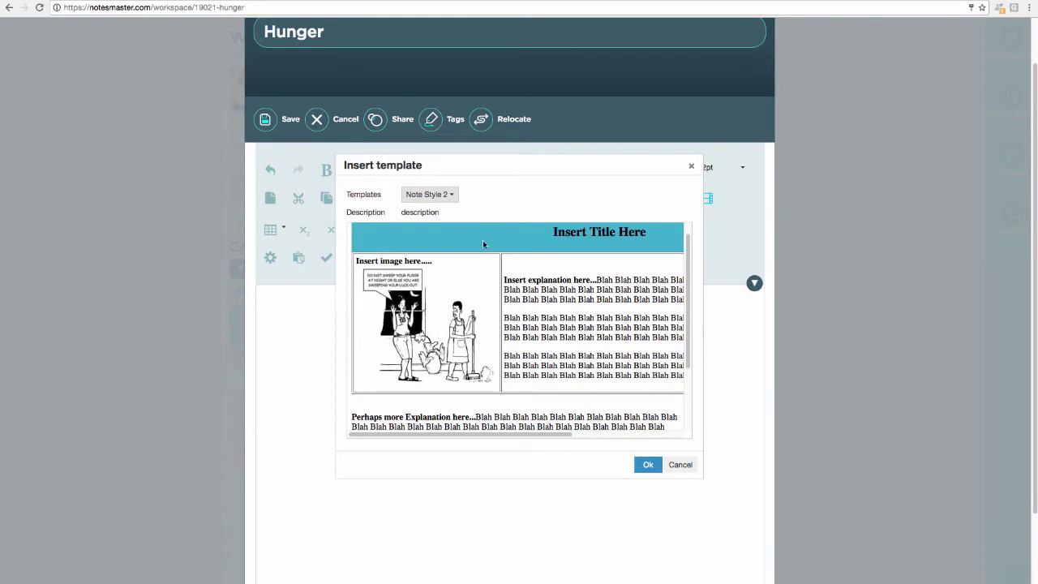
left_click(444, 193)
left_click(442, 258)
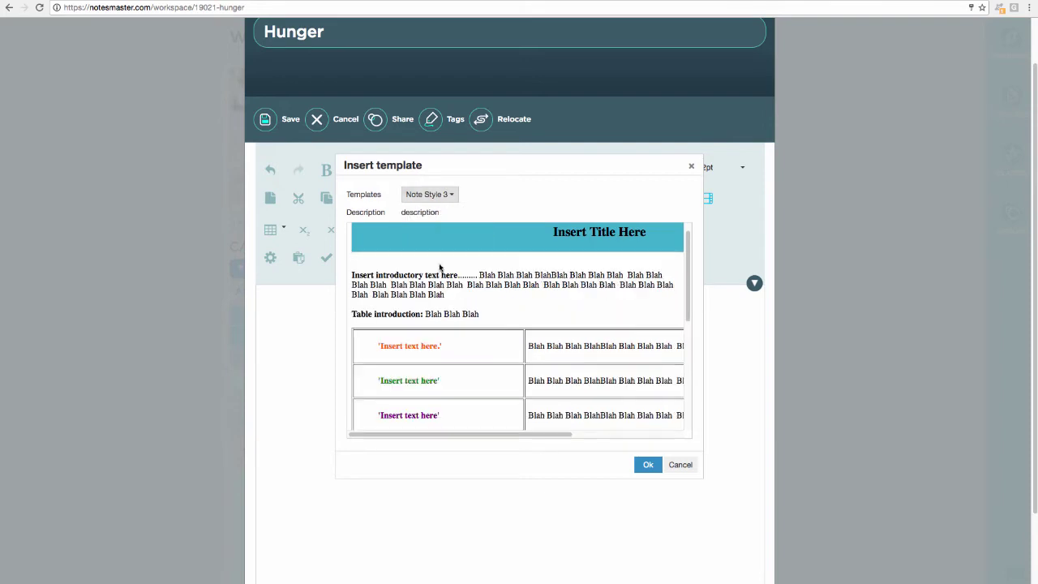
scroll(439, 302, "down", 10)
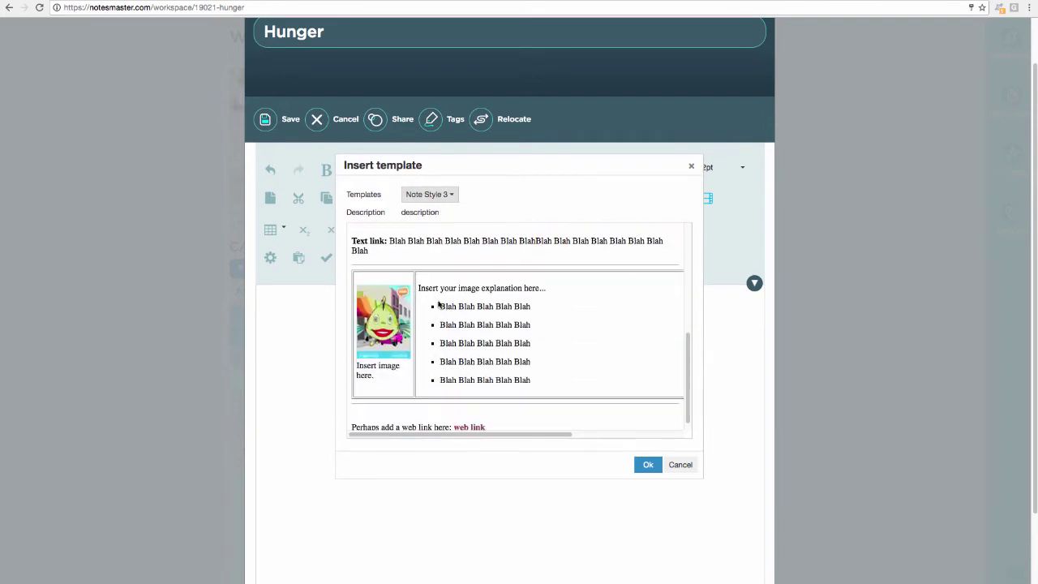
left_click(452, 194)
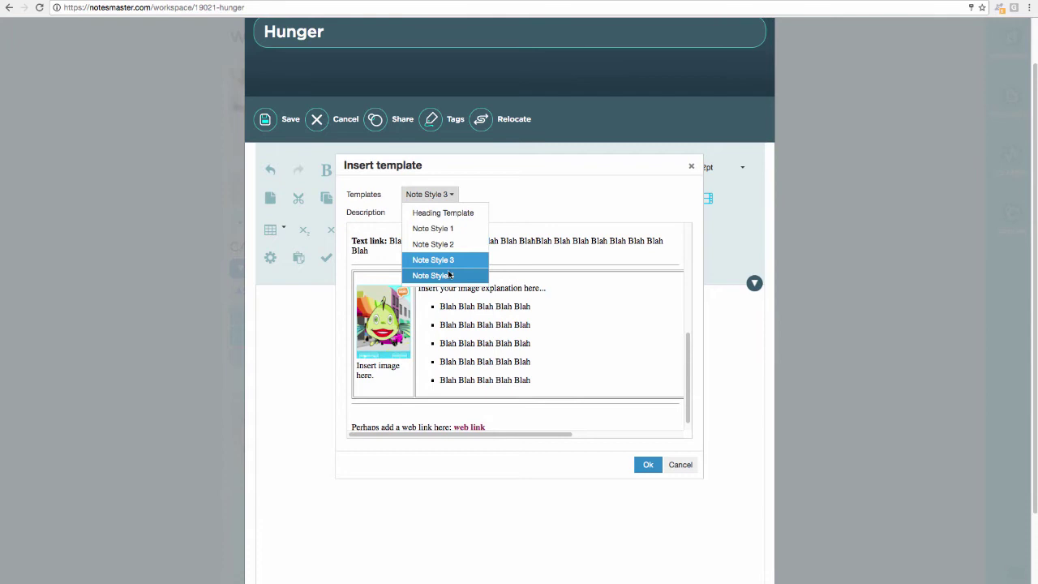
left_click(449, 274)
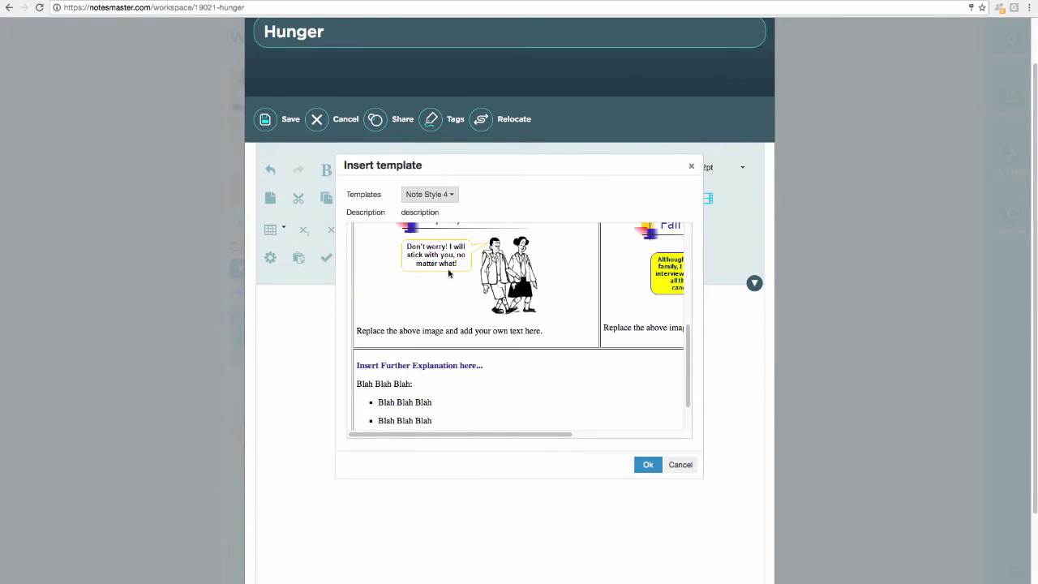
left_click(454, 197)
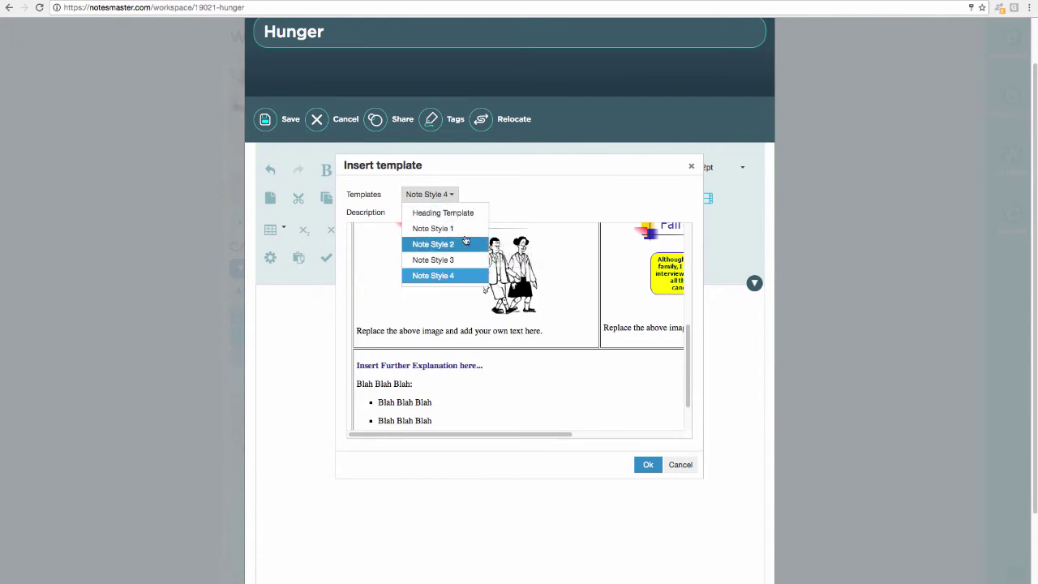
left_click(457, 216)
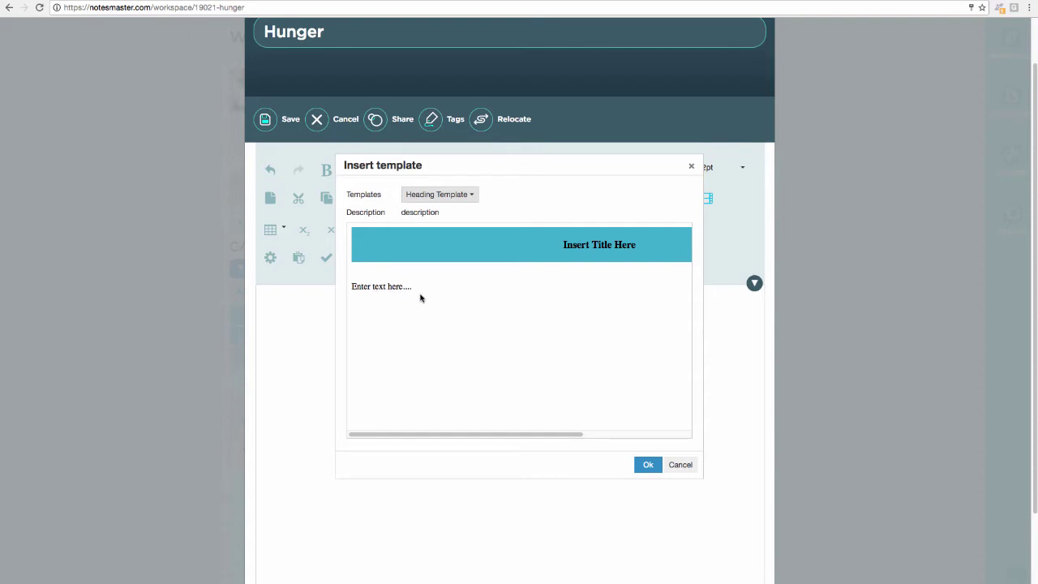
Step: Select Note Style 1 and insert it into the Hunger note body
left_click(469, 194)
left_click(459, 228)
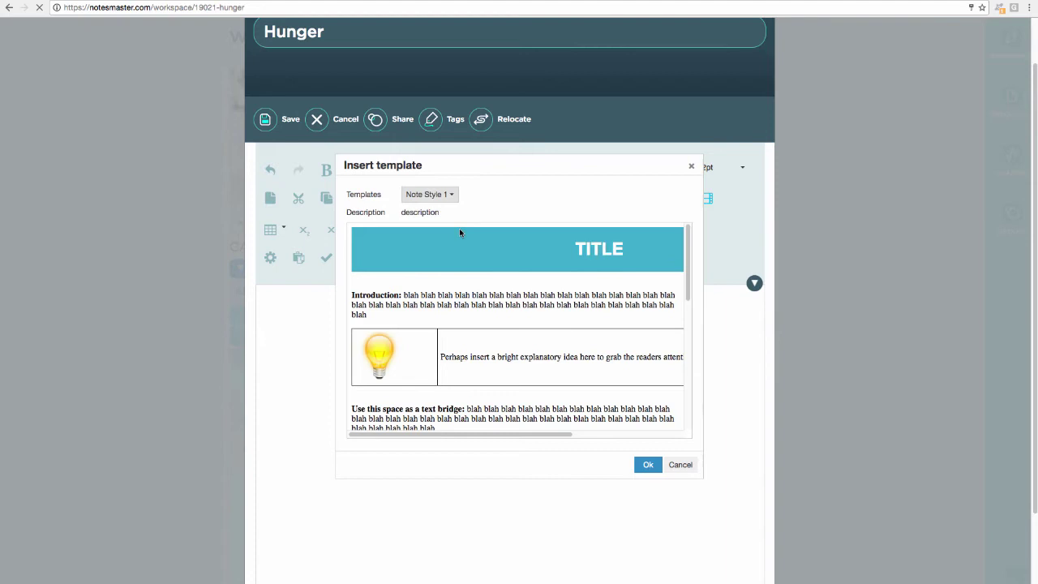
left_click(646, 468)
scroll(621, 430, "up", 5)
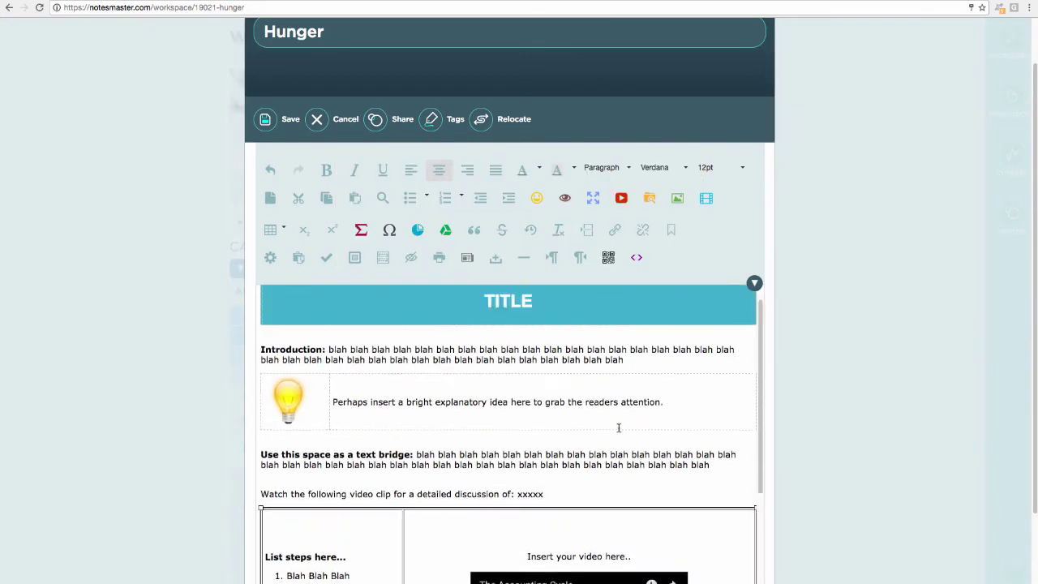
Step: Replace the template's TITLE banner text with 'Hunger'
left_click(500, 388)
key("BackSpace")
key("BackSpace")
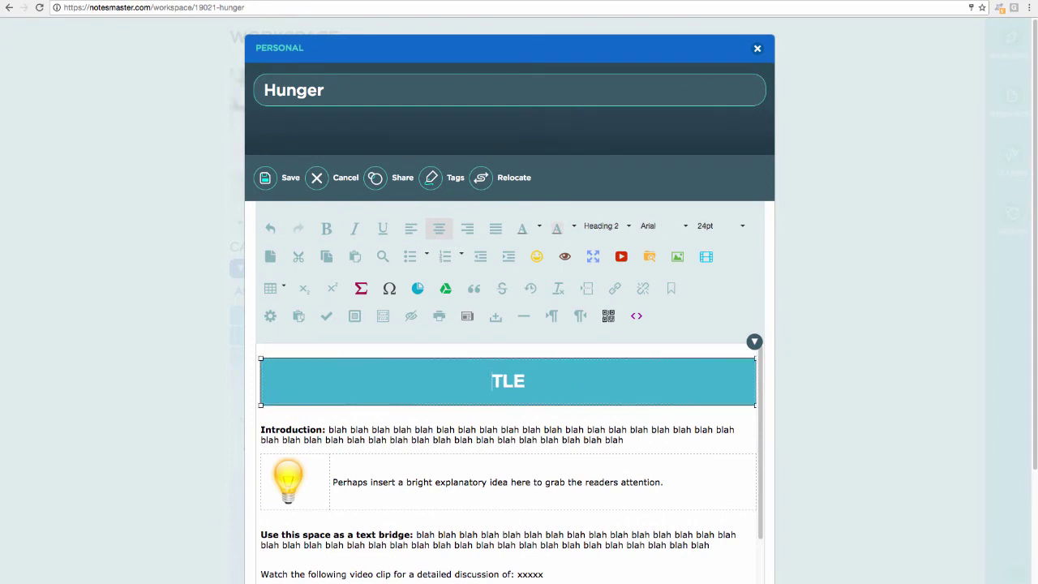
type("Hunger")
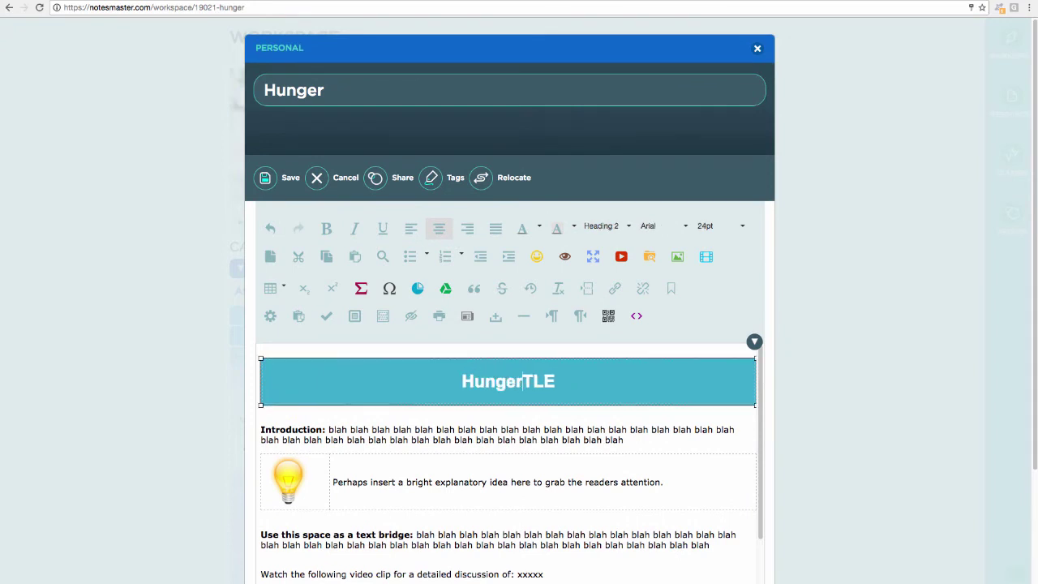
key("Delete")
key("Delete")
key("Delete")
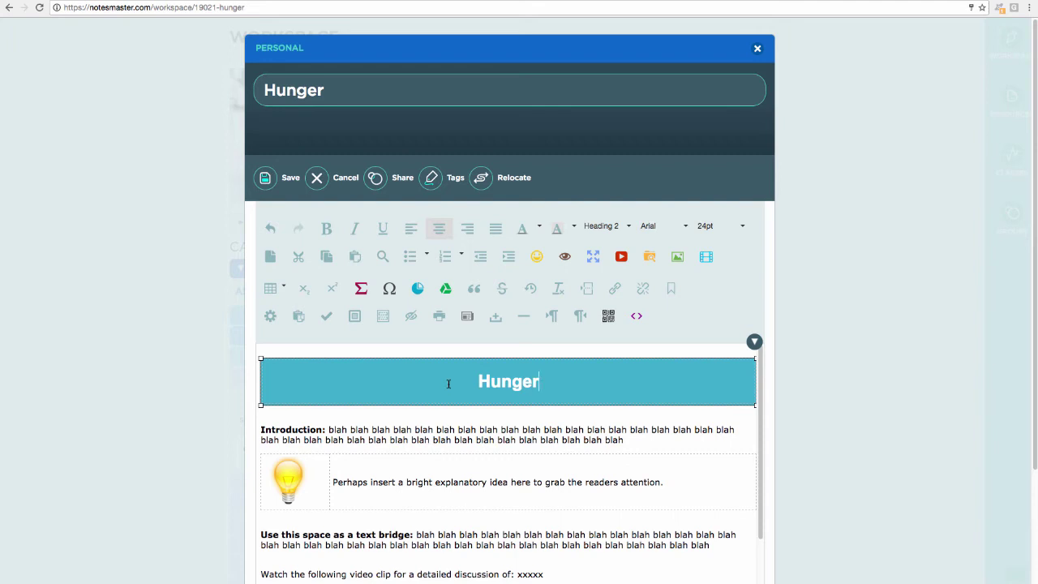
Step: Place the cursor after the 'Introduction:' label further down the note
scroll(684, 457, "down", 1)
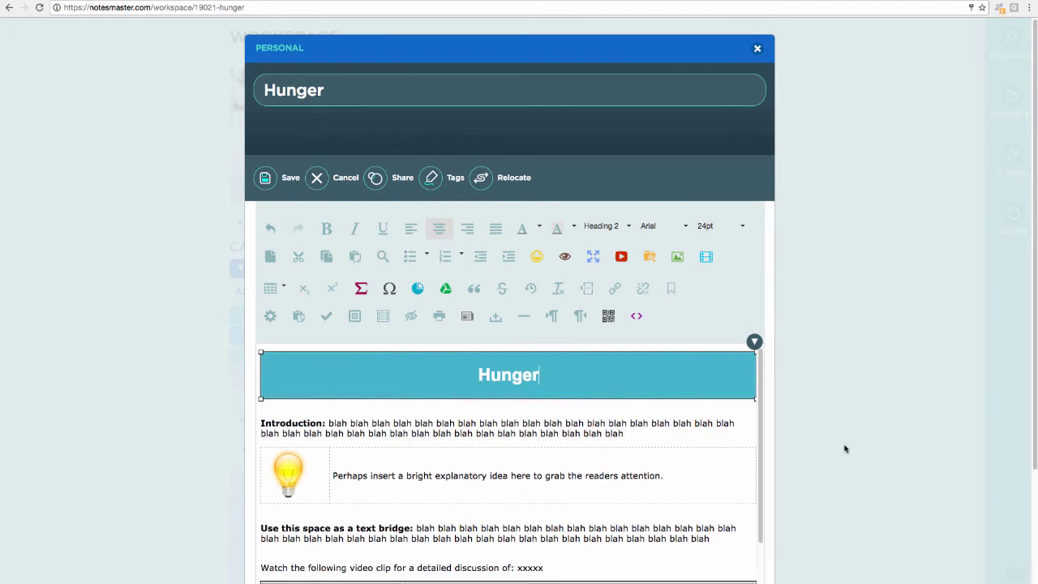
scroll(846, 447, "down", 1)
scroll(847, 425, "down", 1)
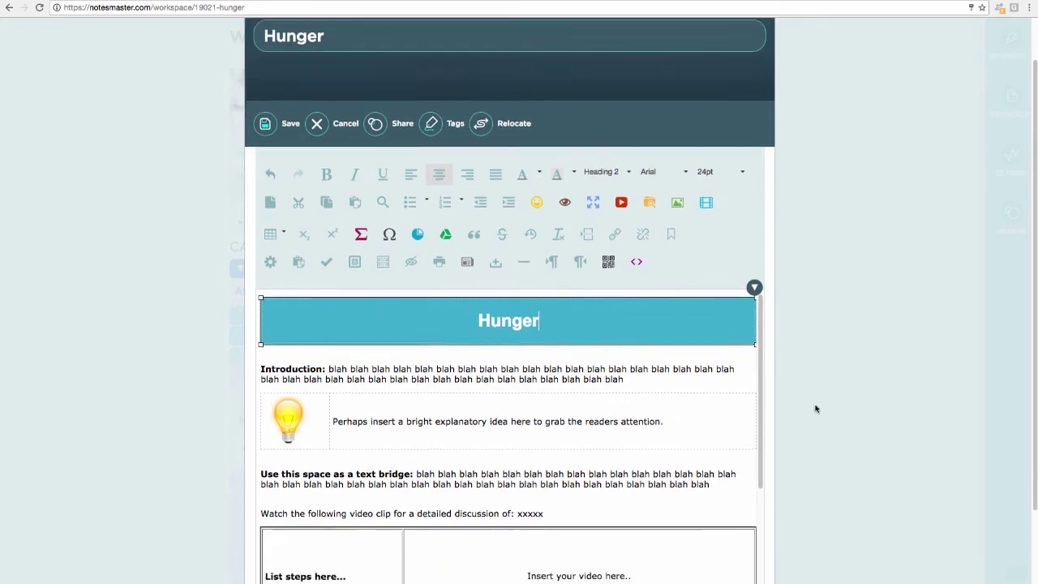
left_click(328, 370)
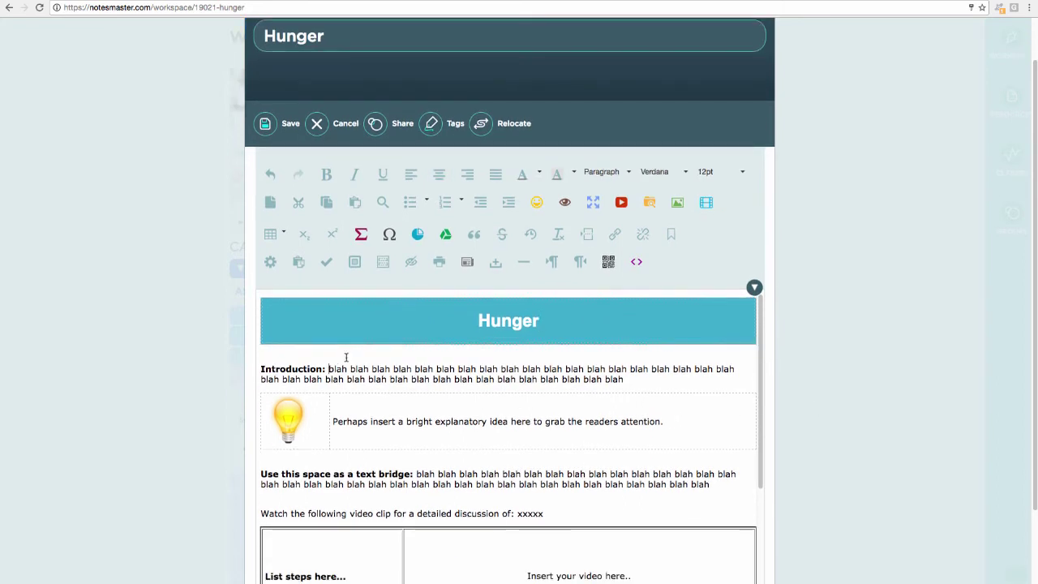
Step: Type 'Hunger is ...' as the introduction and delete the leftover blah placeholder text
type("Hunger is ")
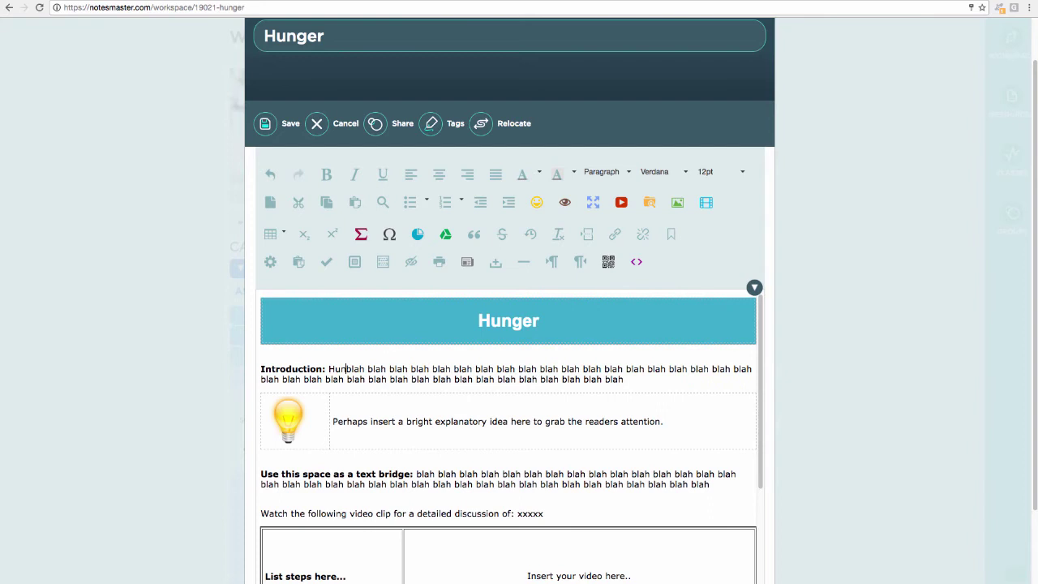
type("...")
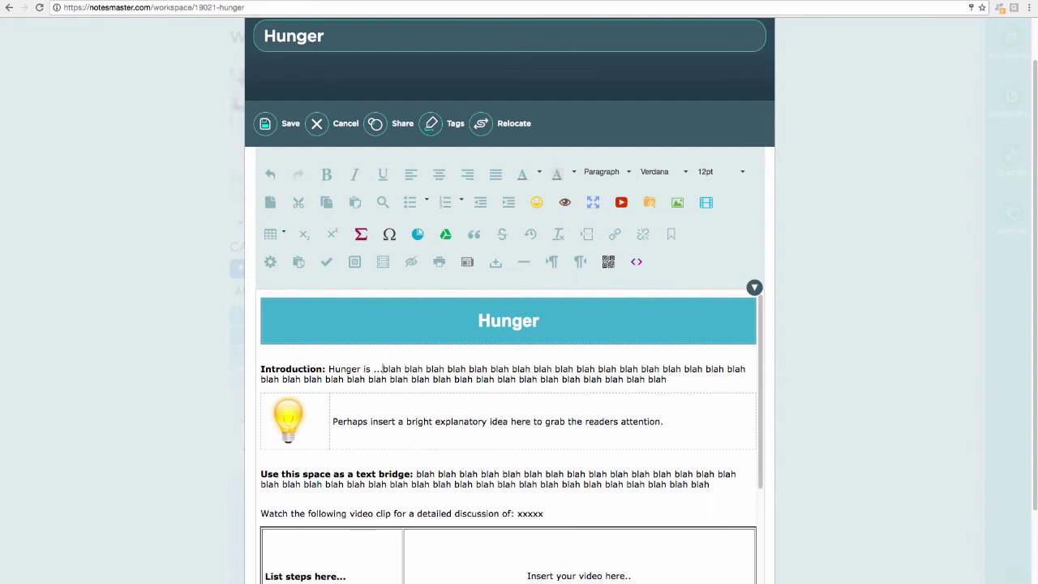
key("shift+Down")
key("BackSpace")
key("shift+End")
key("shift+Left")
key("shift+Left")
key("shift+Left")
key("shift+Right")
key("shift+Right")
key("shift+Right")
key("shift+Right")
key("BackSpace")
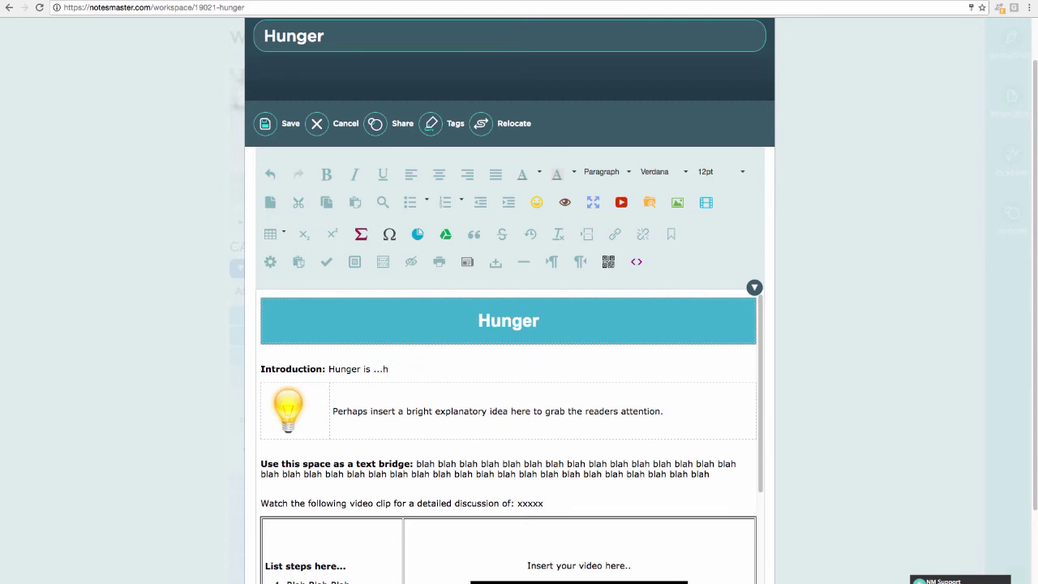
key("BackSpace")
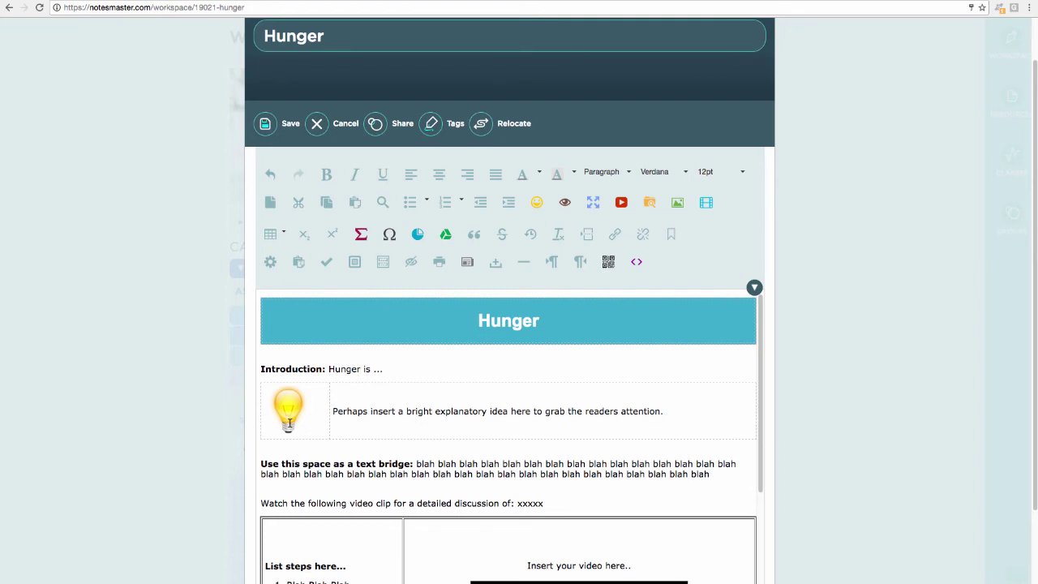
scroll(287, 423, "down", 3)
scroll(292, 426, "up", 1)
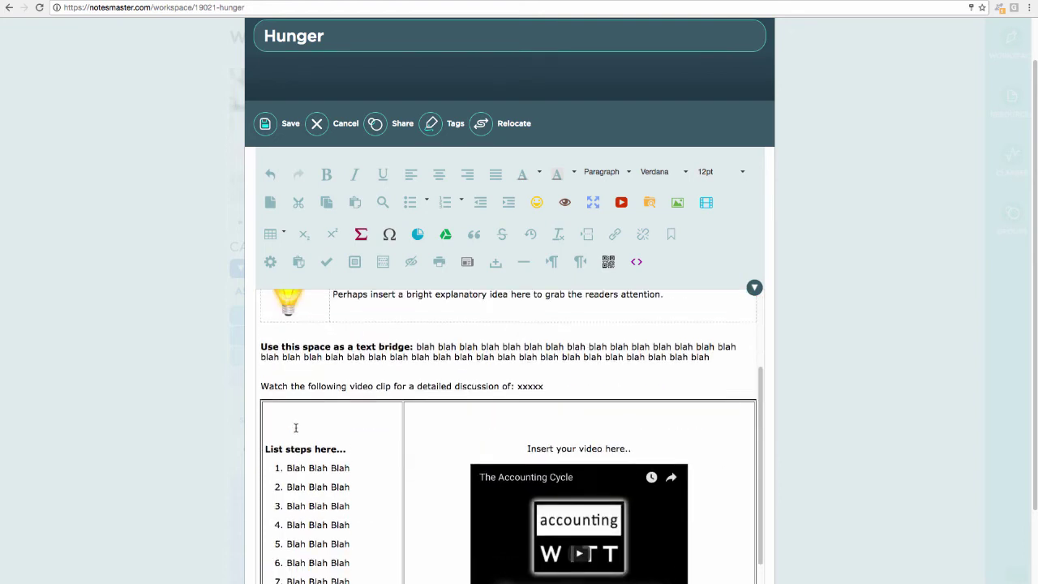
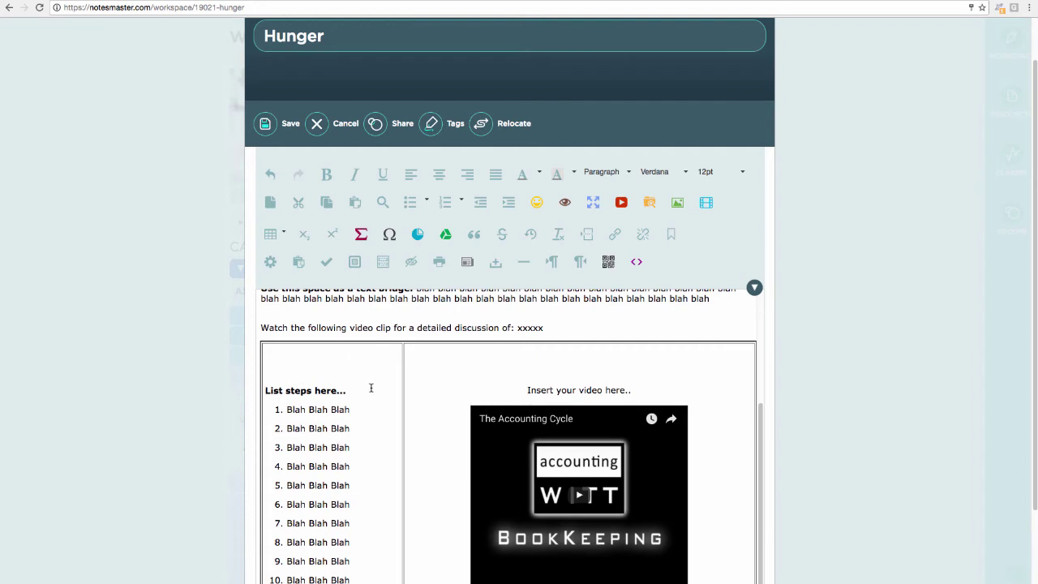
Step: Scroll up to the Introduction and select the lightbulb image beside the explanatory-idea sentence
scroll(315, 433, "down", 3)
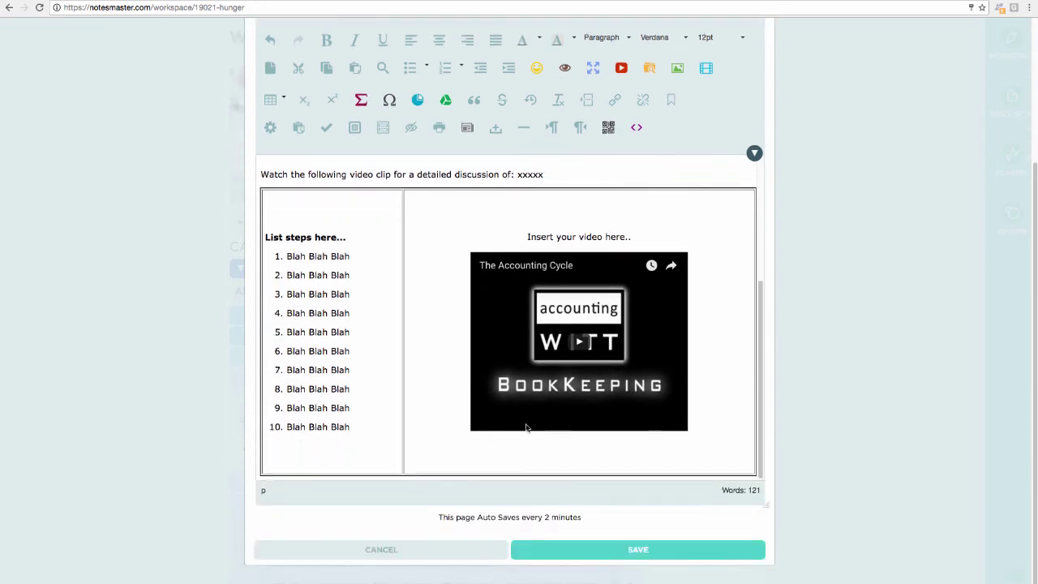
scroll(401, 366, "up", 3)
scroll(401, 366, "up", 2)
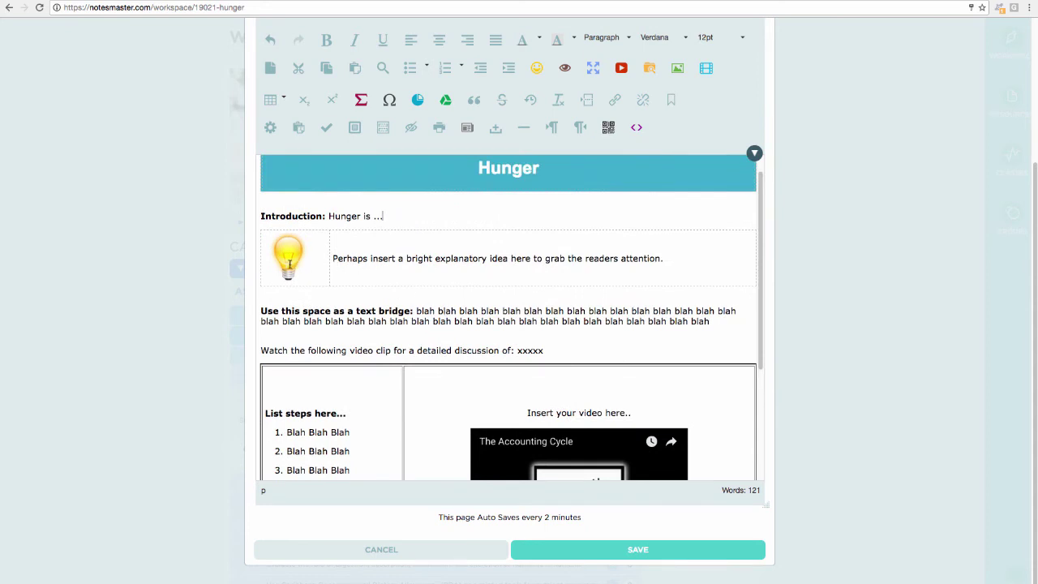
left_click(289, 264)
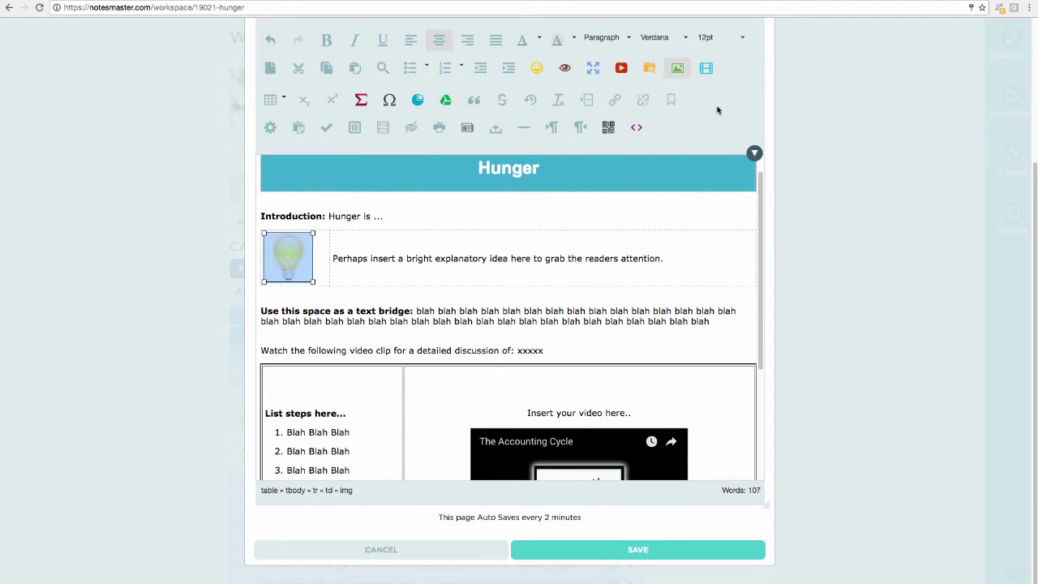
Step: Insert learn icon 4 from the Icons for Notes folder in place of the lightbulb
left_click(651, 69)
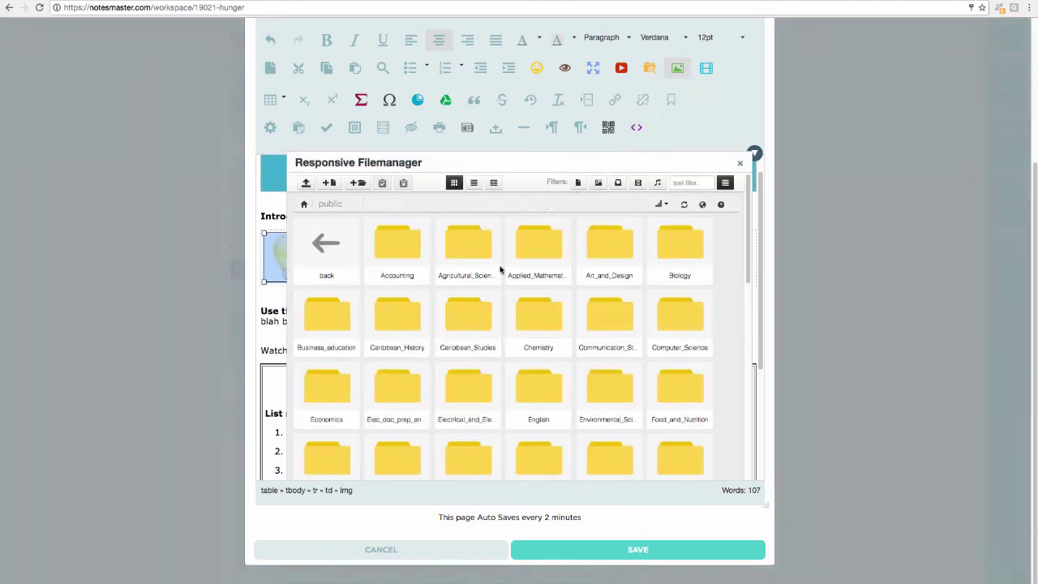
scroll(503, 262, "down", 2)
scroll(500, 272, "down", 2)
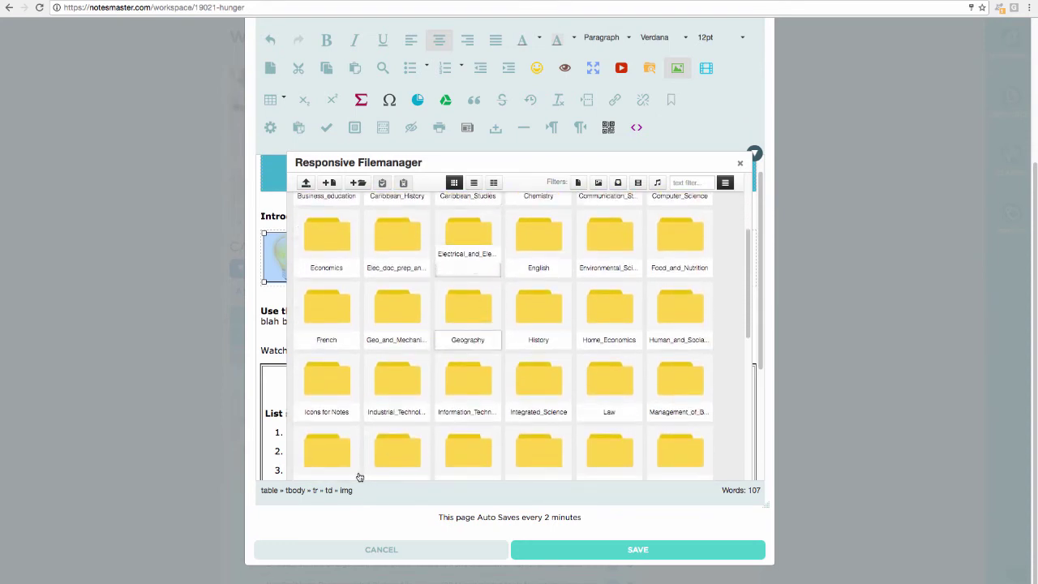
left_click(324, 384)
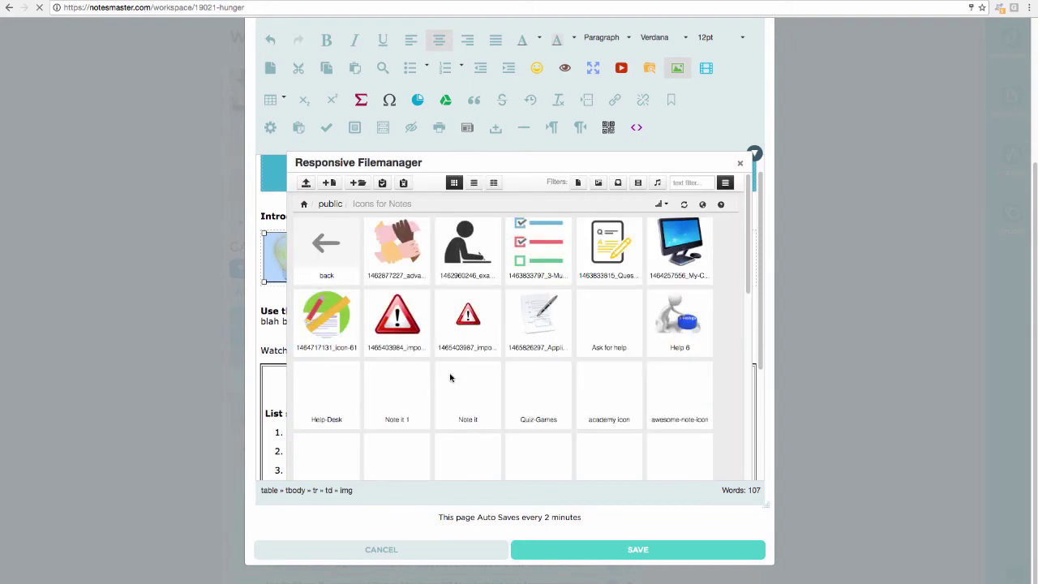
scroll(449, 369, "down", 1)
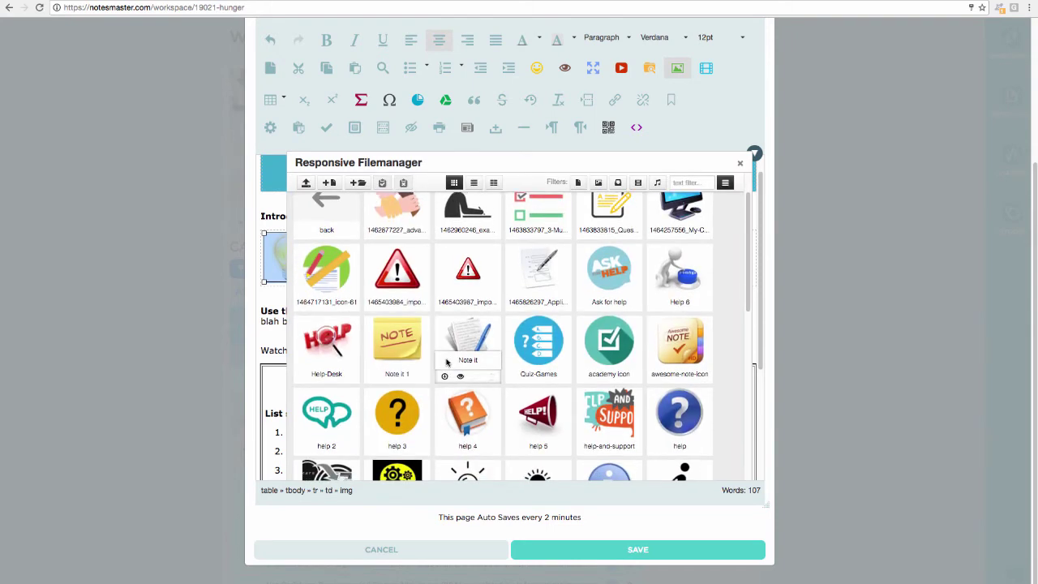
scroll(446, 361, "down", 1)
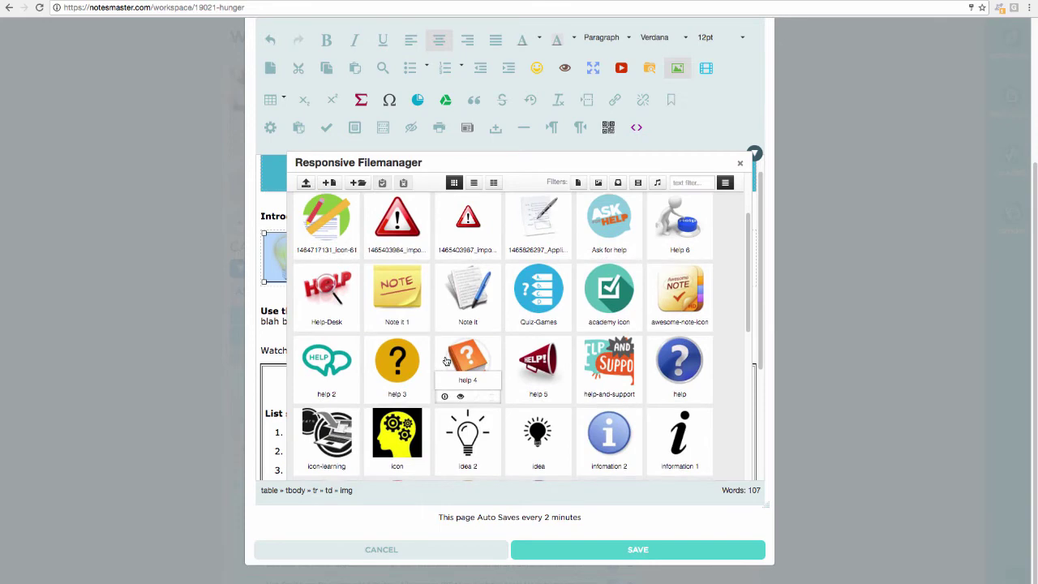
scroll(445, 361, "down", 1)
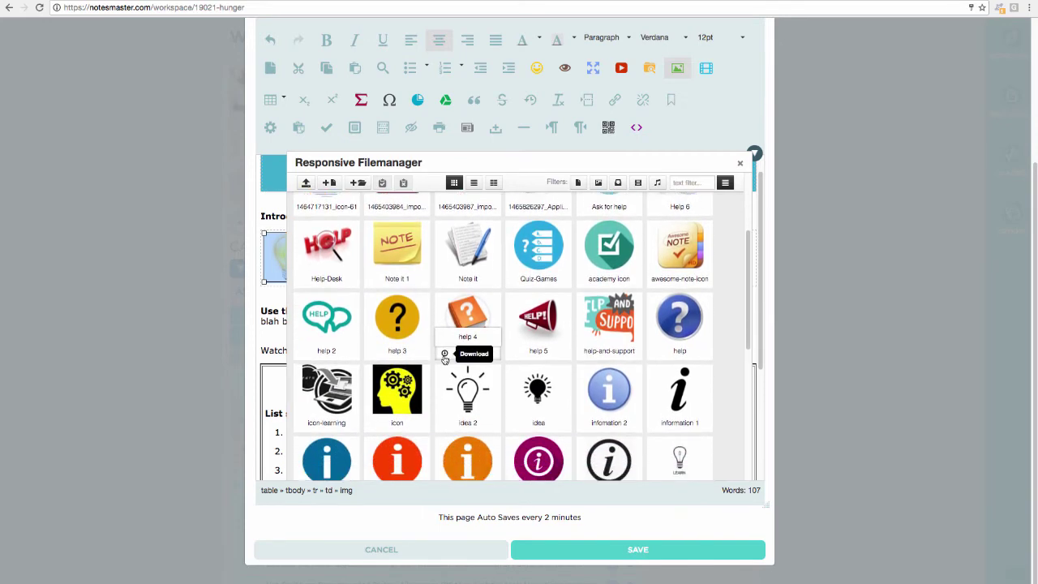
scroll(446, 361, "down", 3)
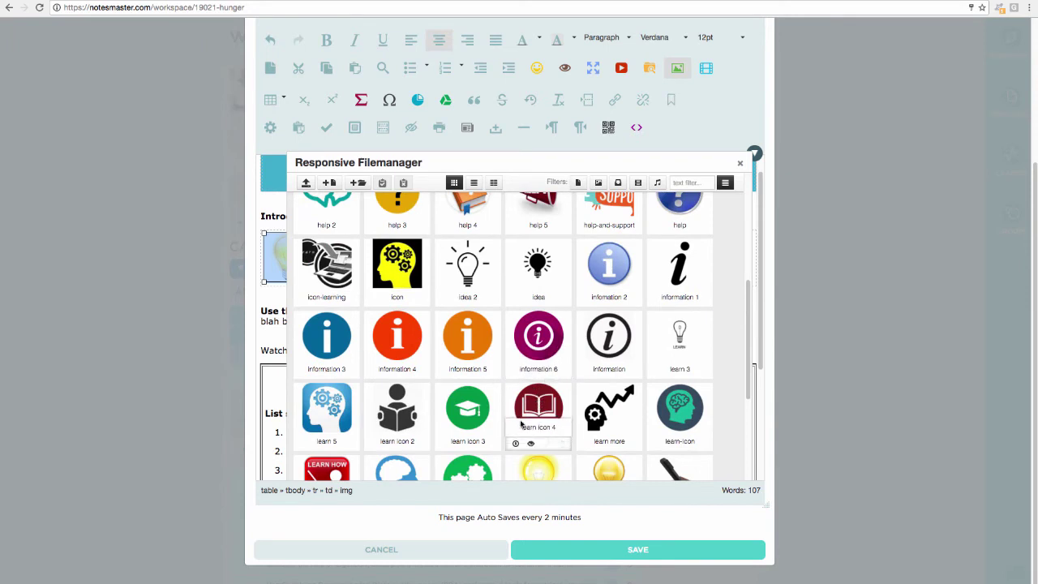
left_click(538, 404)
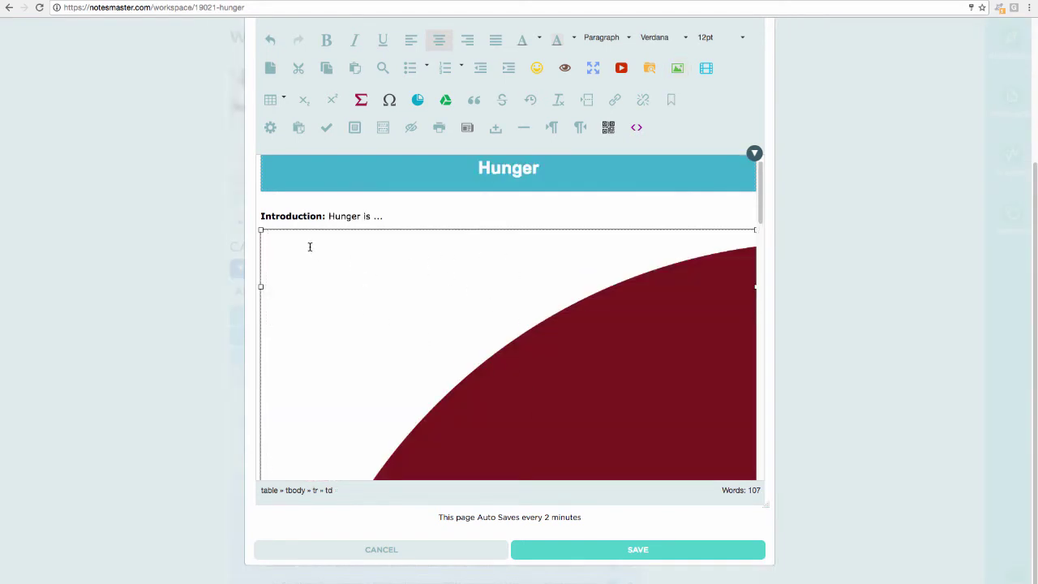
Step: Roughly shrink the oversized learn icon using its resize handles
left_click_drag(260, 230, 410, 417)
left_click_drag(260, 230, 347, 353)
left_click(378, 324)
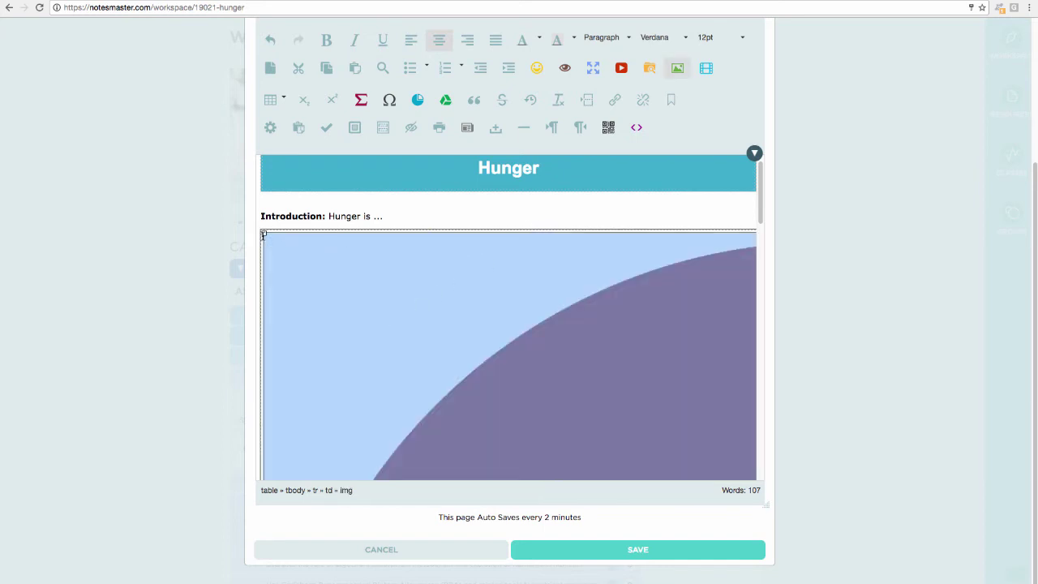
left_click_drag(264, 233, 443, 422)
left_click_drag(263, 276, 357, 454)
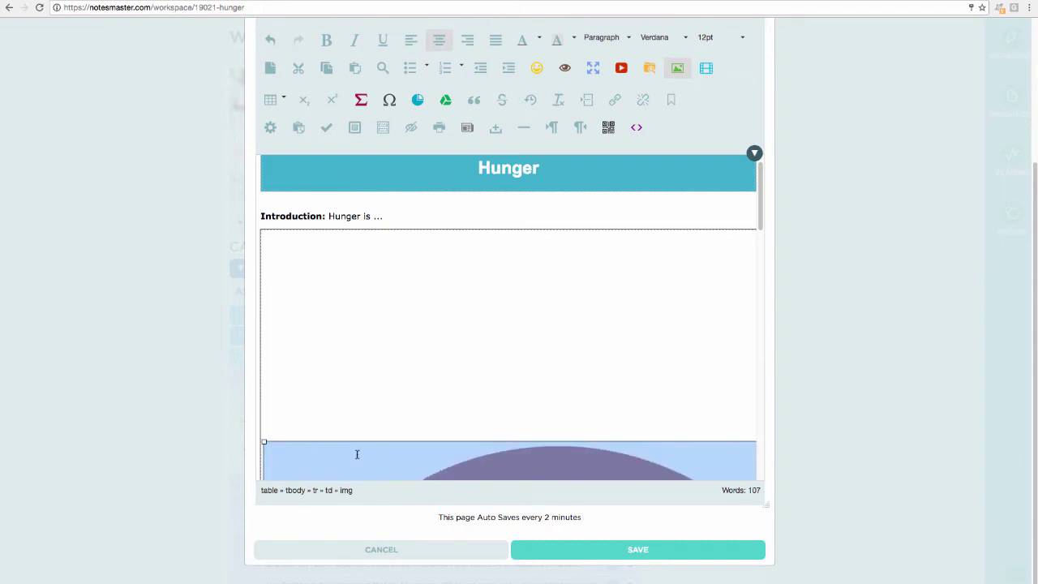
Step: Set the learn icon to 80 × 80 pixels in the image properties, keeping proportions constrained
left_click(675, 71)
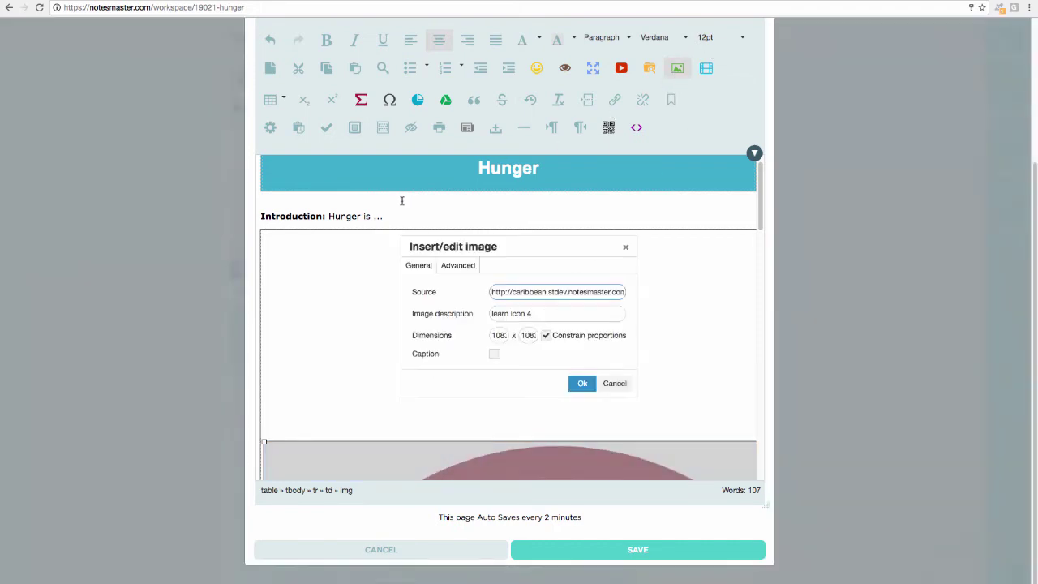
double_click(503, 335)
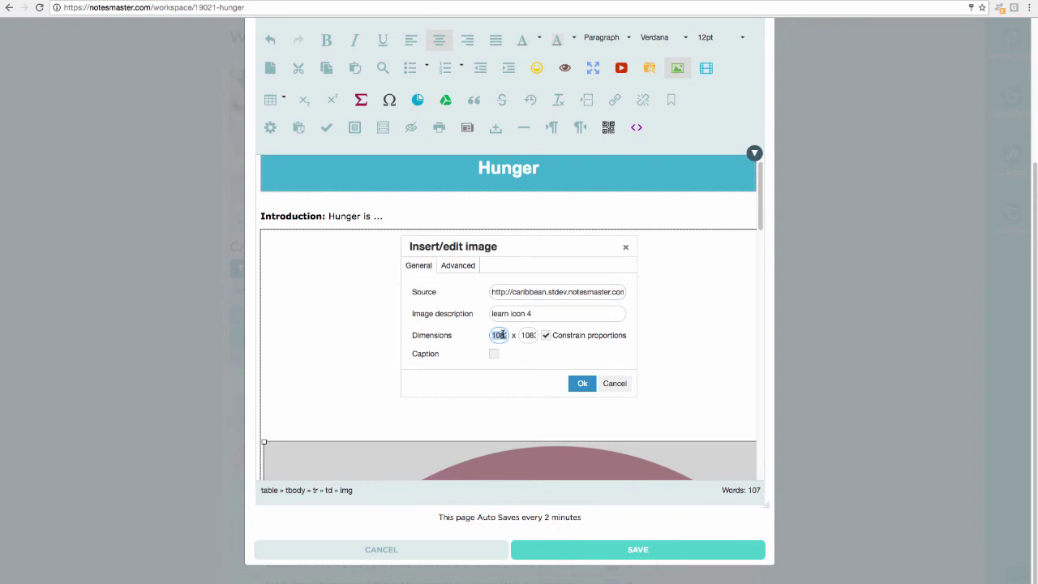
type("80")
double_click(514, 335)
left_click(579, 384)
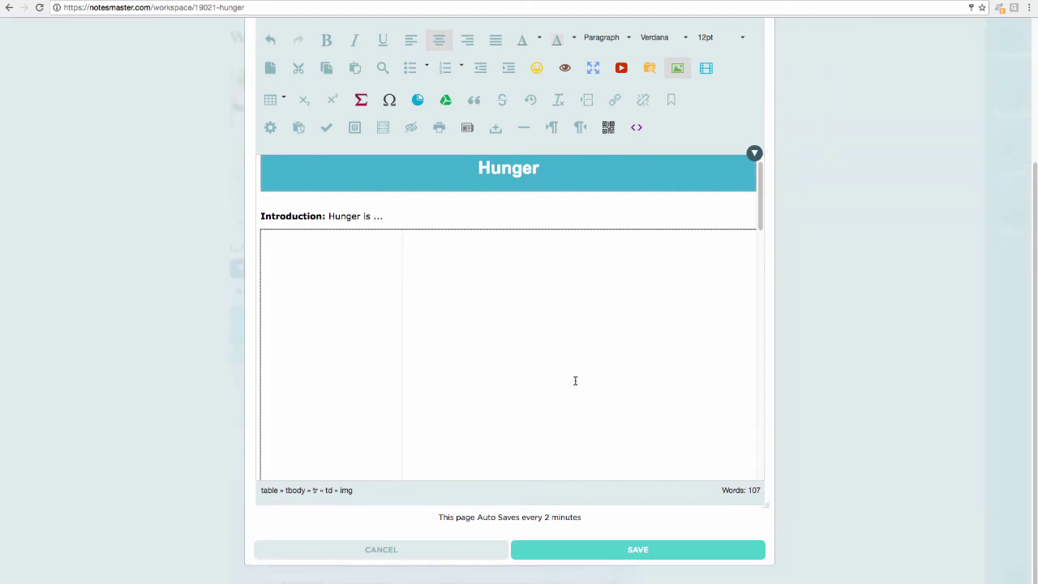
scroll(559, 369, "down", 5)
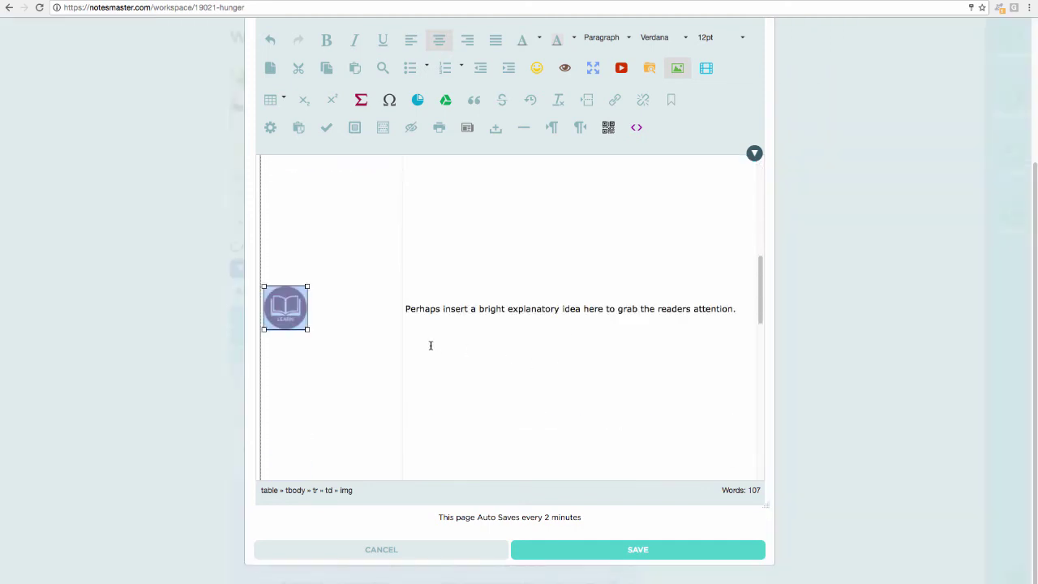
scroll(432, 348, "up", 5)
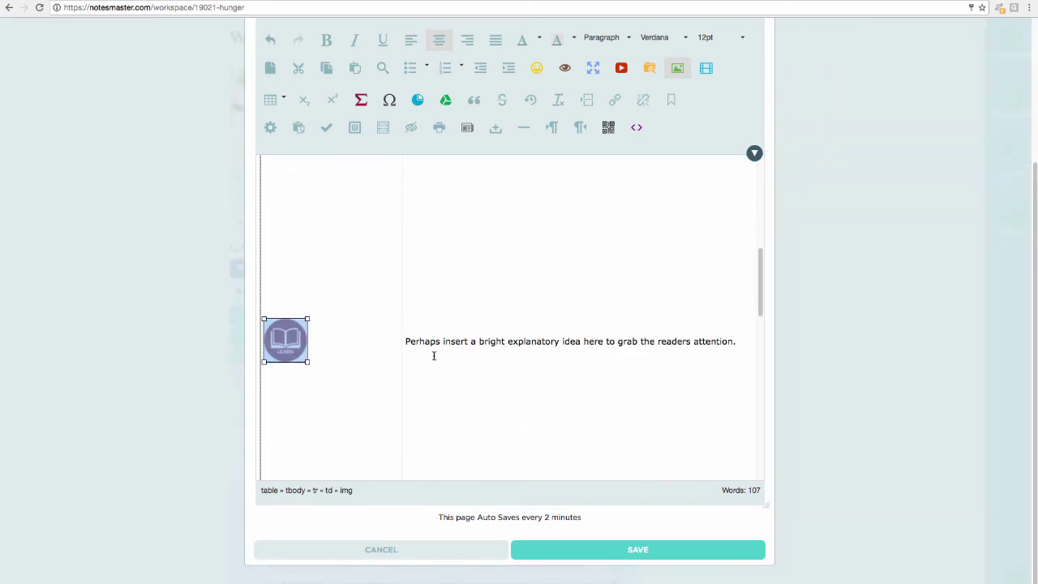
scroll(432, 350, "up", 3)
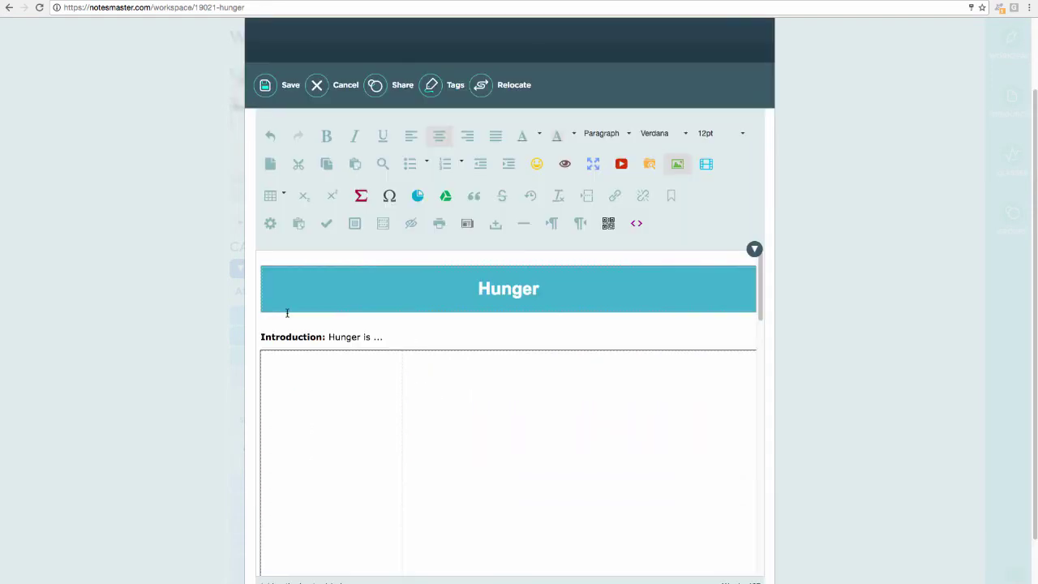
Step: Resize the tall table row holding the learn icon and explanatory-idea sentence to a compact height
left_click(335, 377)
scroll(397, 365, "down", 5)
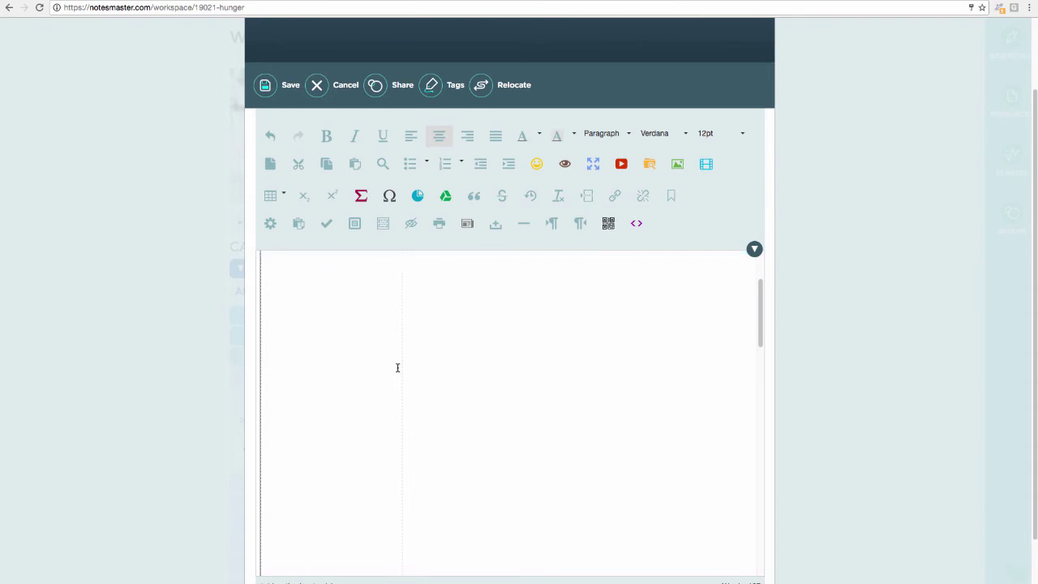
scroll(397, 365, "down", 5)
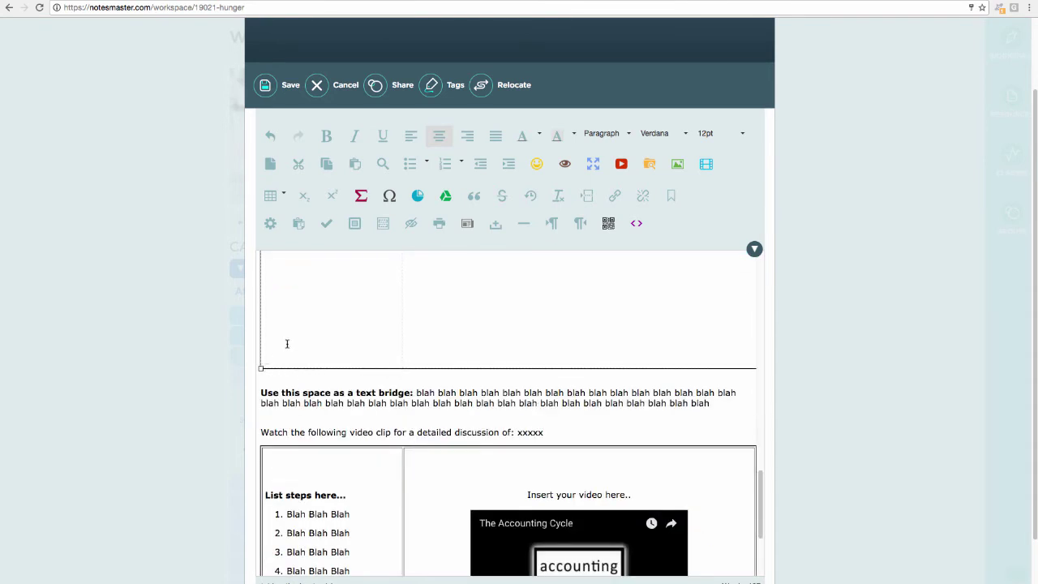
left_click_drag(263, 367, 365, 284)
scroll(364, 335, "up", 10)
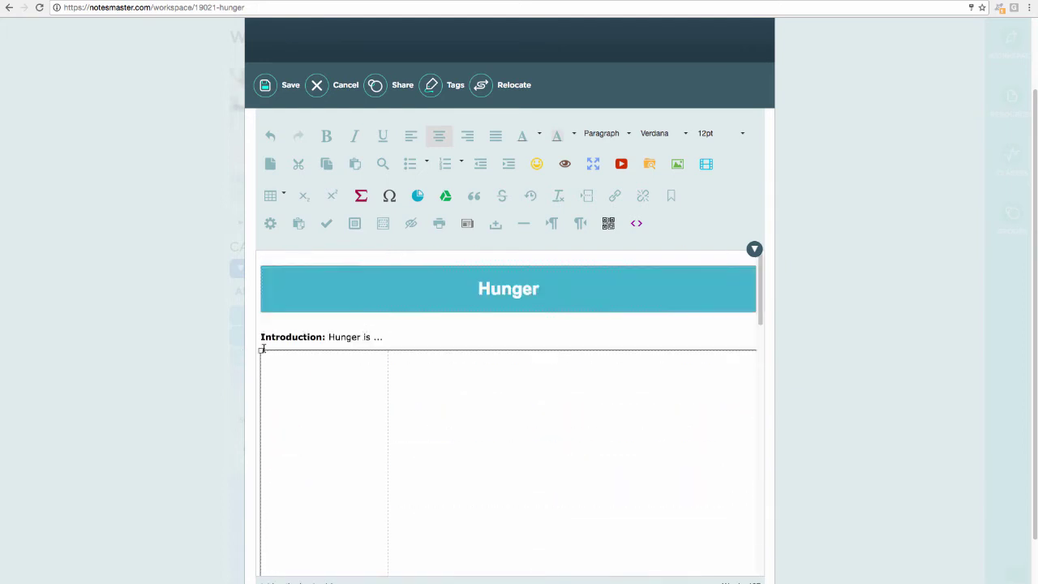
left_click_drag(260, 350, 376, 524)
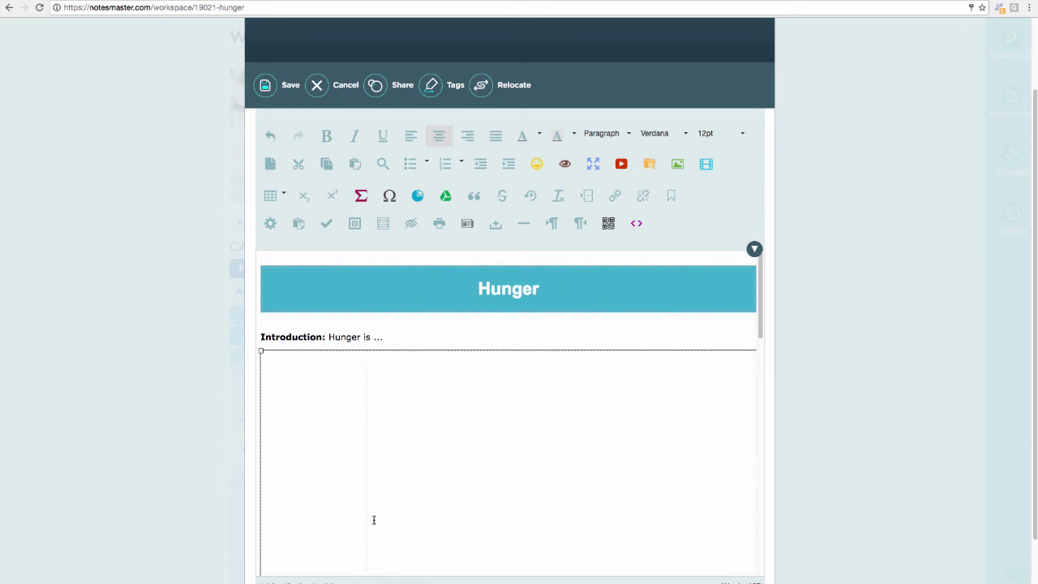
scroll(311, 373, "down", 3)
scroll(303, 364, "up", 2)
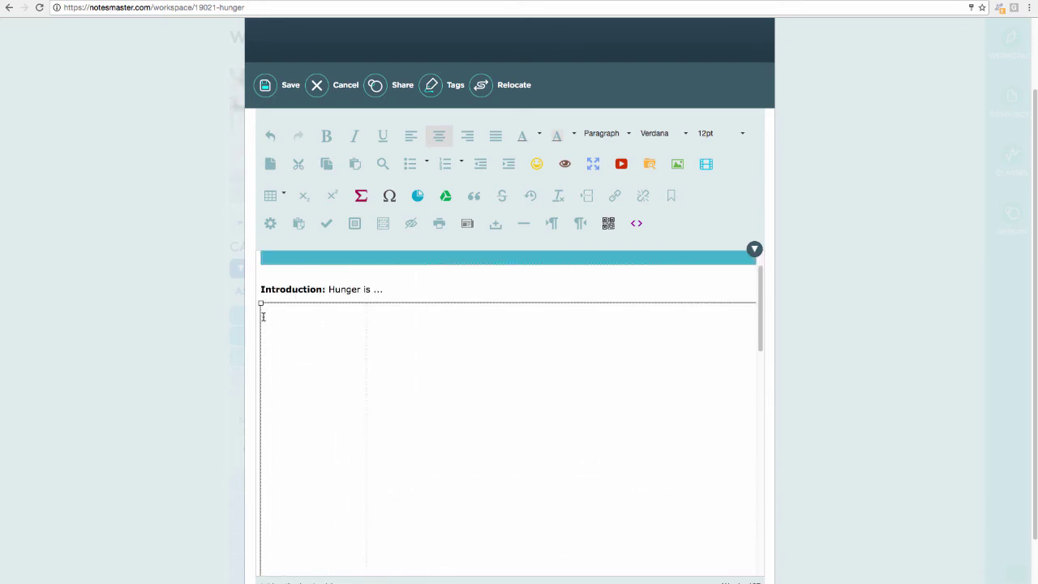
left_click_drag(260, 302, 336, 558)
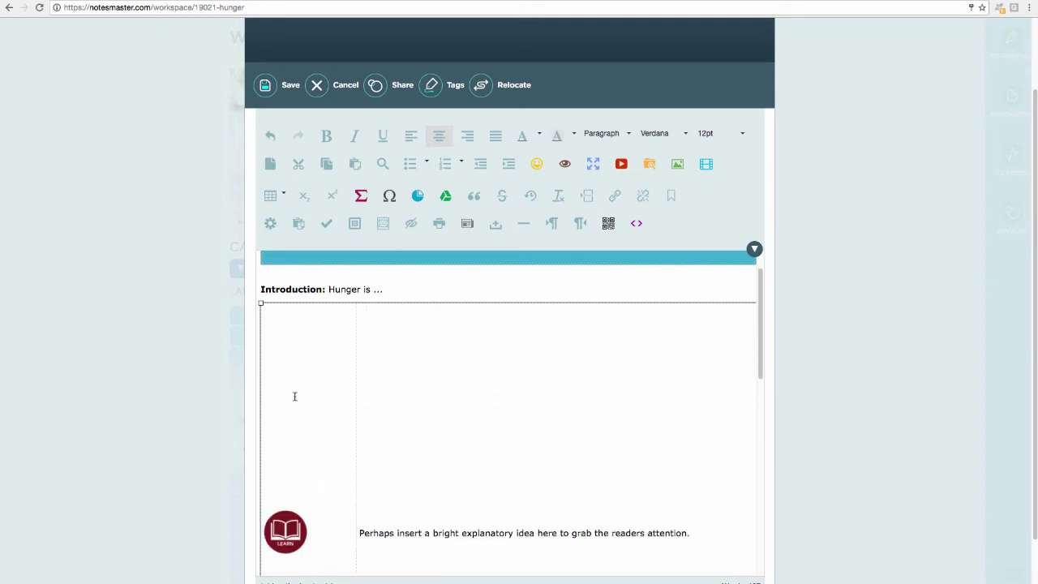
left_click_drag(261, 302, 331, 504)
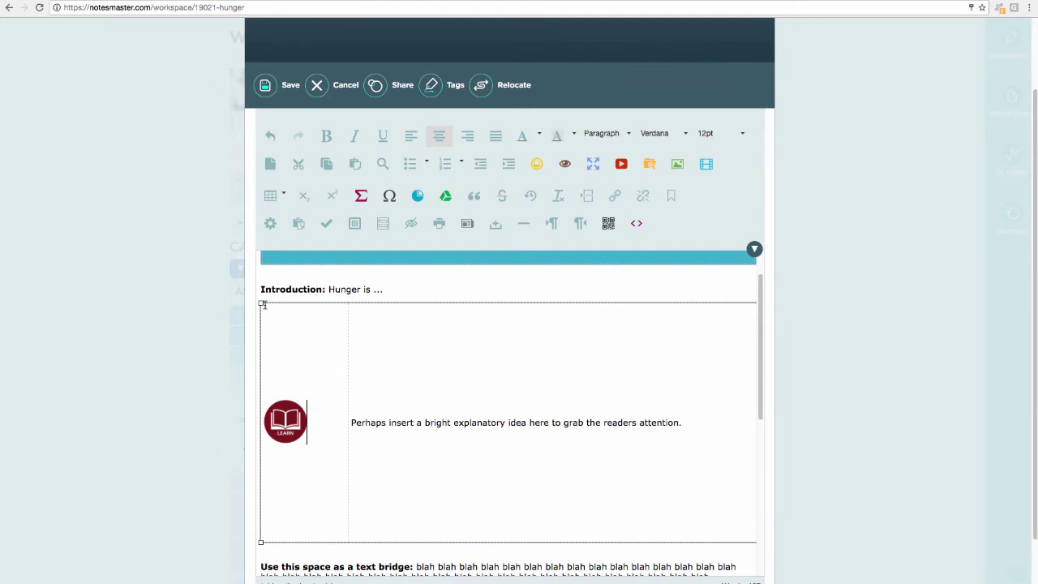
left_click_drag(261, 303, 344, 486)
left_click_drag(259, 304, 273, 315)
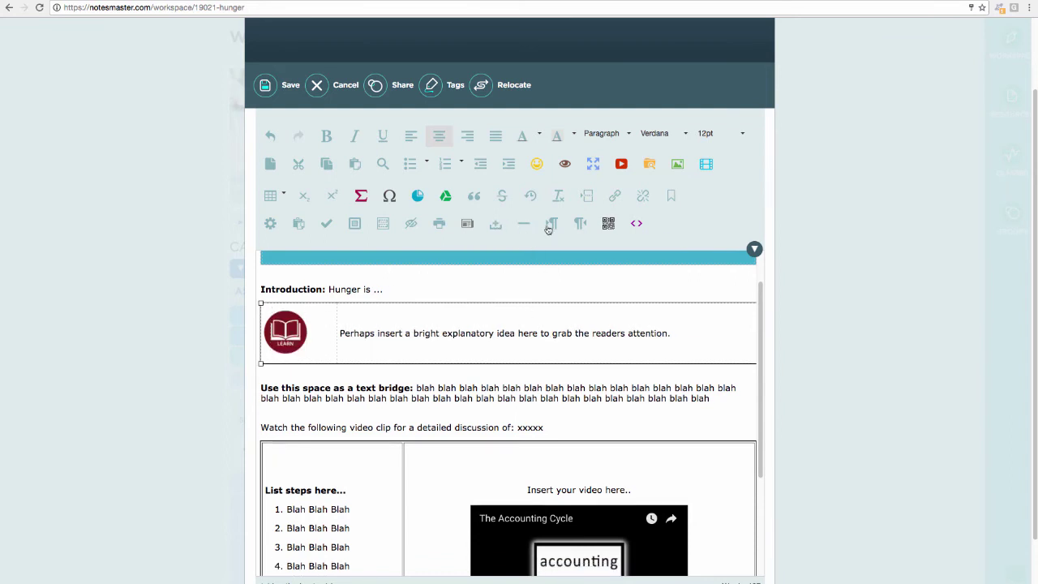
Step: Set the callout table's height to 65 in Table properties
left_click(279, 197)
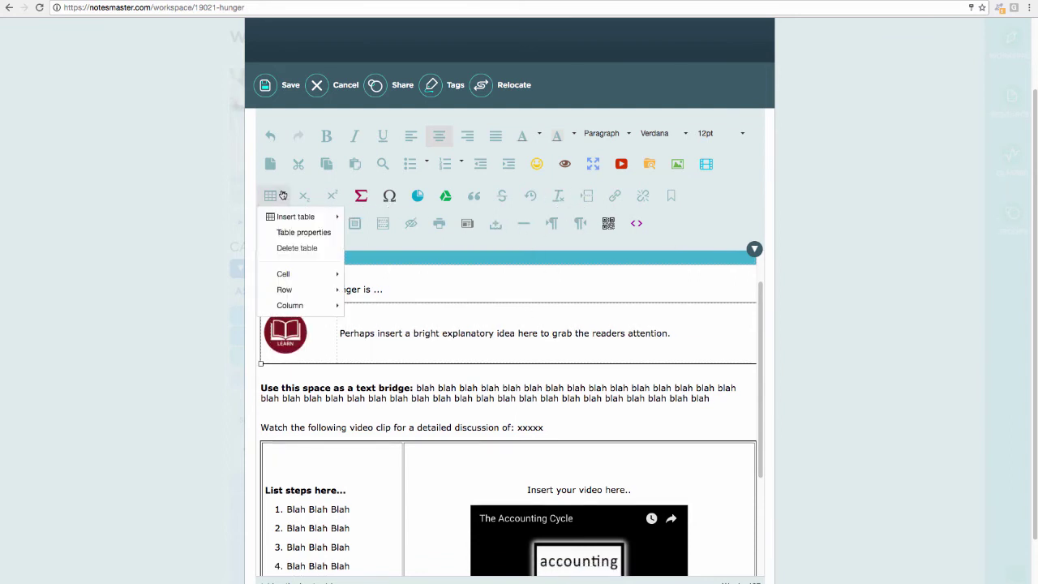
left_click(302, 233)
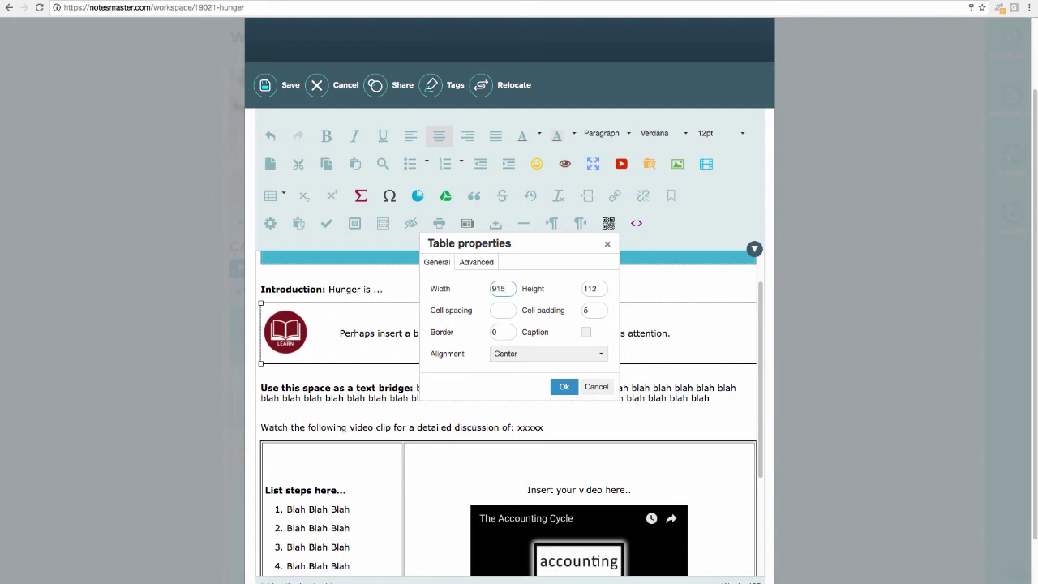
left_click_drag(604, 287, 581, 286)
type("65")
left_click(564, 387)
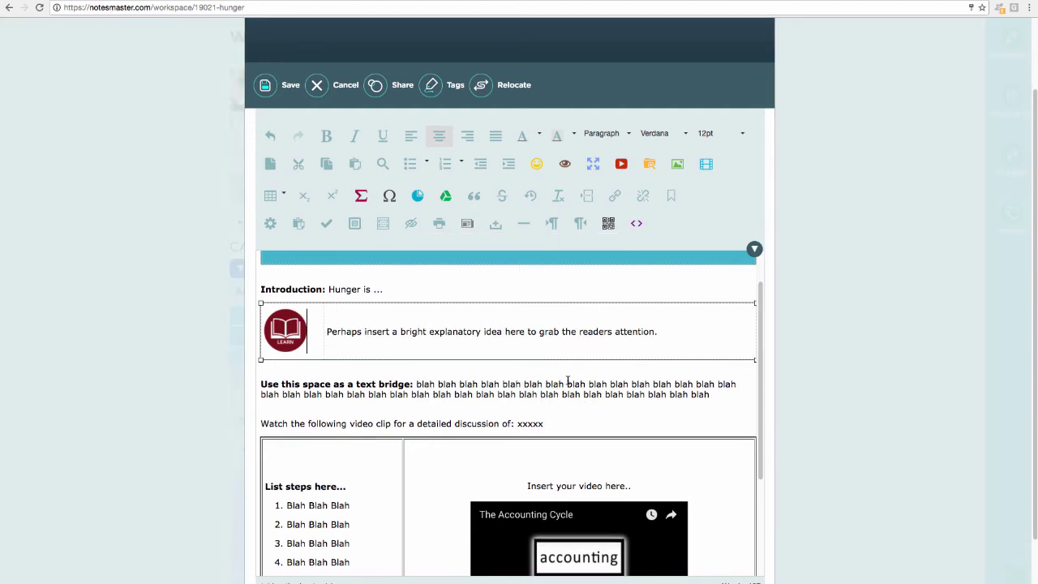
Step: Replace the LEARN icon with the Ask for help image, comparing with undo and redo
left_click(384, 386)
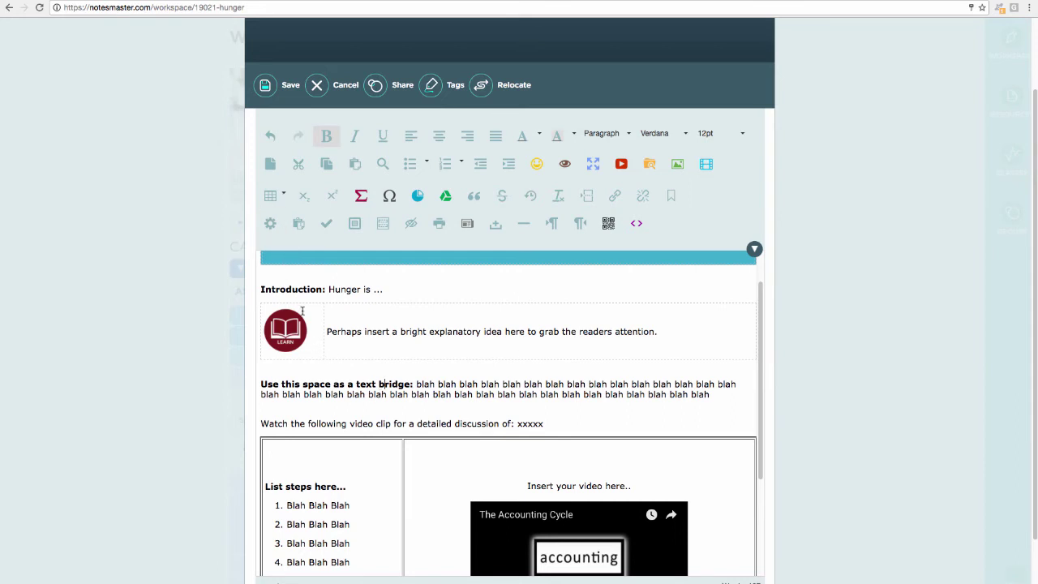
left_click(286, 331)
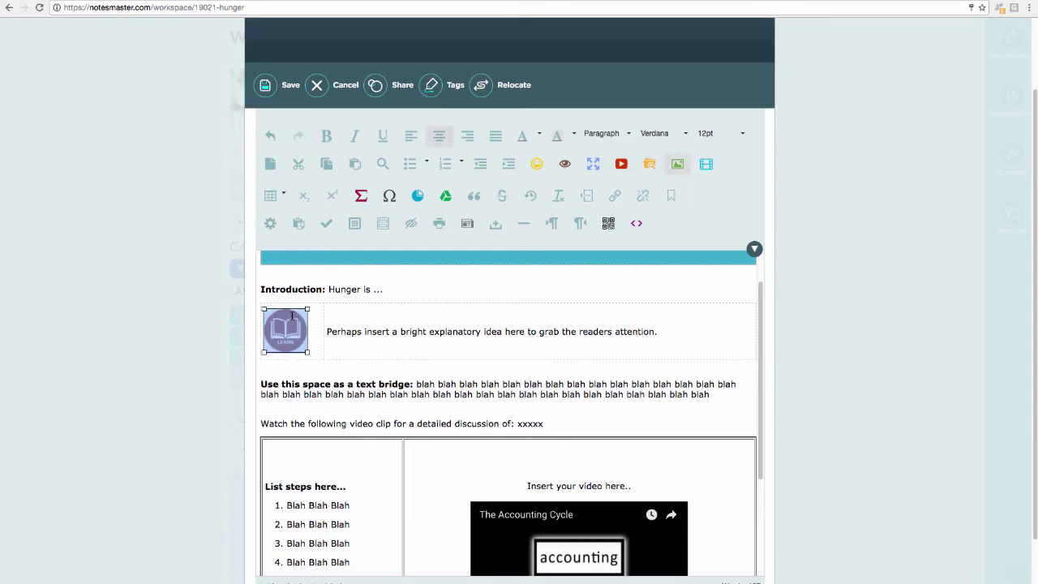
left_click(649, 165)
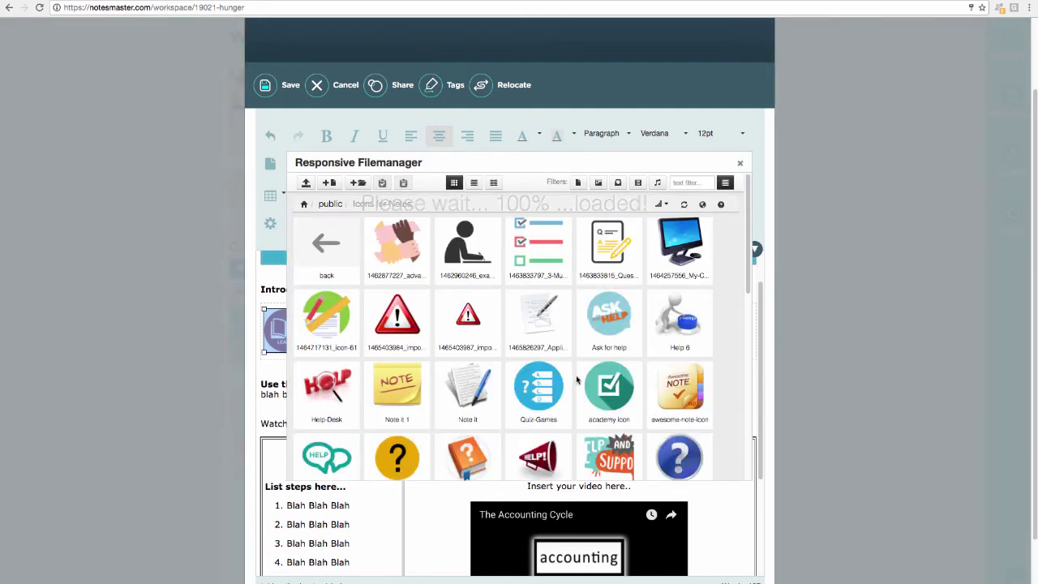
left_click(613, 321)
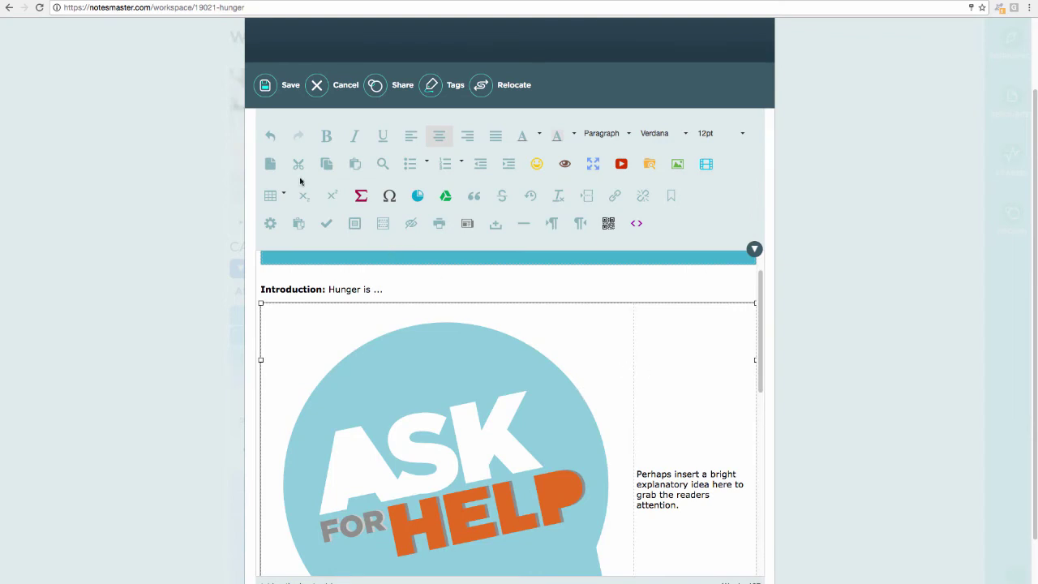
left_click(273, 136)
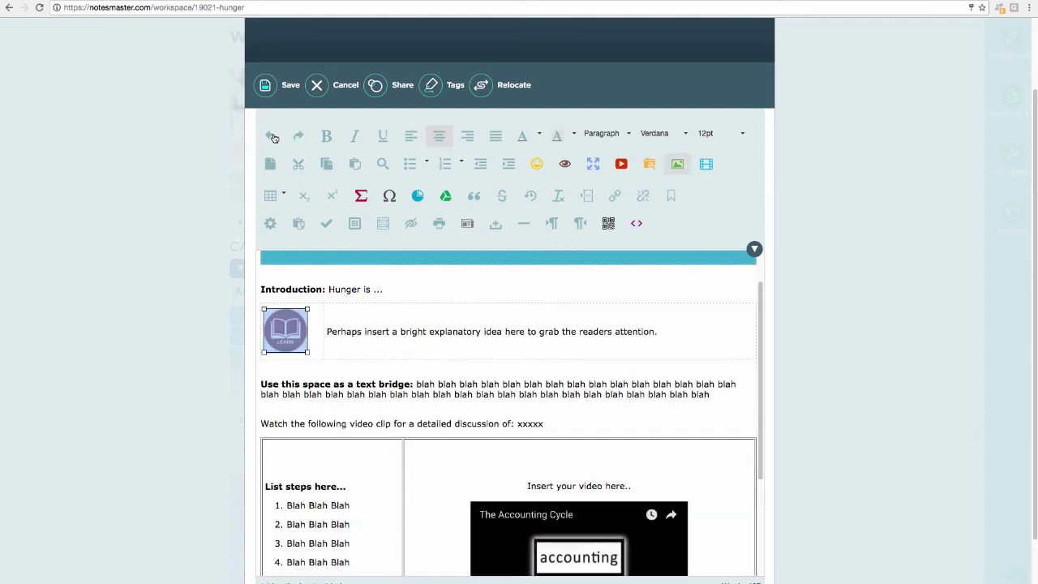
left_click(346, 403)
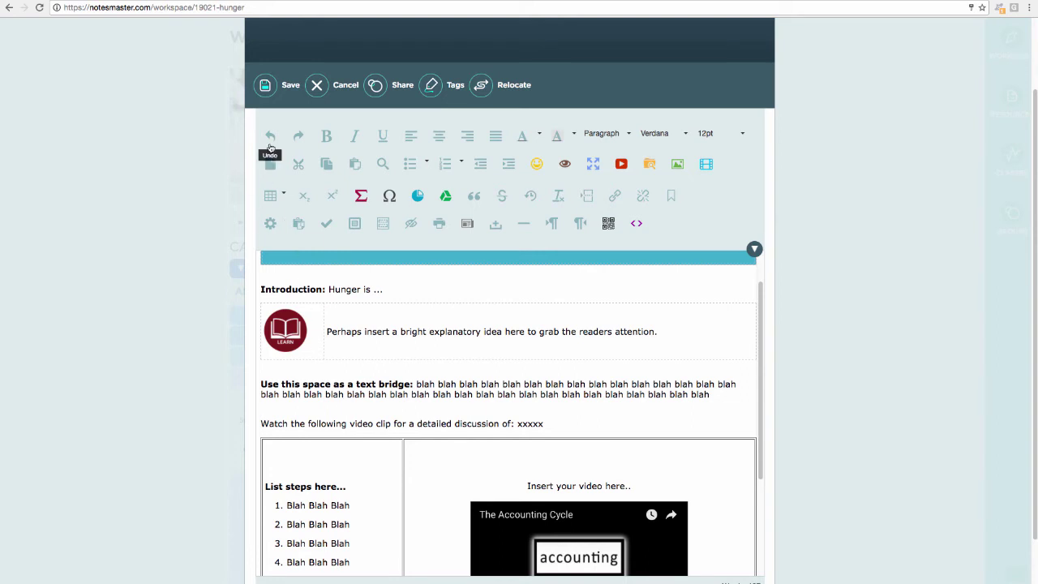
left_click(299, 137)
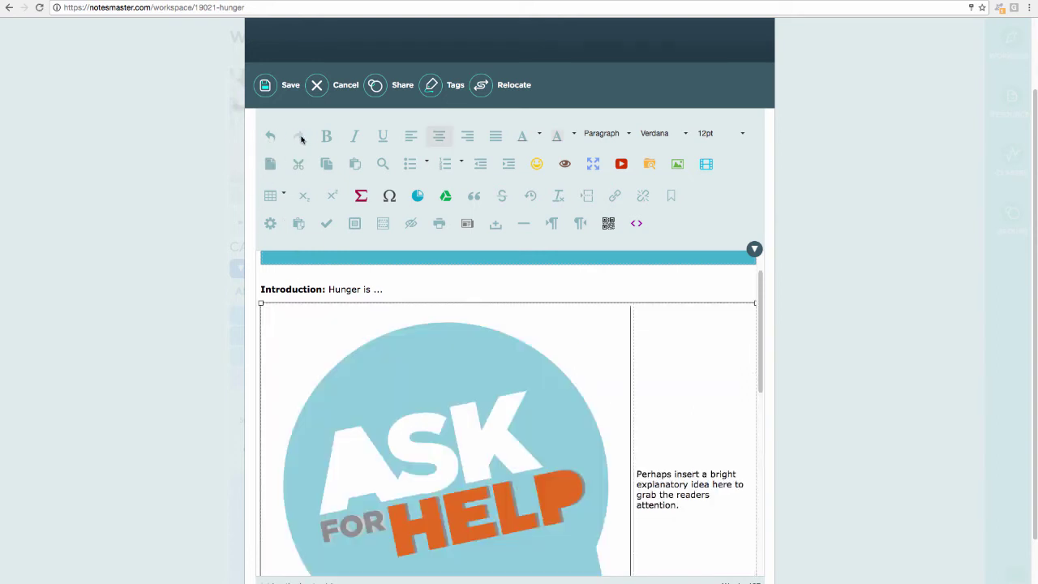
Step: Shrink the large Ask for Help image down to a small thumbnail
left_click(608, 356)
left_click_drag(631, 307, 410, 519)
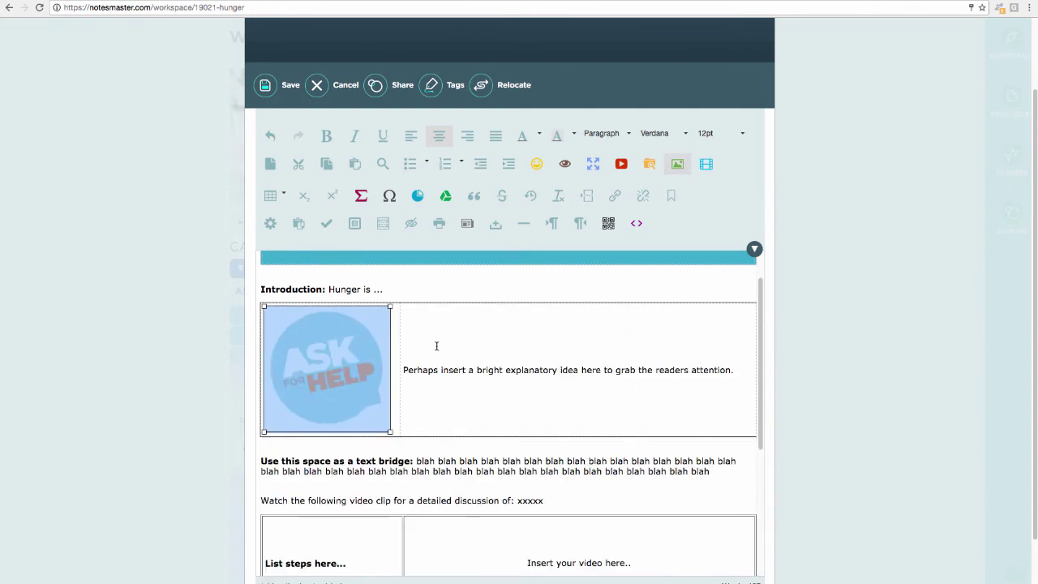
left_click_drag(391, 306, 324, 381)
left_click(368, 411)
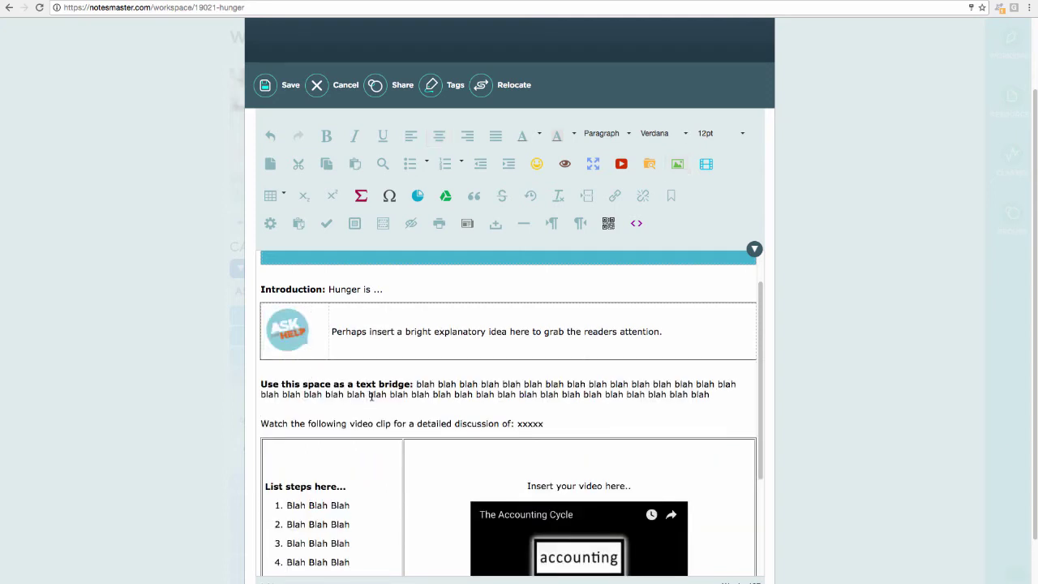
scroll(362, 374, "down", 3)
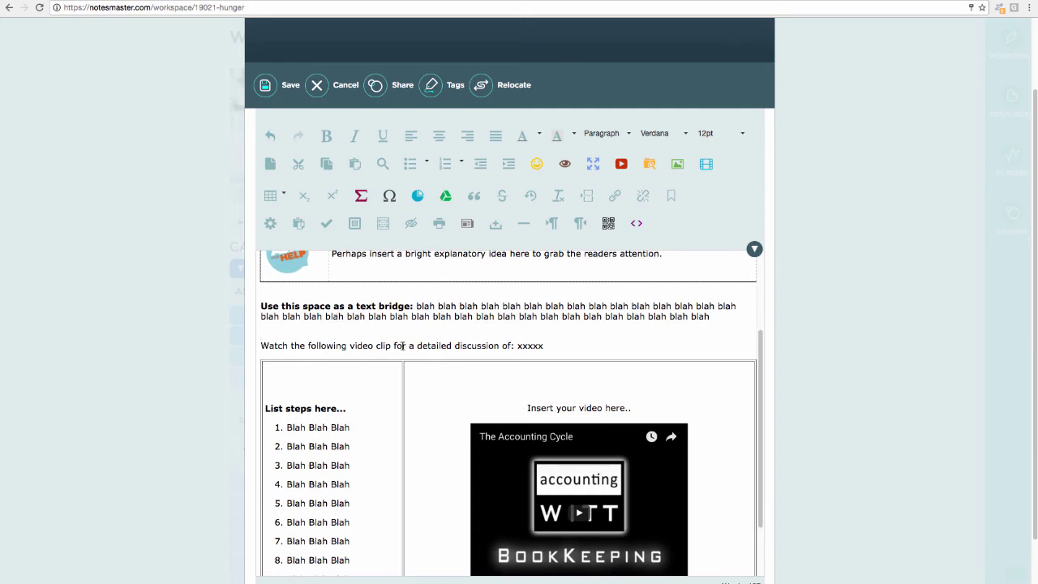
scroll(399, 345, "up", 5)
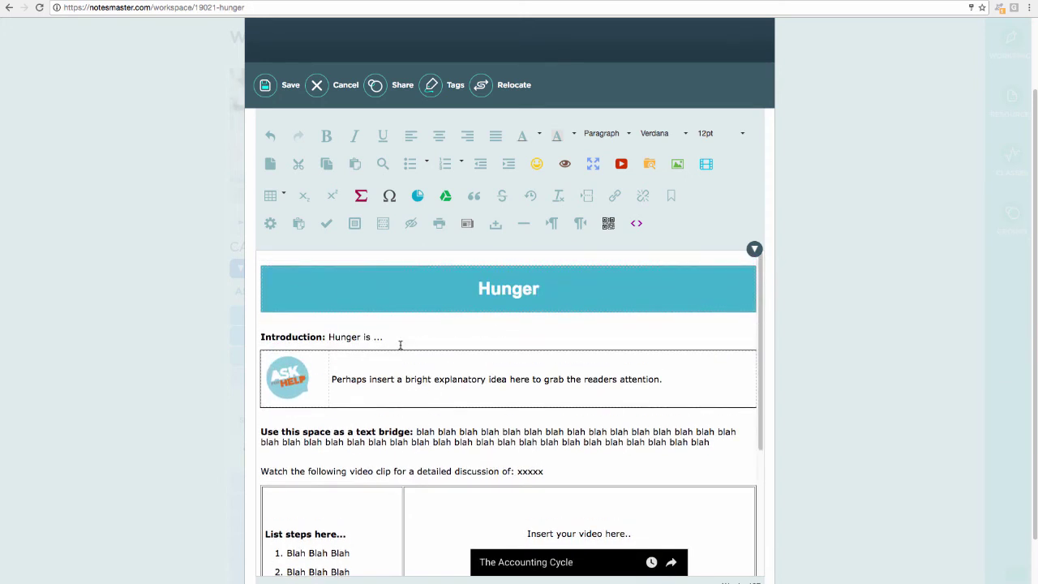
Step: Scroll to the ten numbered steps and select The Accounting Cycle video beside them
scroll(401, 343, "down", 2)
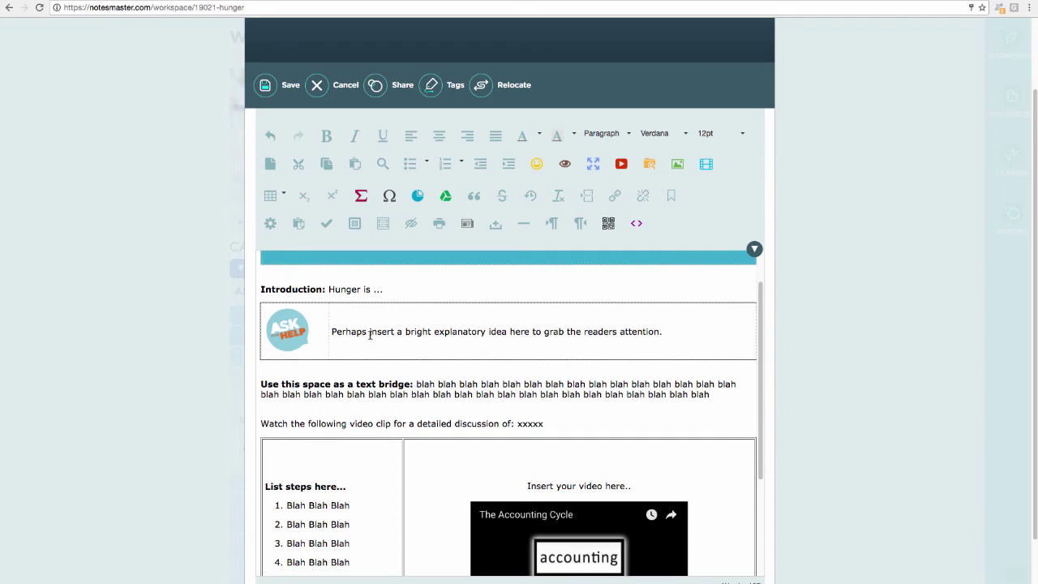
scroll(454, 420, "down", 5)
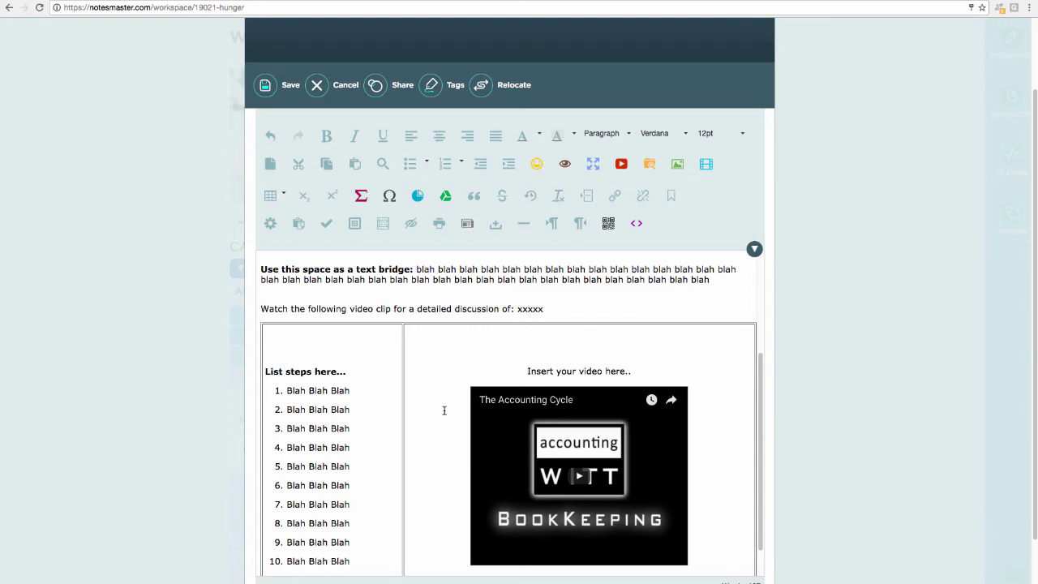
scroll(444, 409, "up", 5)
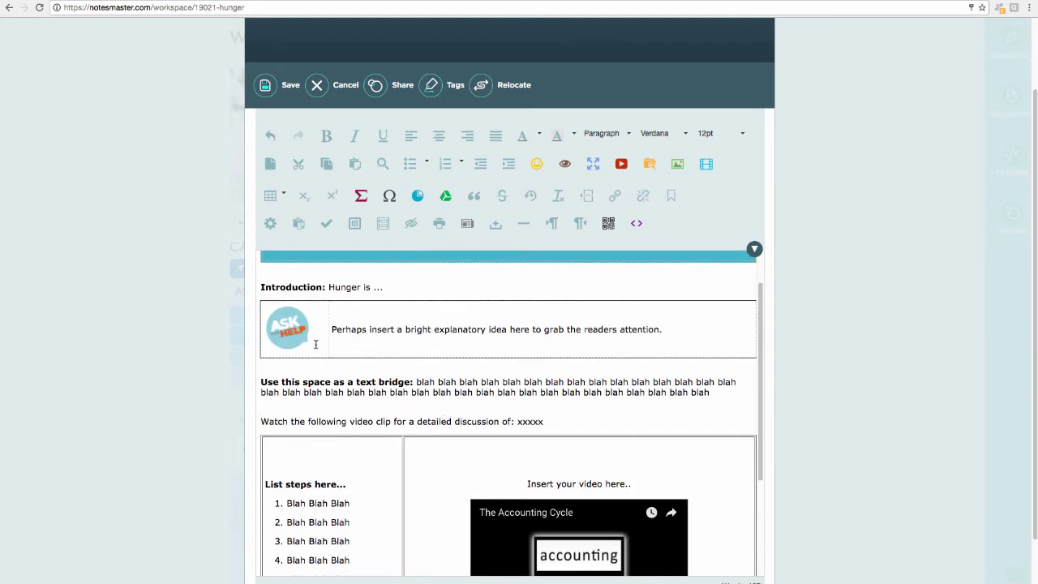
scroll(336, 378, "down", 5)
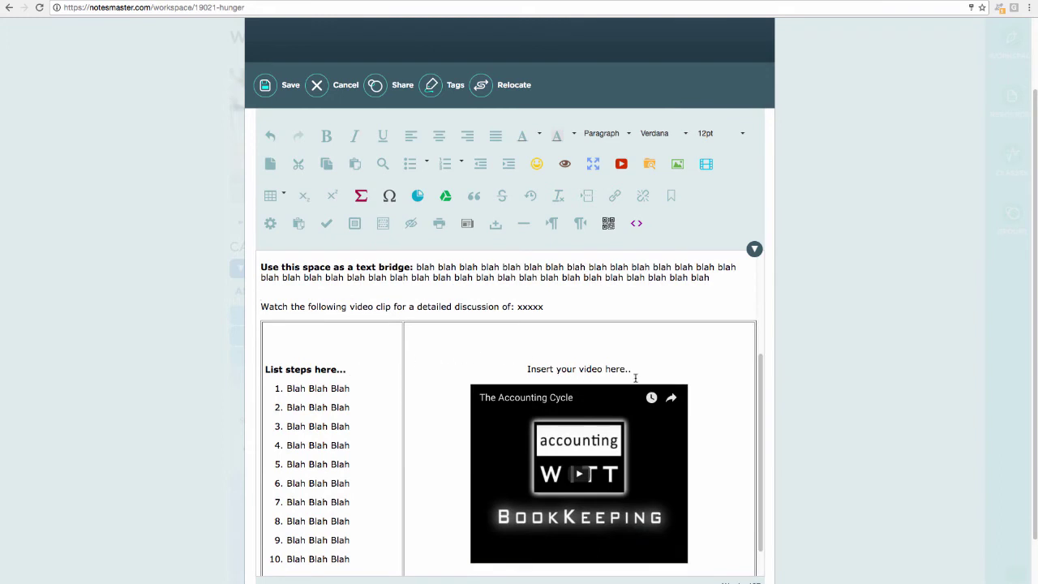
left_click(521, 440)
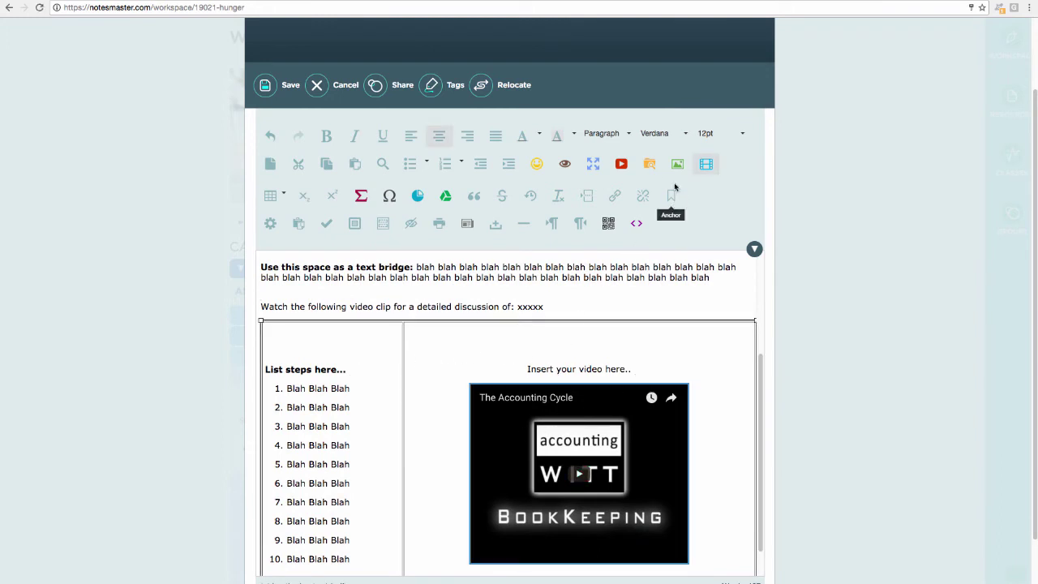
Step: Search YouTube for 'What is hunger', preview the 'What is Hunger?' video, and insert it
left_click(621, 165)
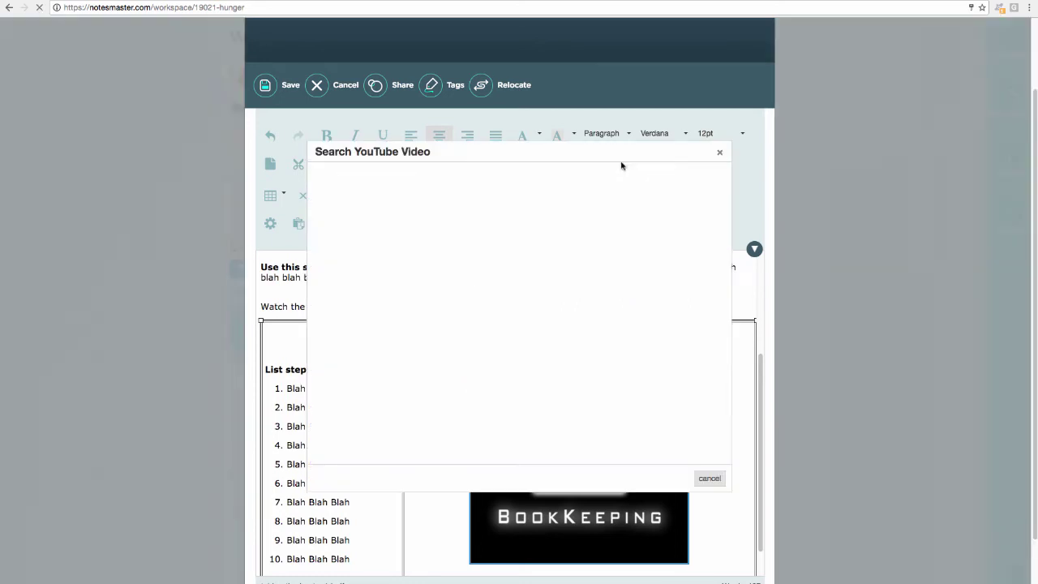
left_click(494, 180)
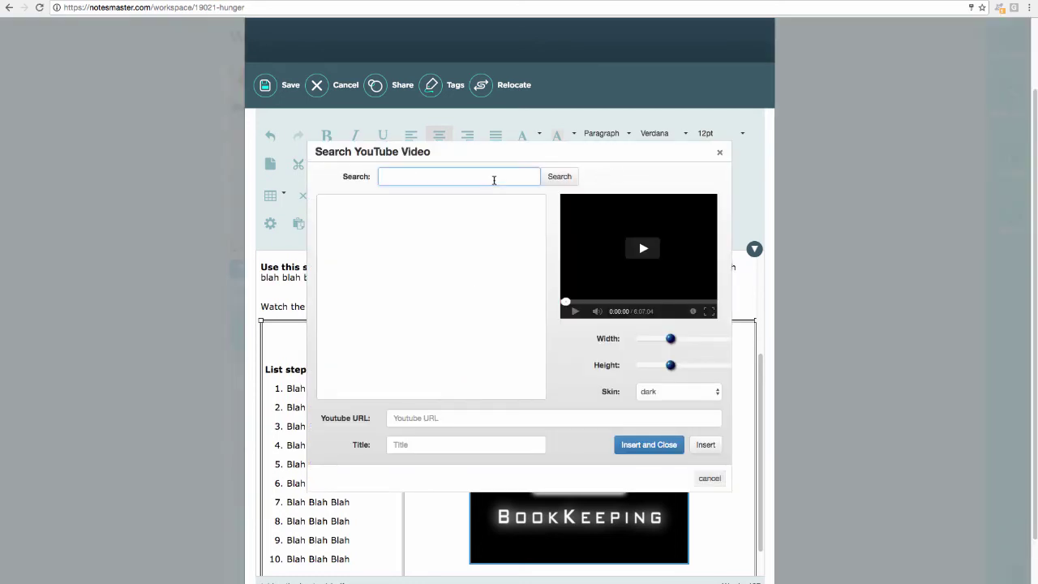
type("What i")
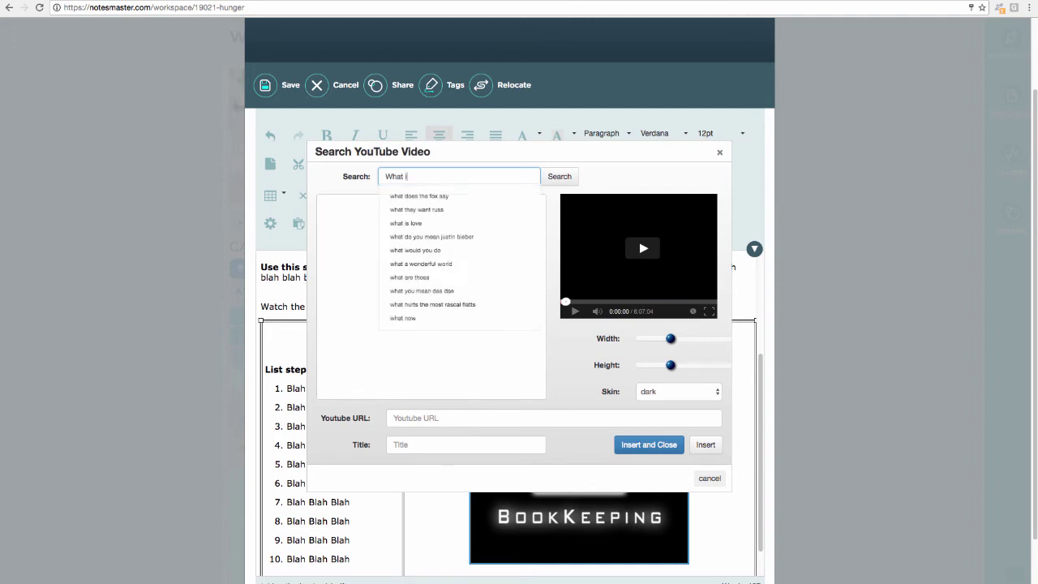
type("s hunger")
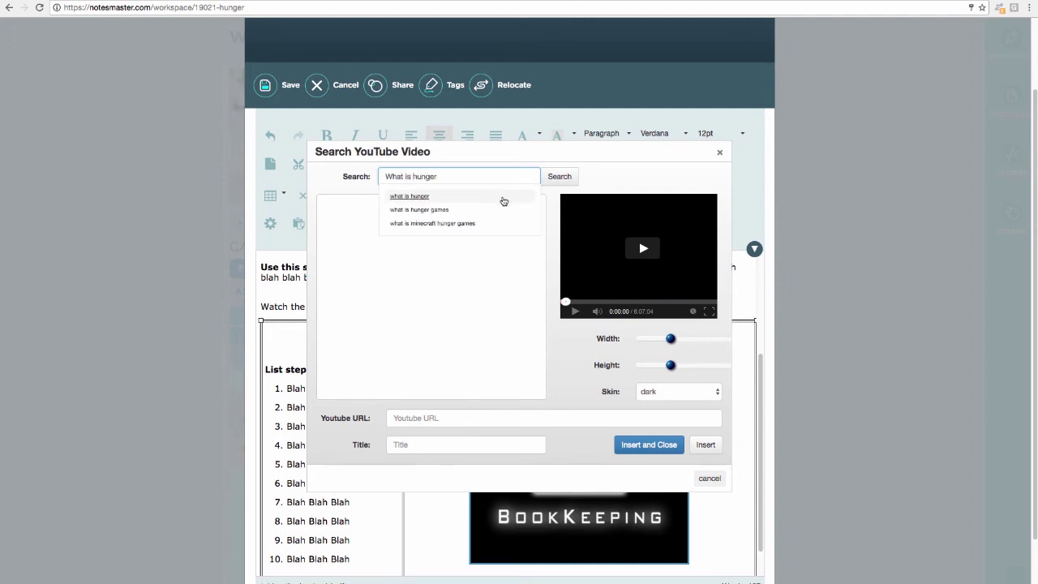
left_click(556, 182)
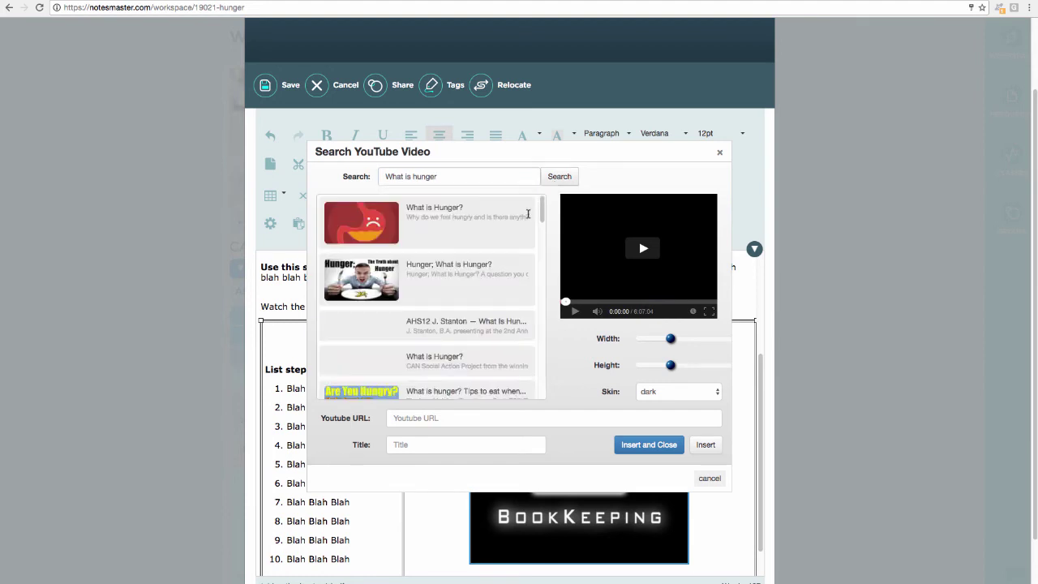
left_click(448, 214)
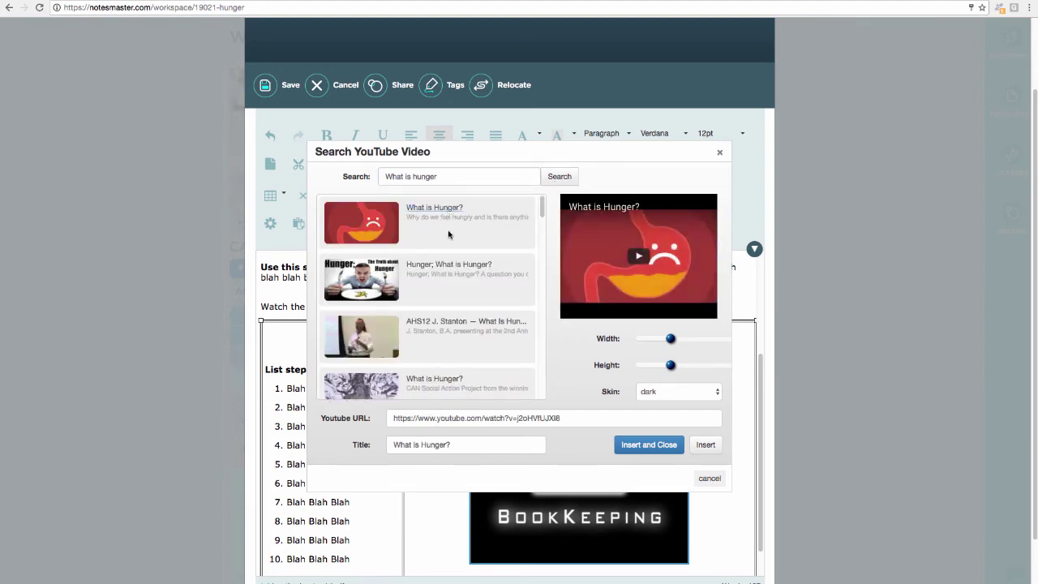
left_click(641, 255)
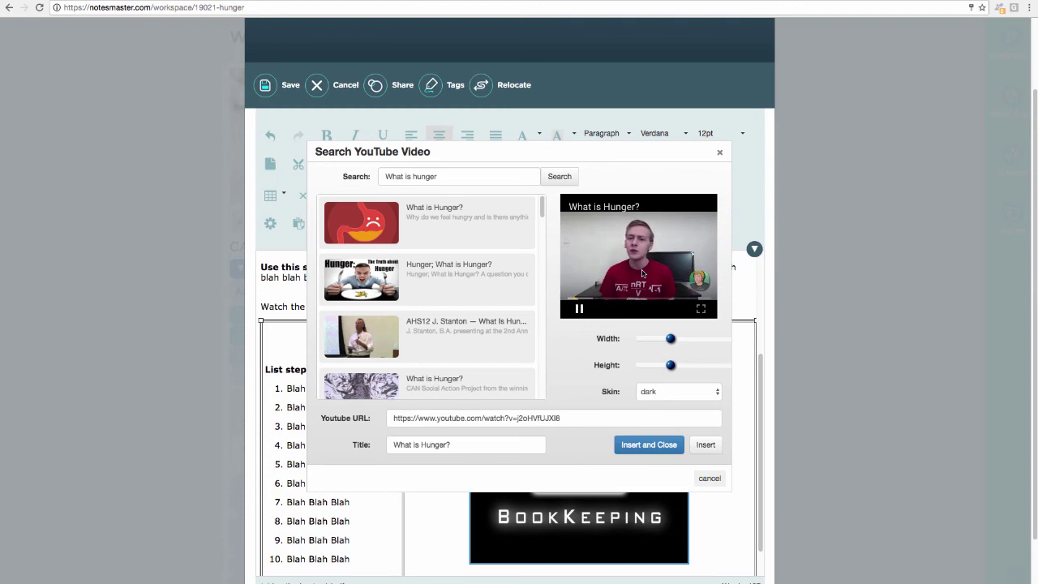
left_click(577, 310)
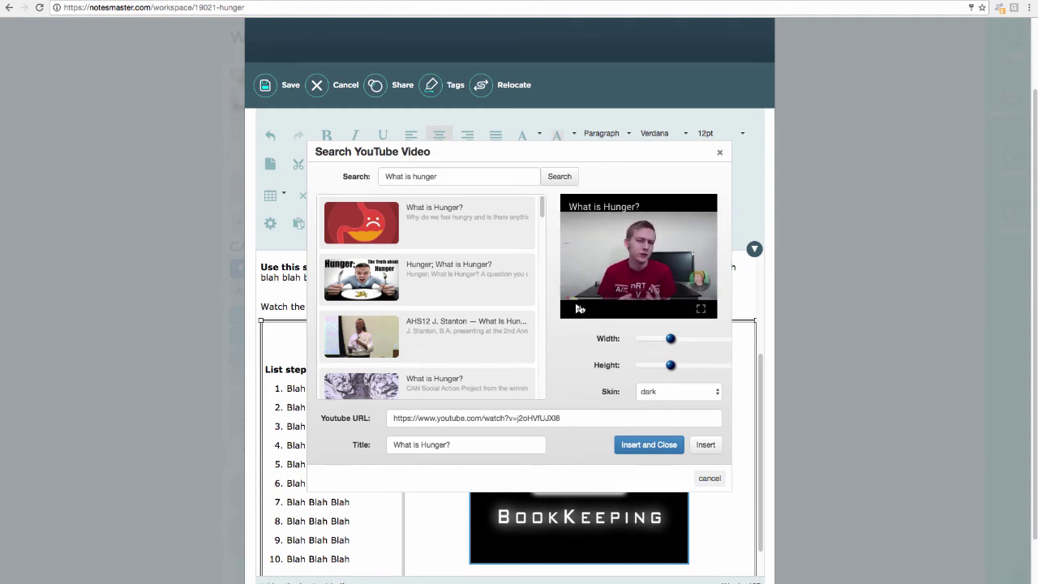
left_click(630, 447)
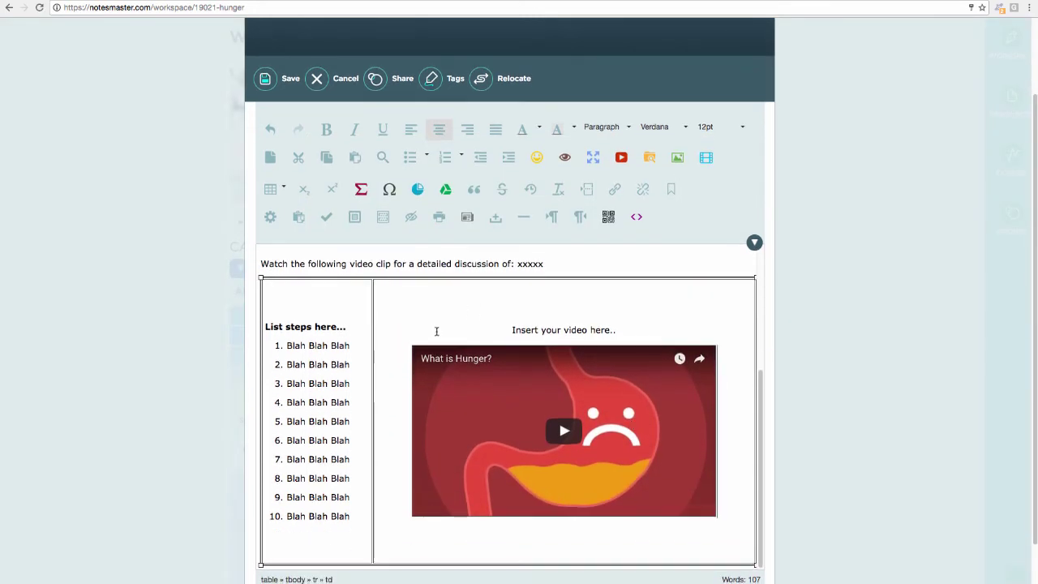
scroll(408, 384, "down", 3)
Step: Save the note, then close the editor, confirming Close Editor in the warning
left_click(563, 551)
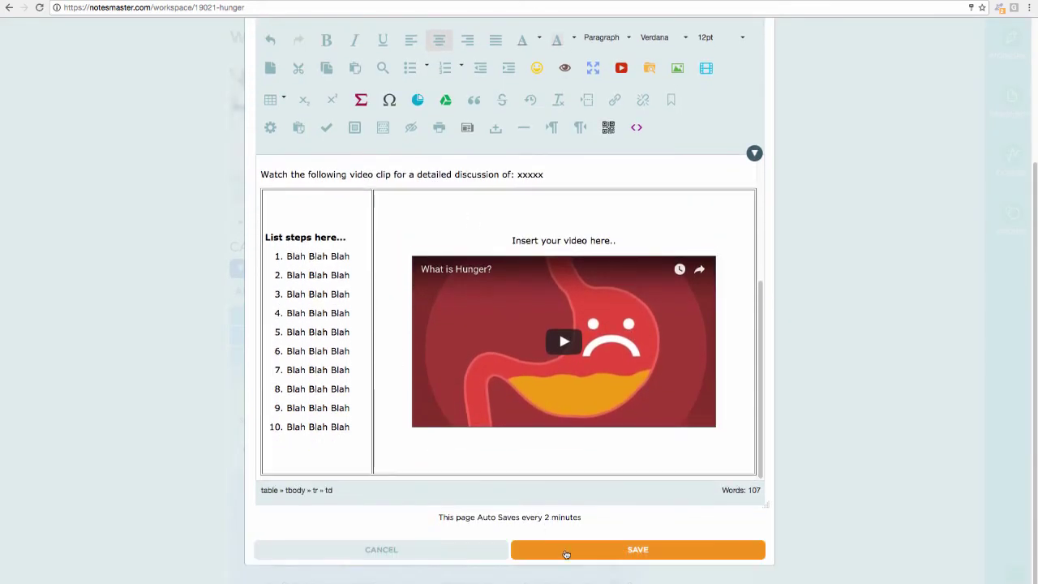
scroll(902, 418, "up", 5)
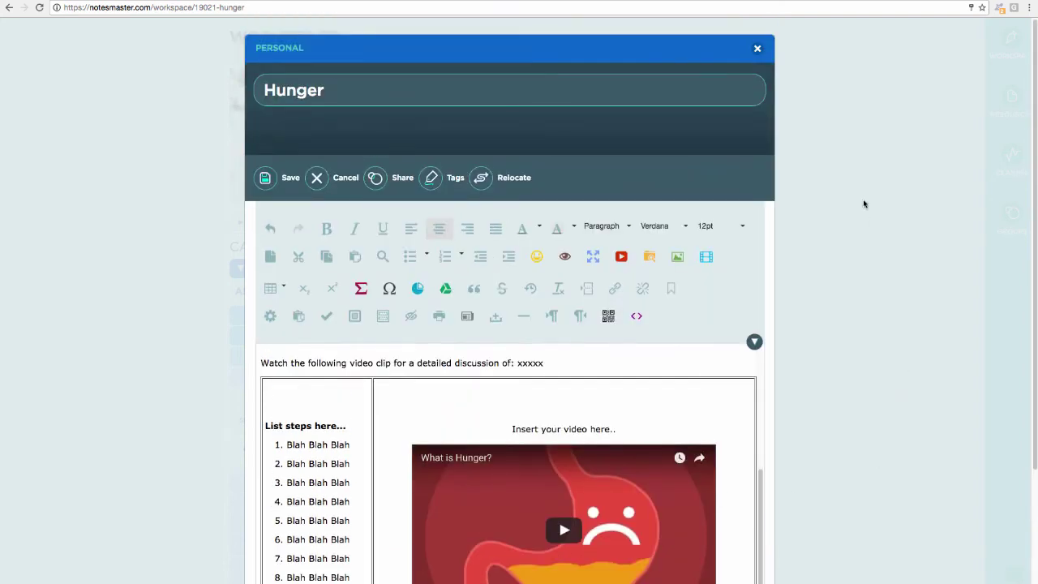
left_click(757, 49)
left_click(492, 139)
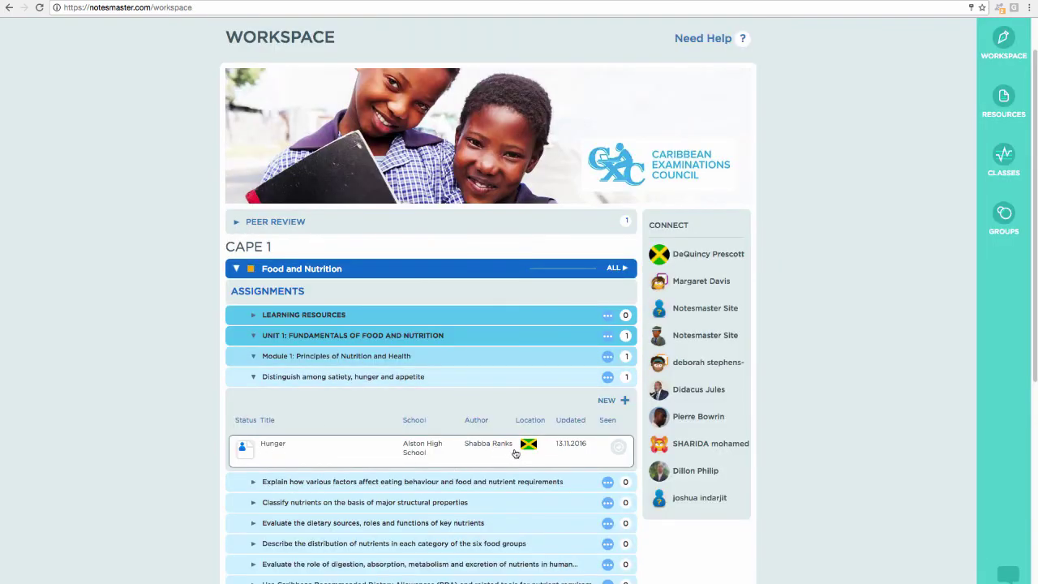
Step: Open the Hunger note and review its content and the educator comments
left_click(329, 461)
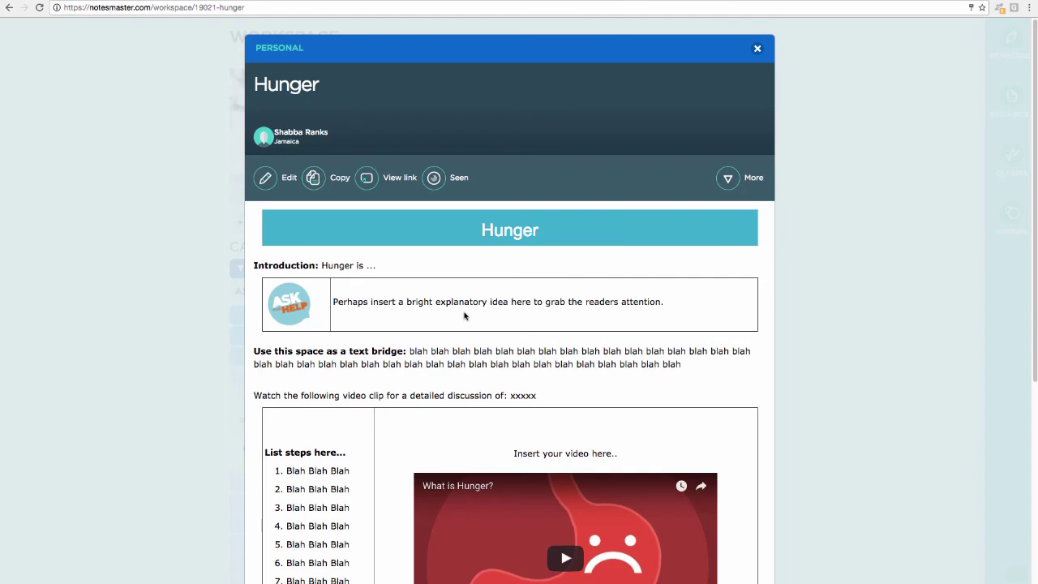
scroll(470, 318, "down", 3)
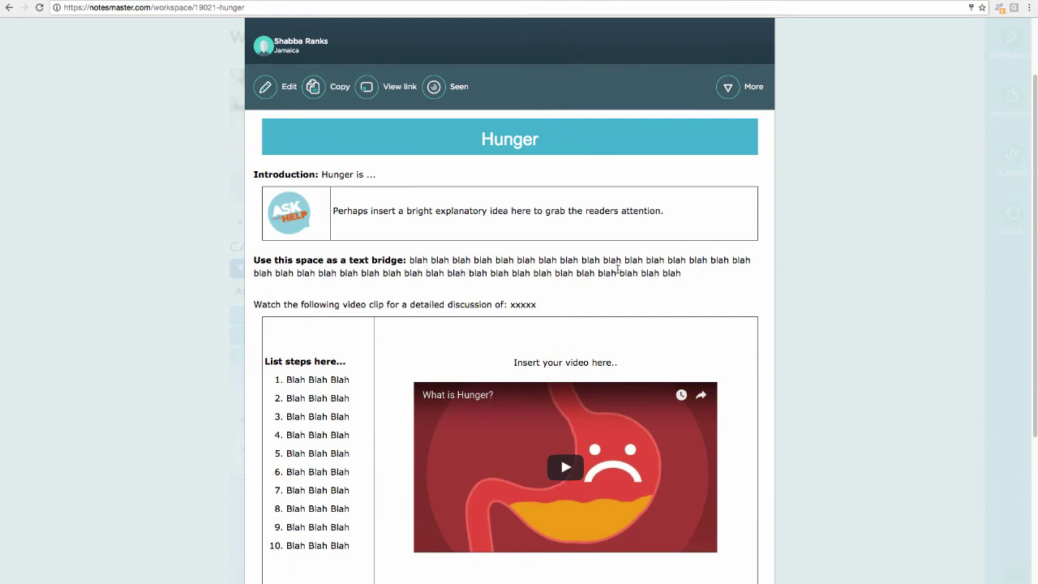
scroll(351, 344, "down", 3)
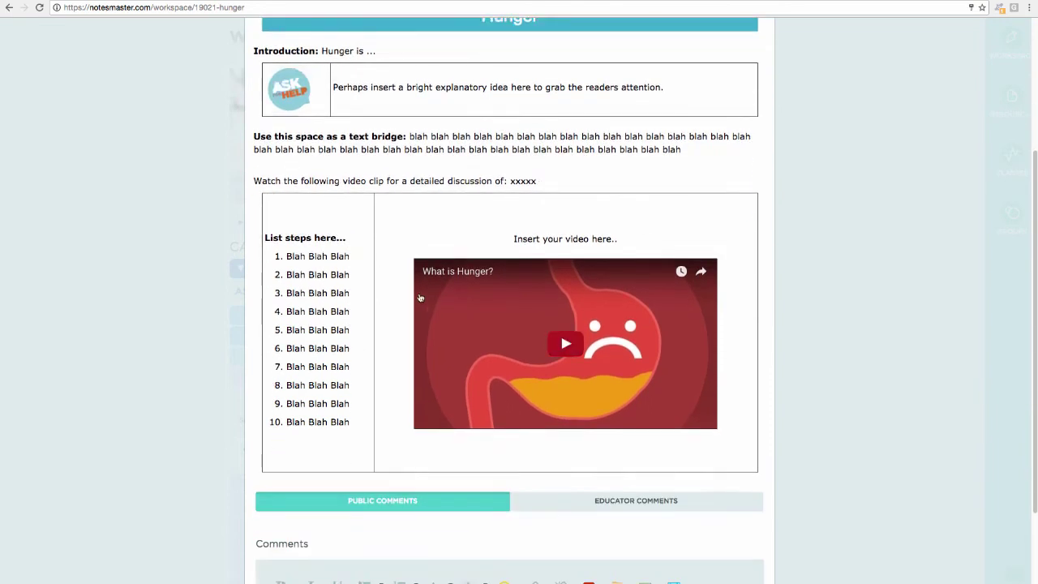
scroll(684, 362, "down", 3)
left_click(688, 367)
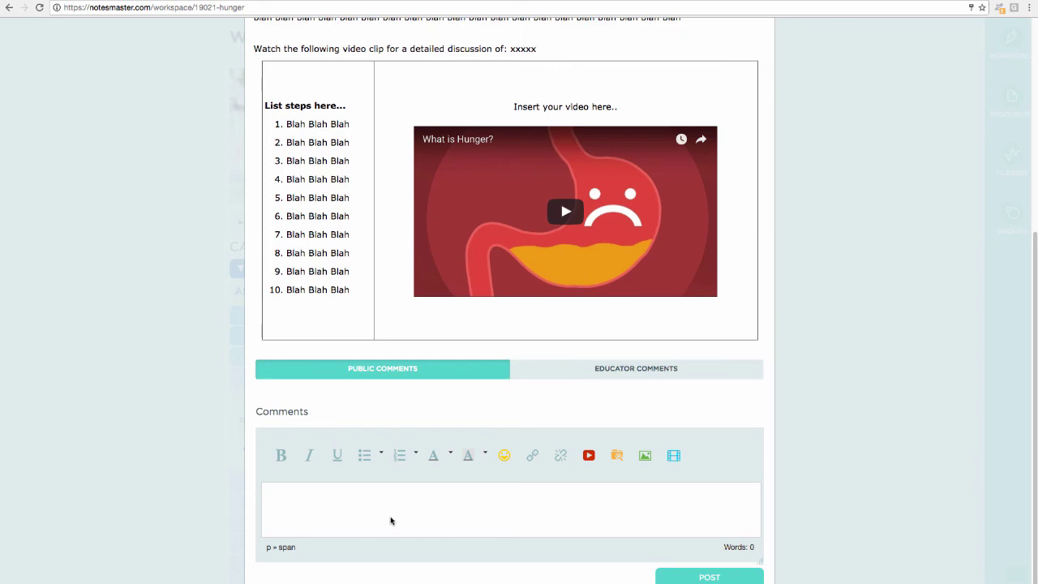
scroll(395, 514, "up", 5)
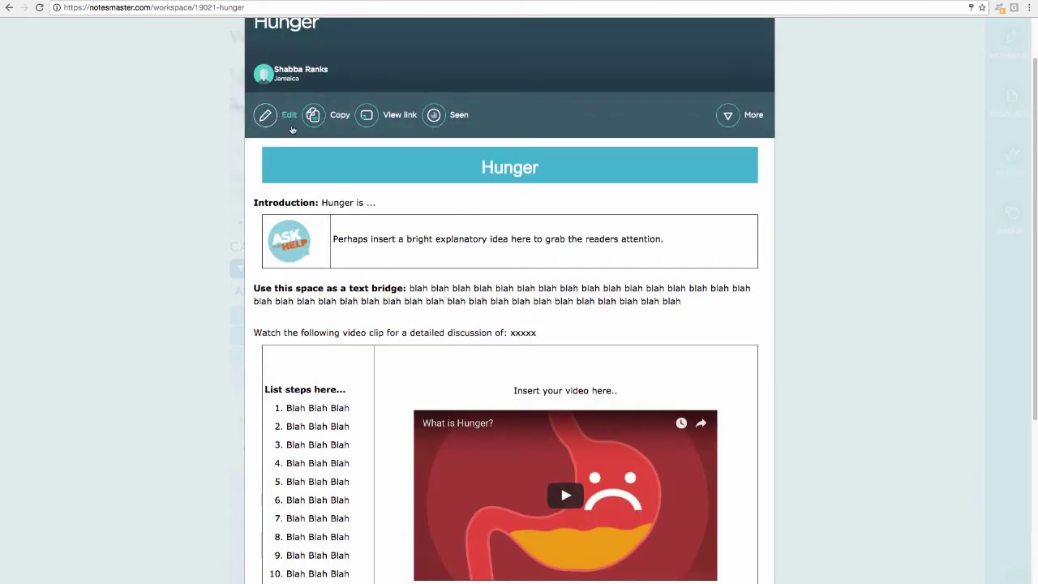
Step: Open the note for editing and expand all rows of the editor toolbar
left_click(280, 118)
scroll(581, 349, "down", 5)
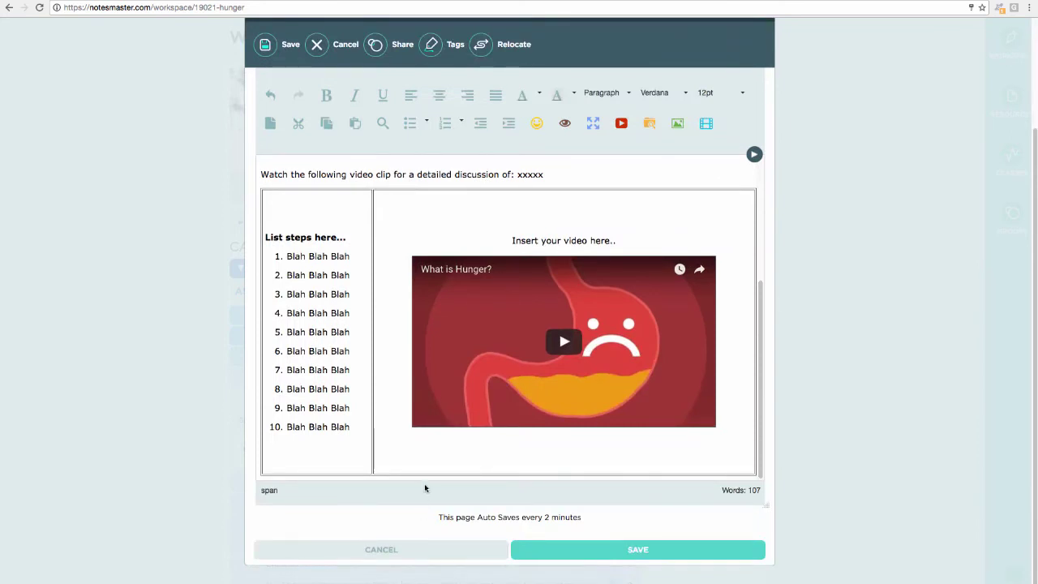
scroll(554, 366, "up", 4)
left_click(753, 154)
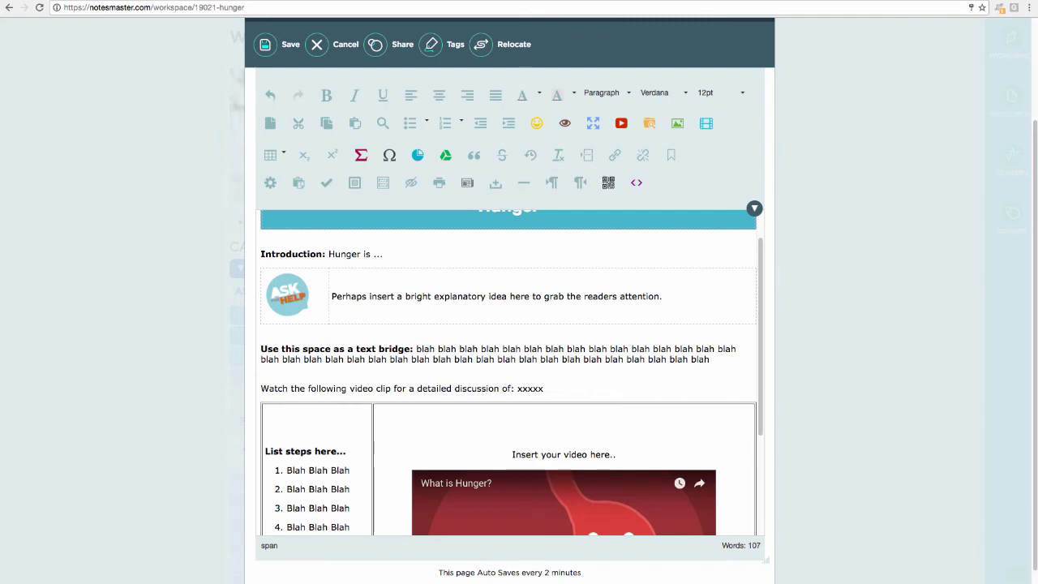
Step: Search 'hunger in the world' in a new tab and copy the WFP Hunger Statistics page address
key("ctrl+t")
type("hunger in the world")
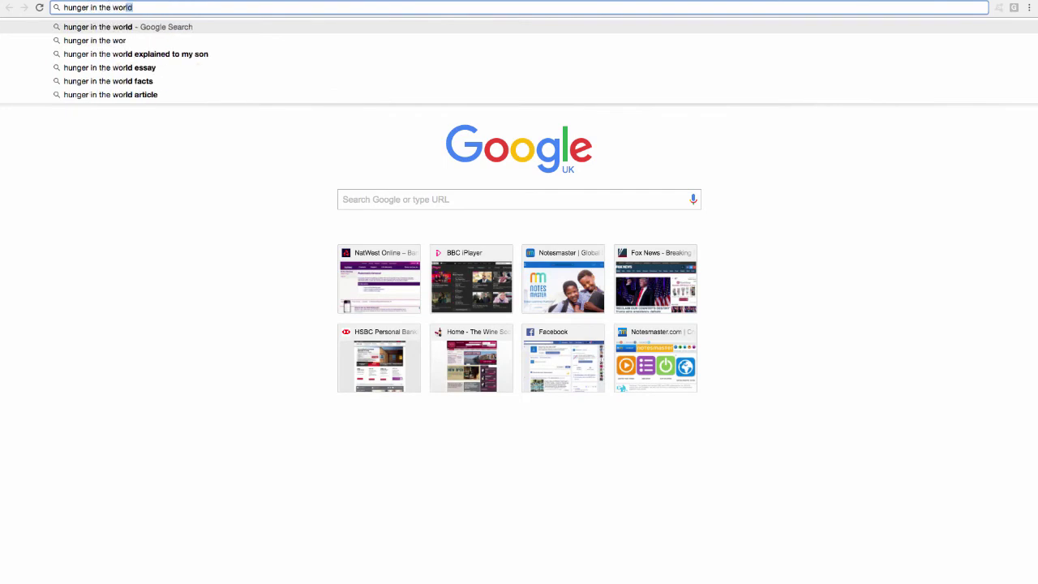
key("Return")
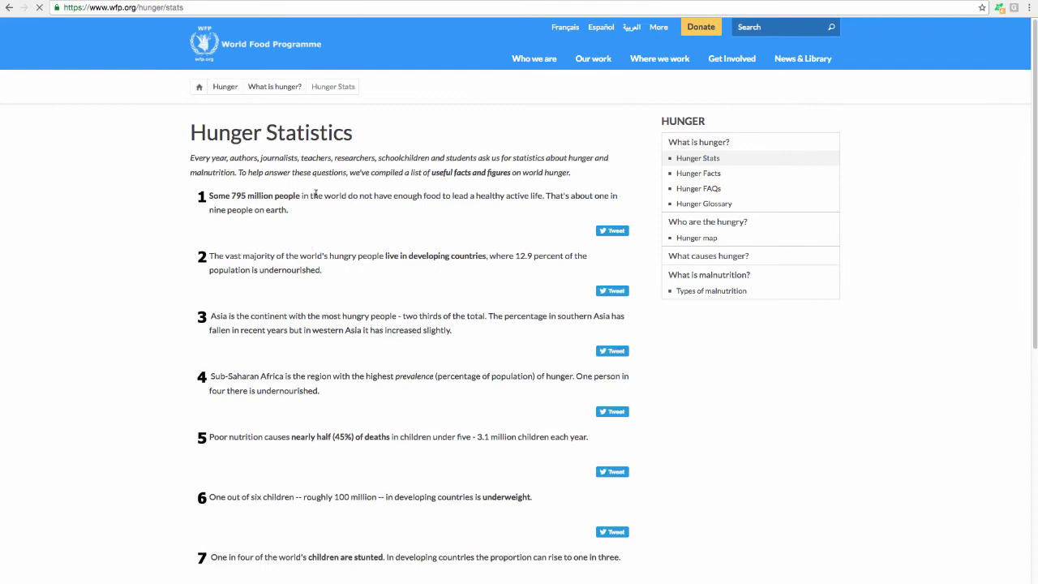
left_click(287, 7)
right_click(287, 7)
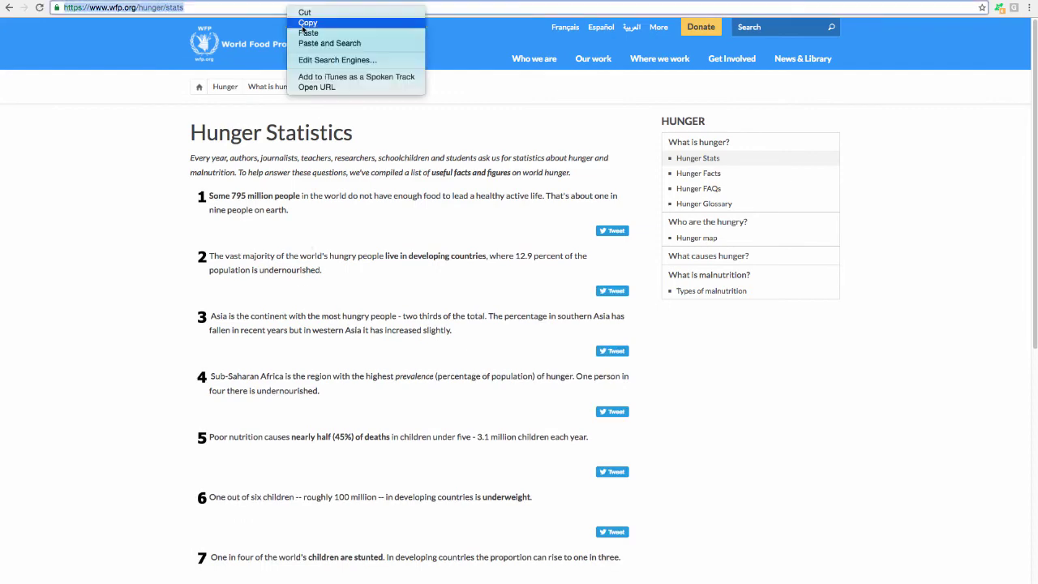
left_click(306, 25)
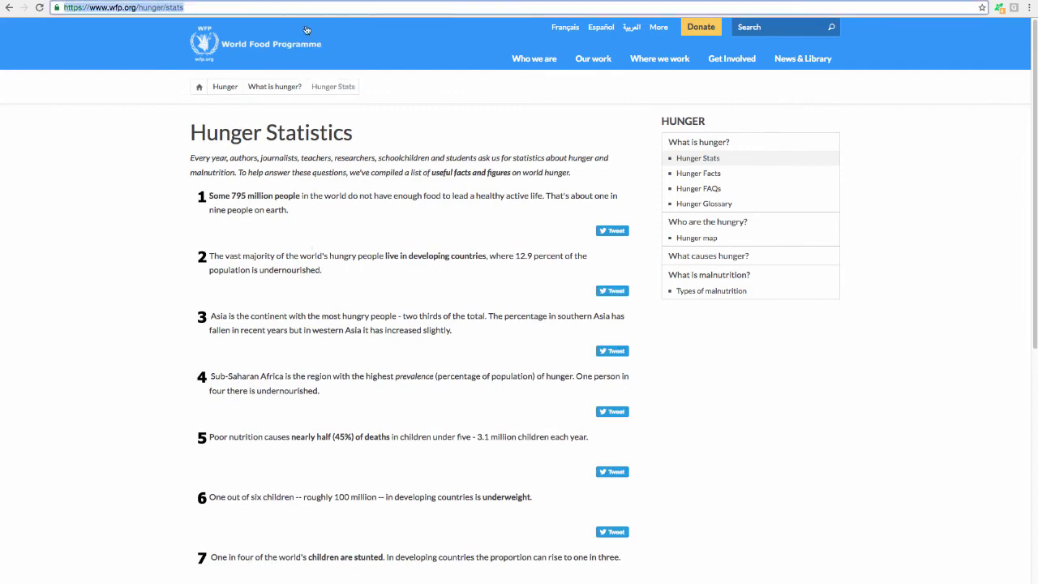
key("ctrl+Tab")
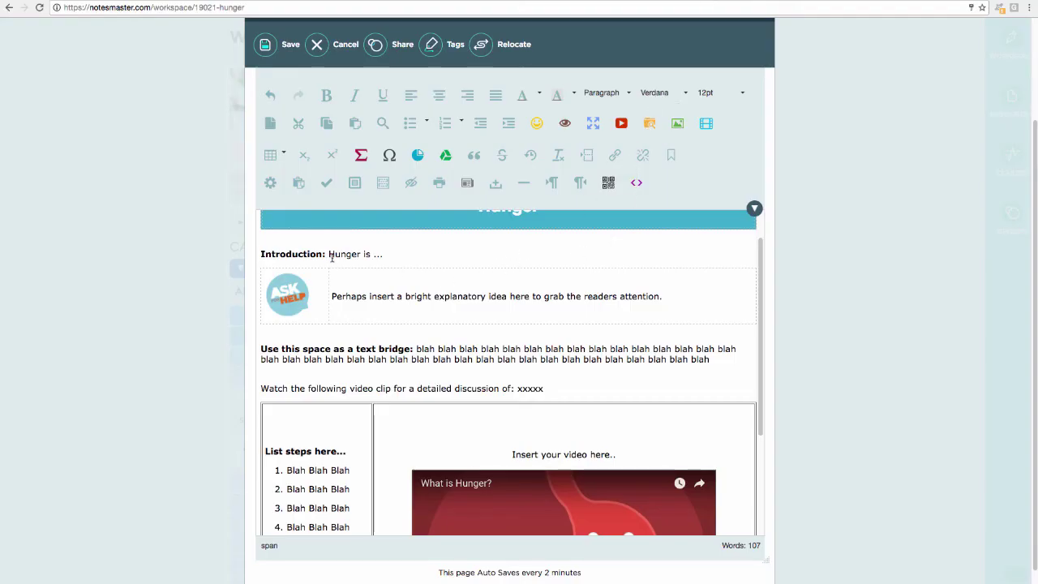
Step: Link the introduction's word 'Hunger' to the copied WFP statistics URL, opening in a New window
left_click_drag(329, 254, 359, 256)
scroll(487, 243, "down", 1)
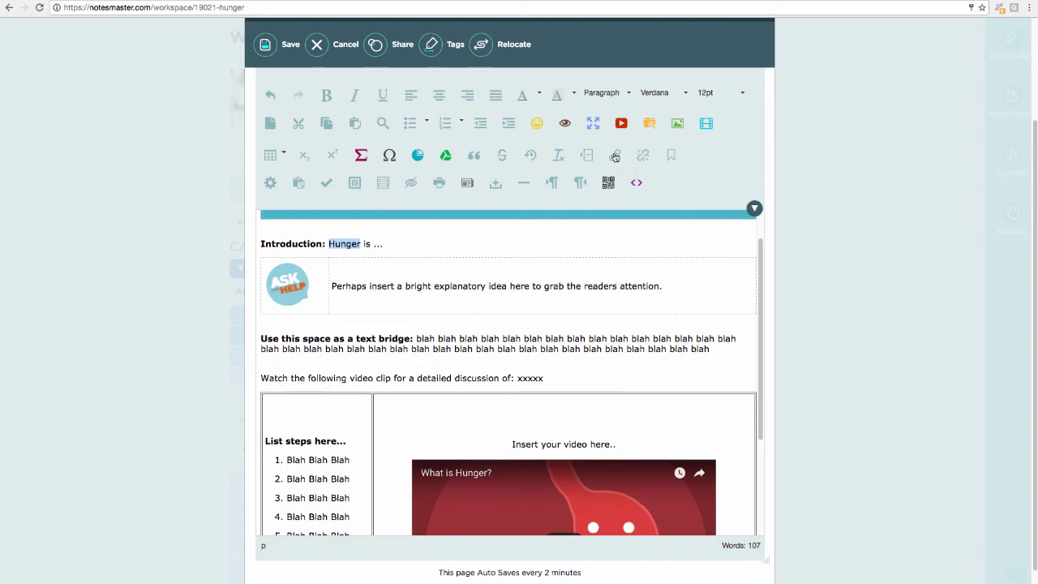
left_click(615, 157)
right_click(535, 291)
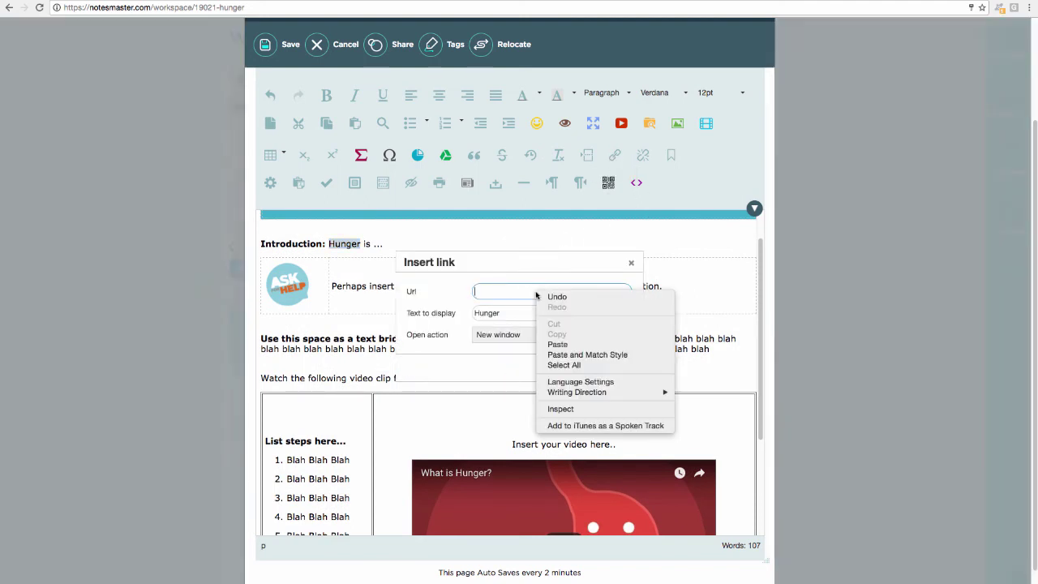
left_click(556, 345)
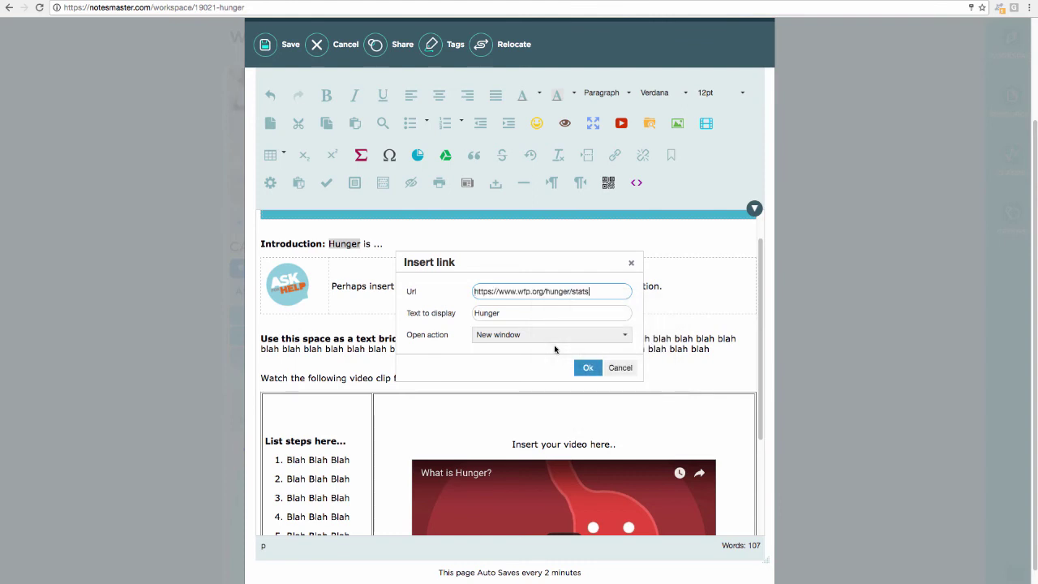
left_click(561, 339)
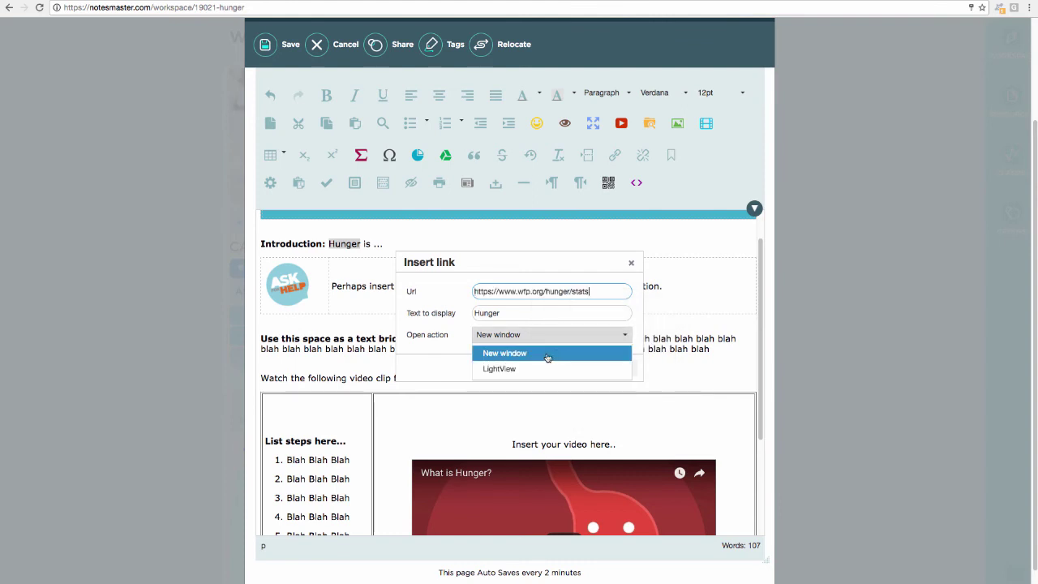
left_click(532, 355)
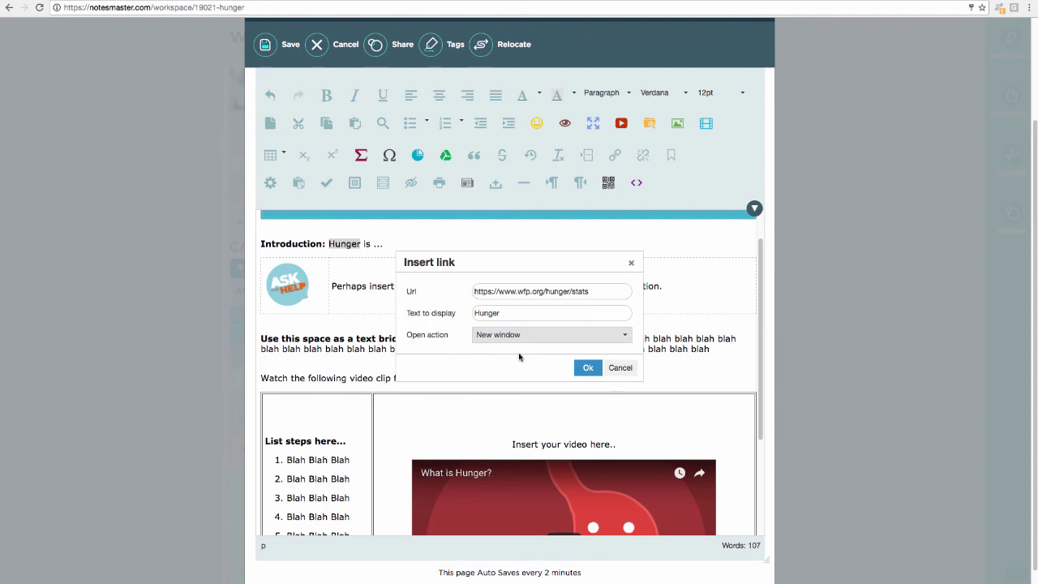
left_click(587, 367)
left_click(437, 241)
left_click(349, 245)
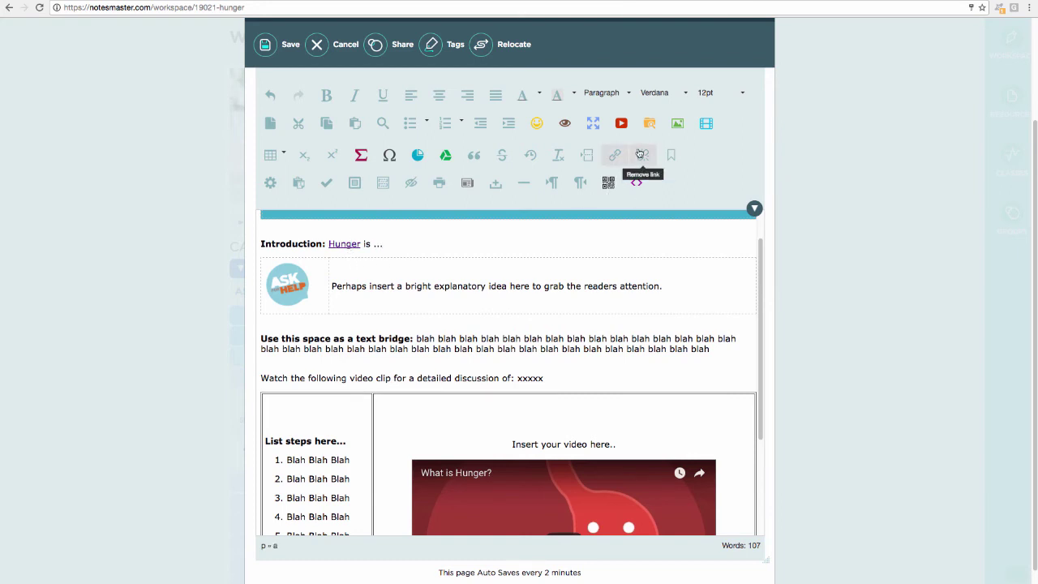
left_click(478, 243)
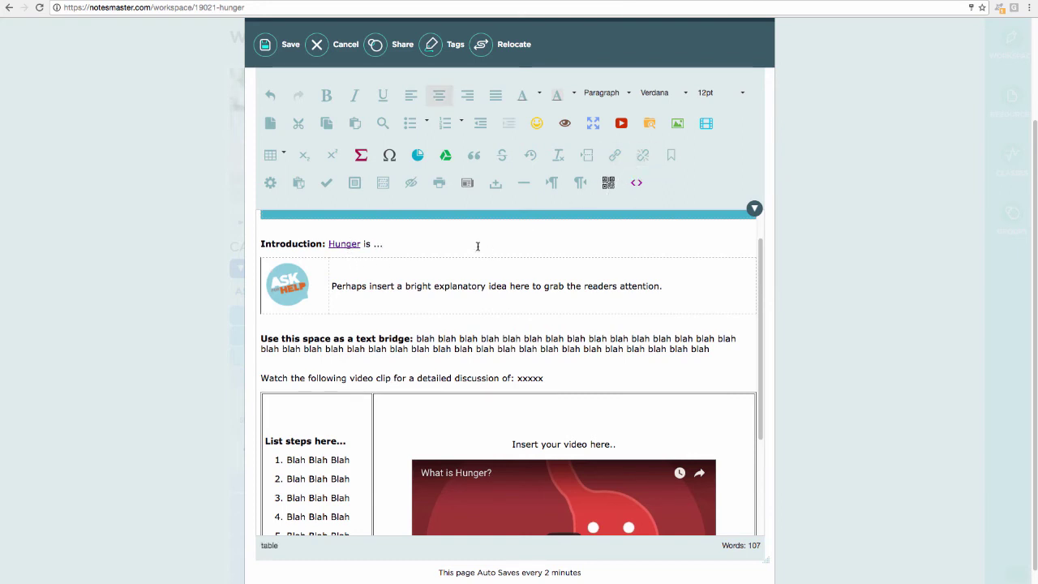
Step: Save the note and share it with the CXC Content Program group
left_click(291, 47)
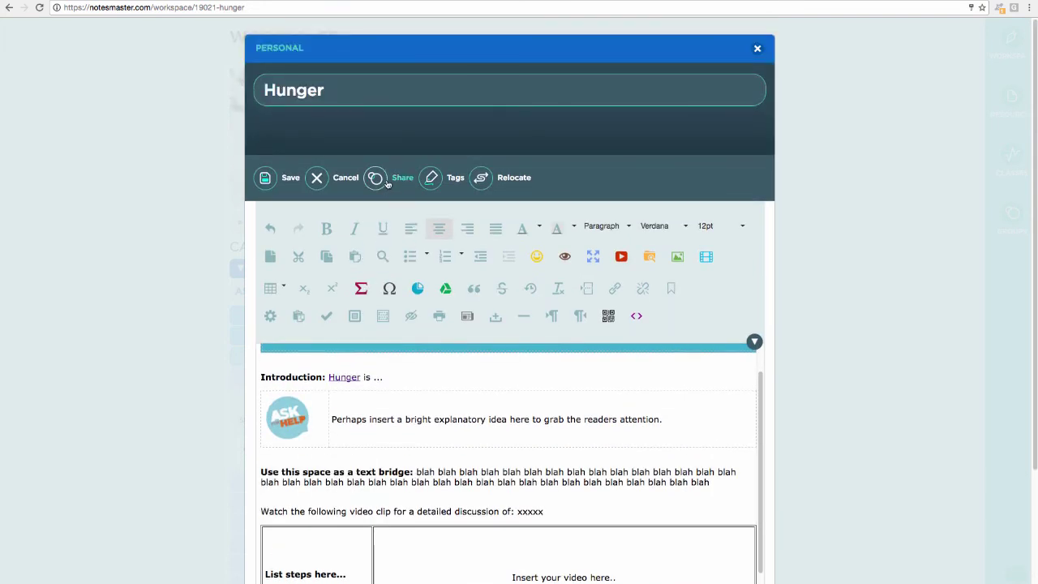
left_click(387, 184)
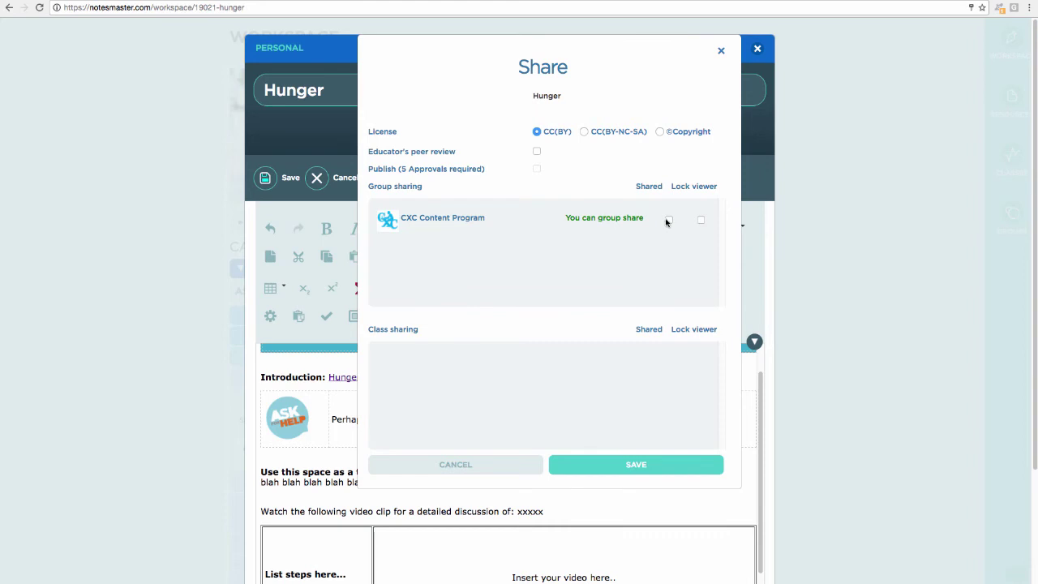
left_click(668, 220)
left_click(637, 464)
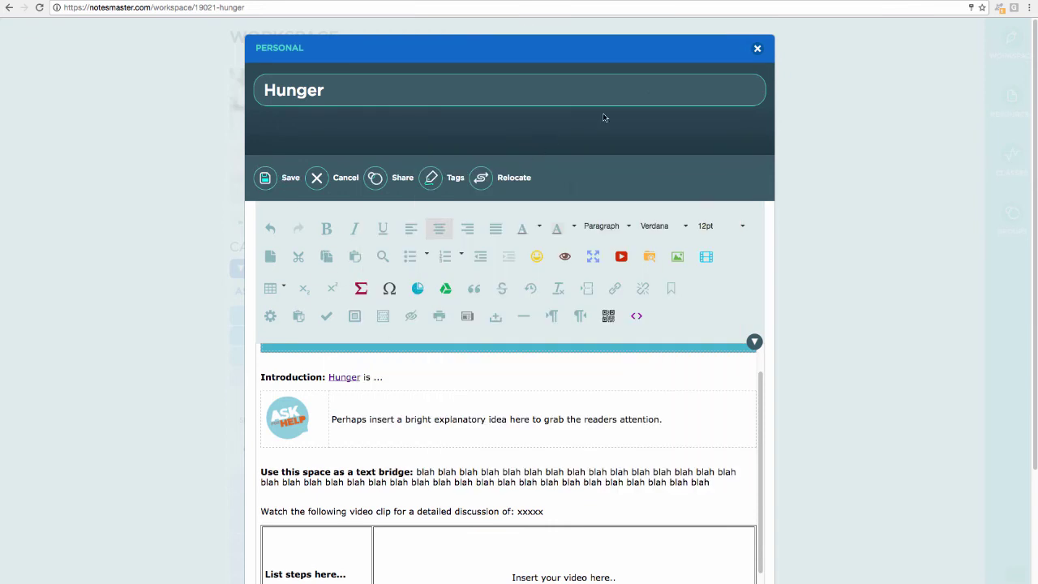
Step: Close the note editor and open the Hunger note from the workspace
left_click(757, 48)
left_click(483, 136)
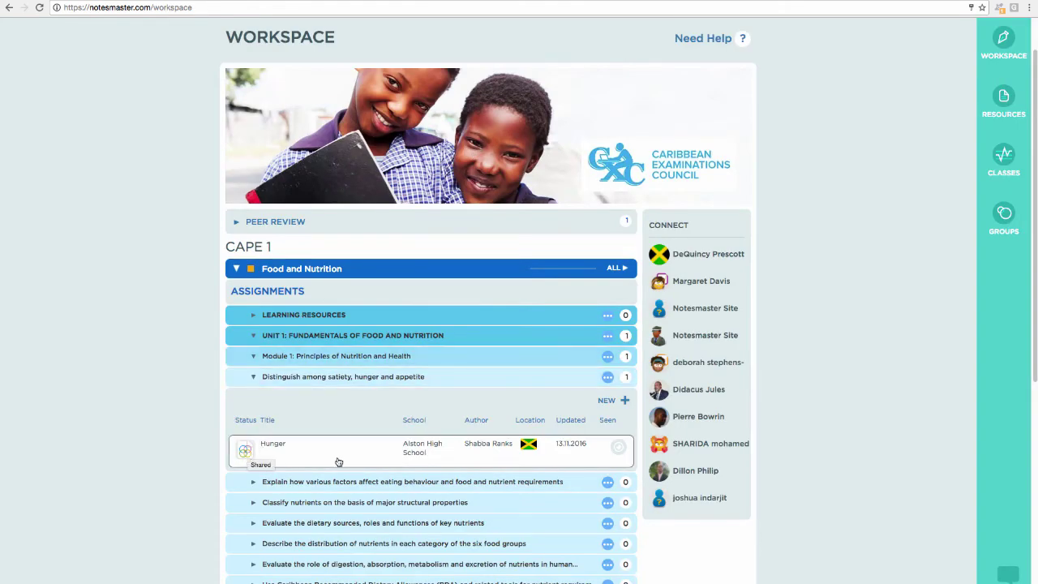
left_click(371, 466)
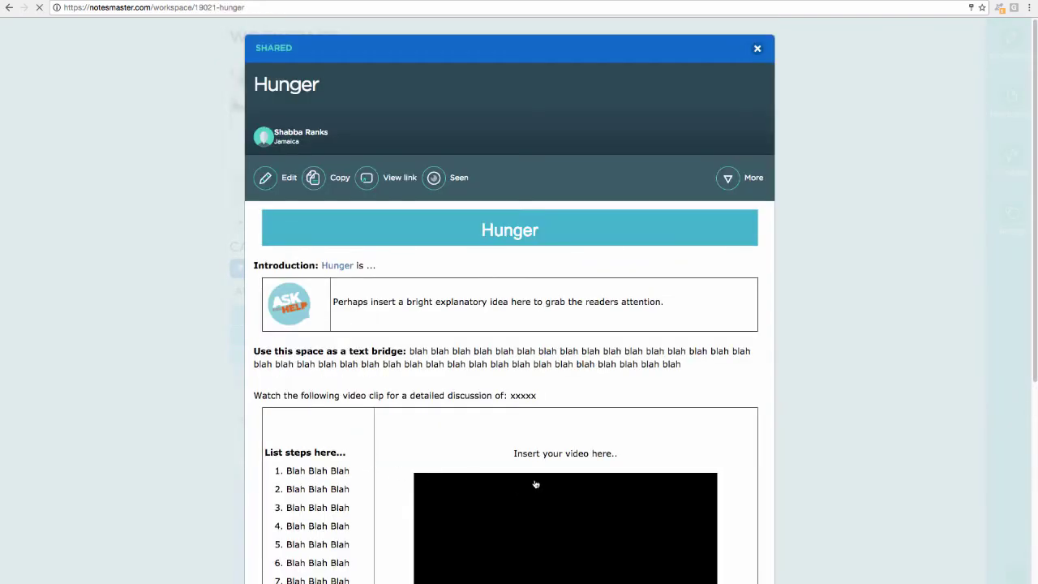
Step: Follow the note's Hunger link to confirm it opens WFP's Hunger Statistics page, then close the note
scroll(746, 411, "down", 1)
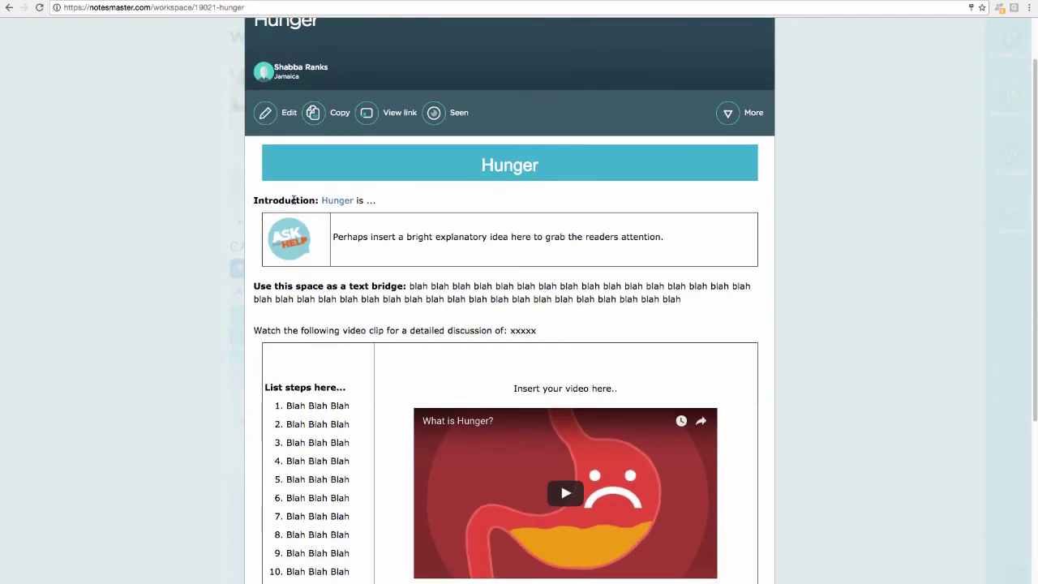
left_click(338, 201)
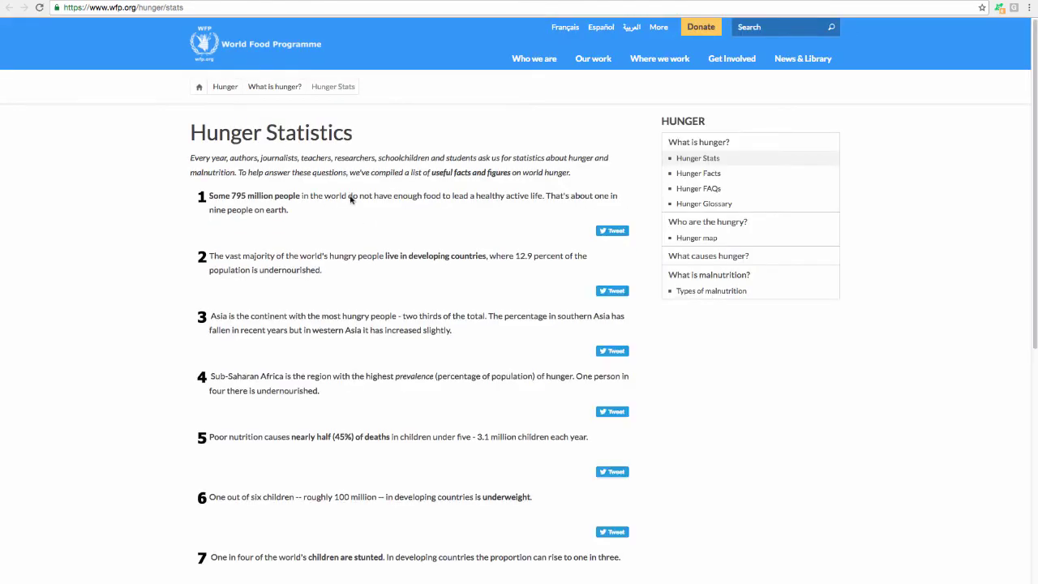
key("ctrl+w")
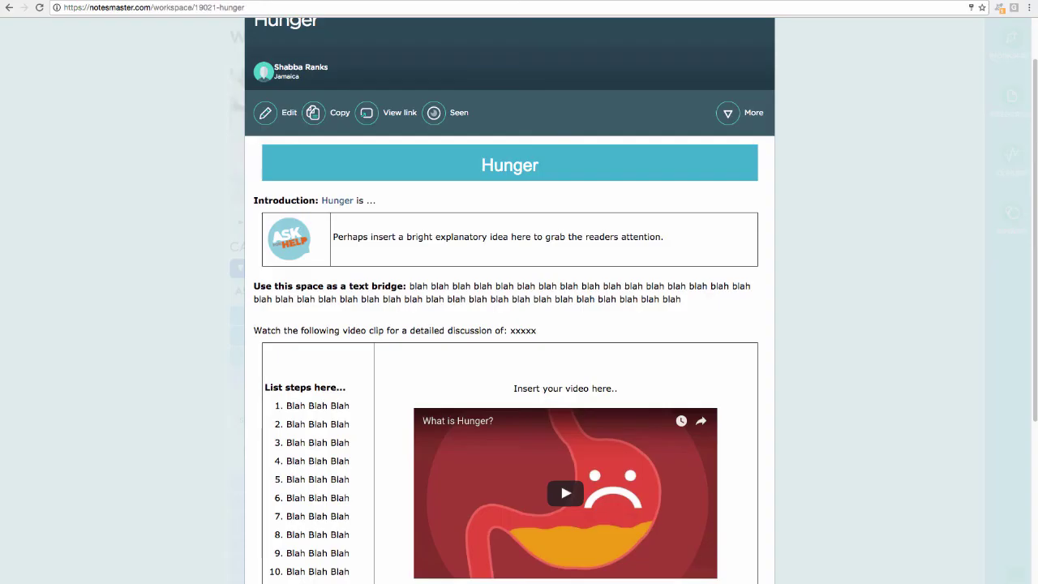
key("ctrl+Tab")
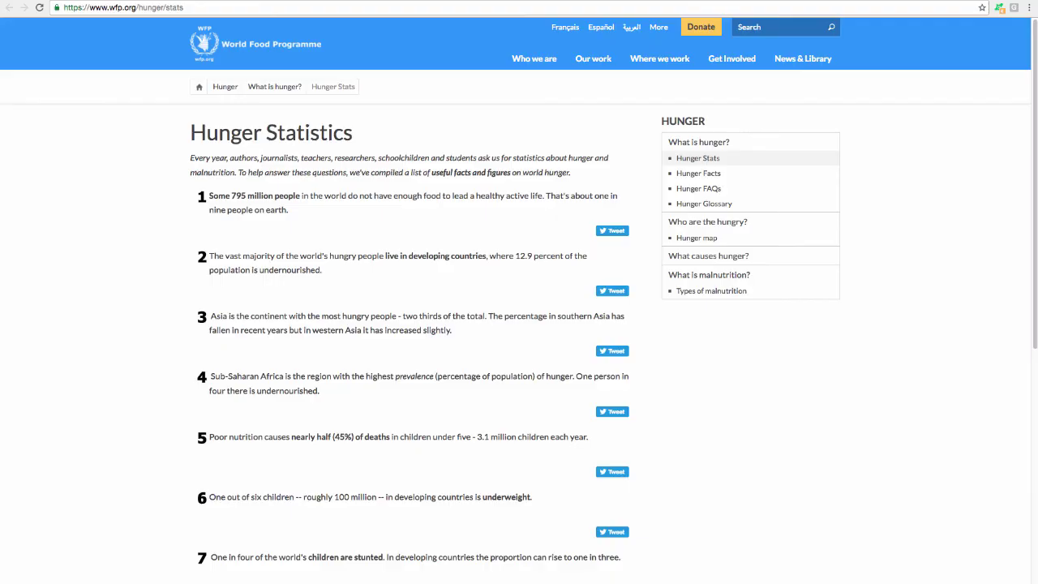
key("ctrl+w")
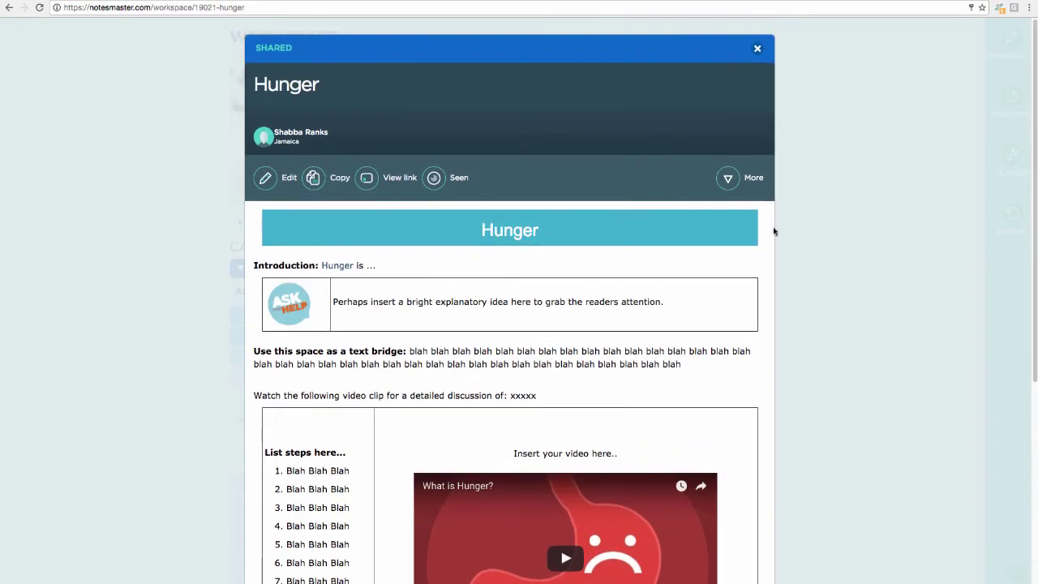
left_click(825, 214)
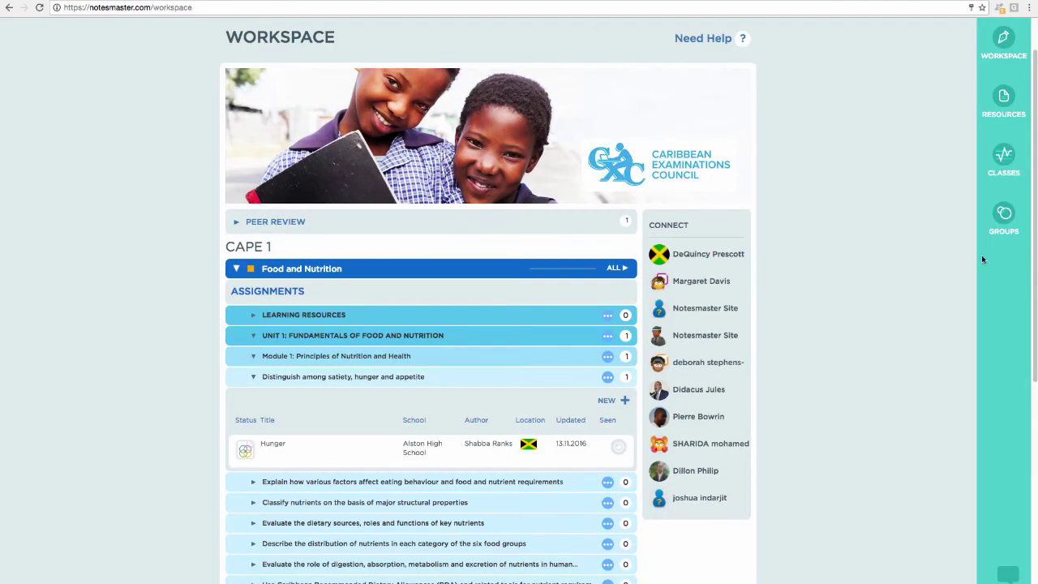
Step: In the CXC Content Program group's Shared Resources, expand Food and Nutrition > Unit 1 > Module 1 > the satiety, hunger and appetite topic
left_click(1008, 216)
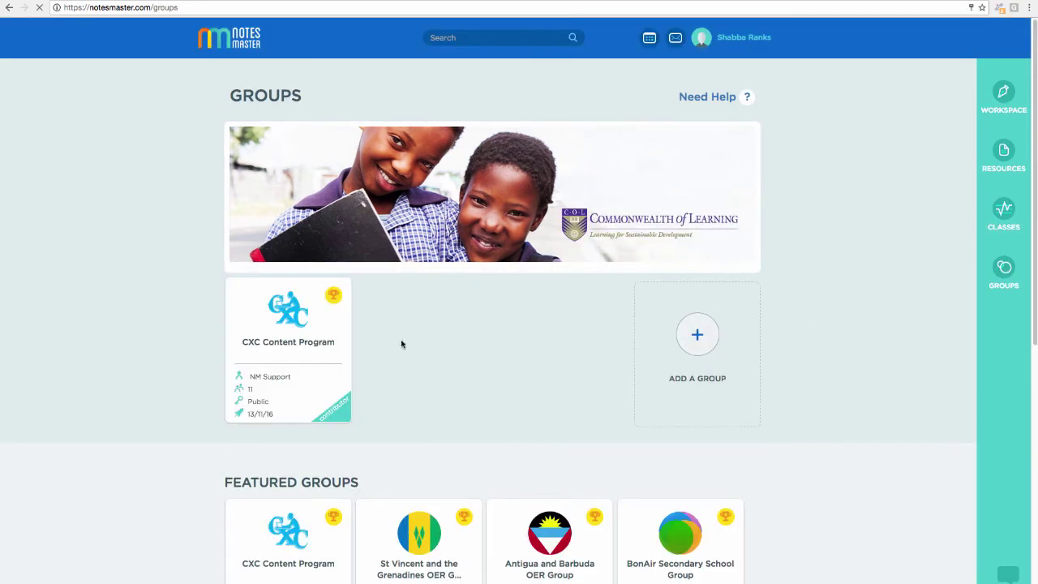
left_click(338, 404)
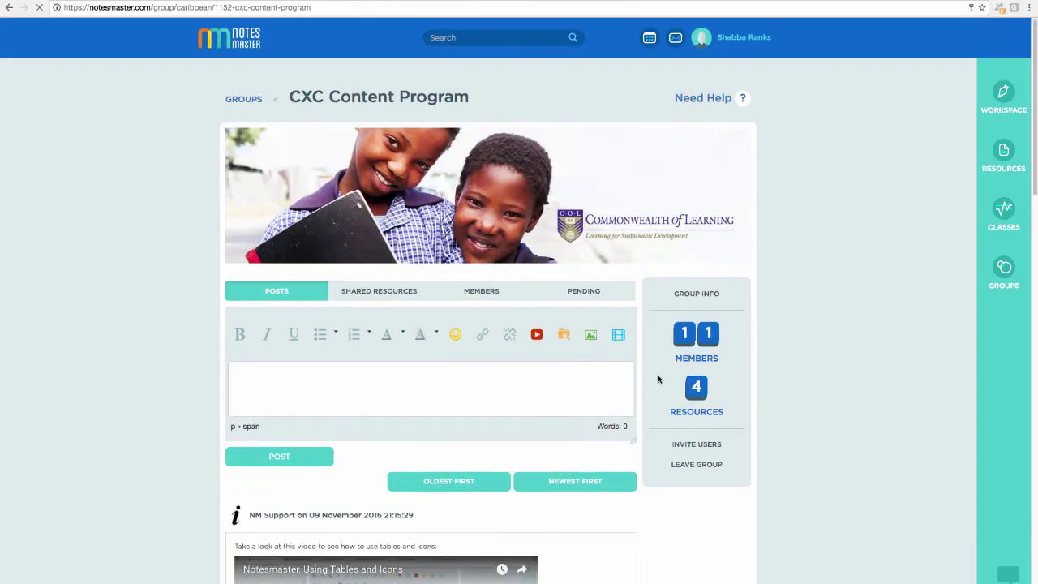
left_click(398, 297)
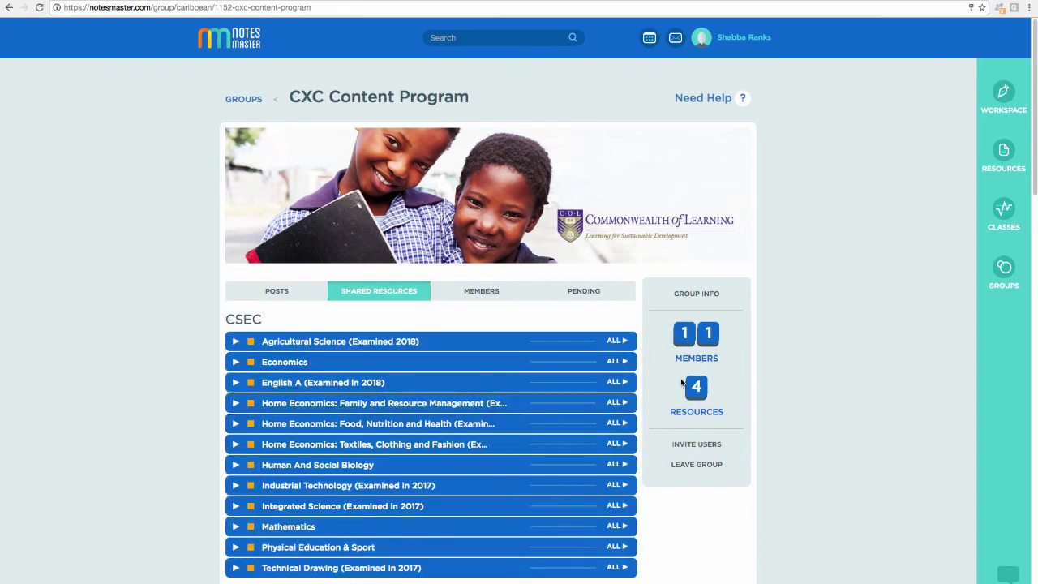
scroll(453, 393, "down", 3)
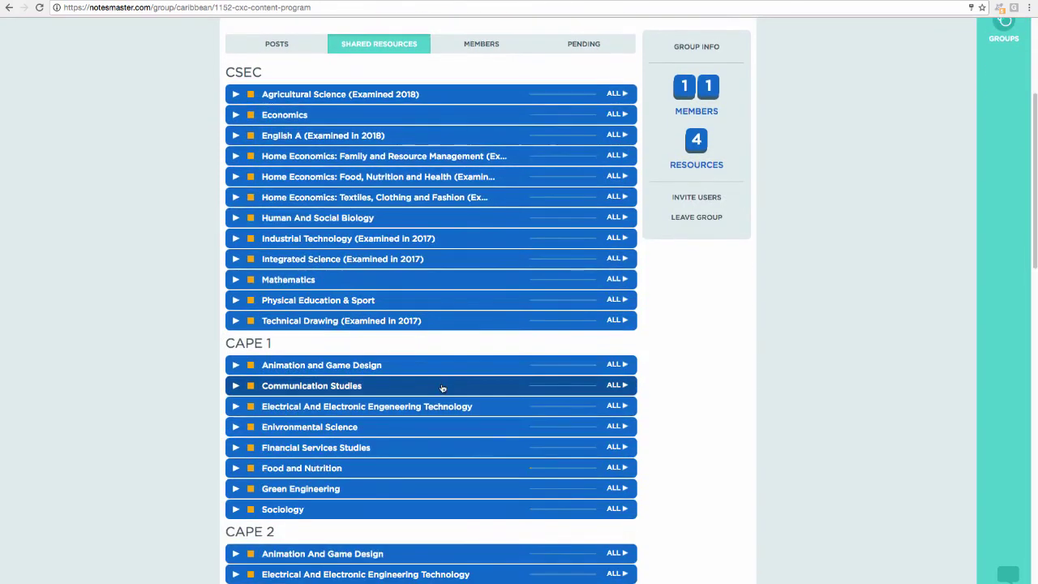
left_click(386, 470)
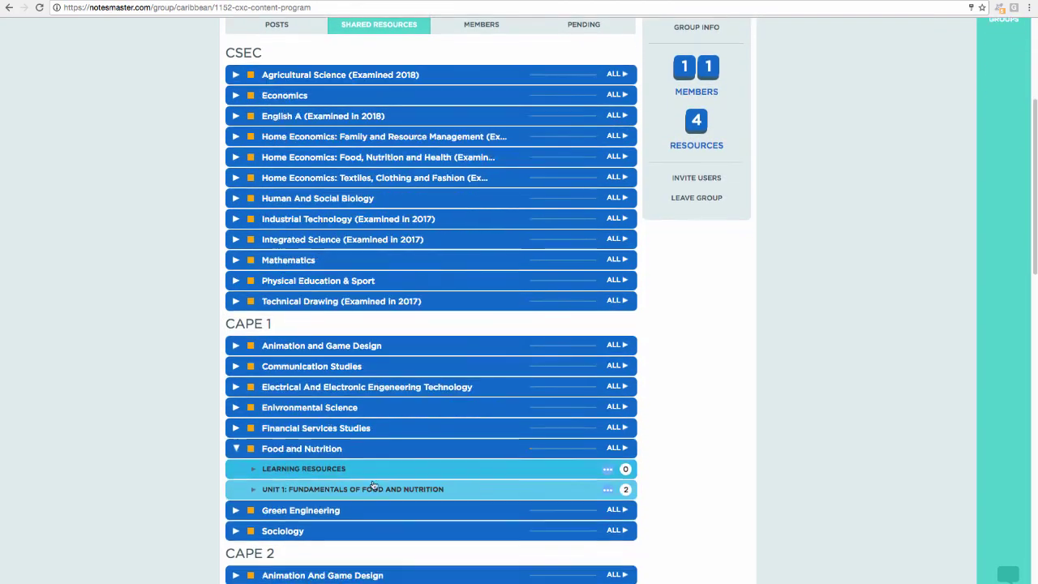
left_click(371, 498)
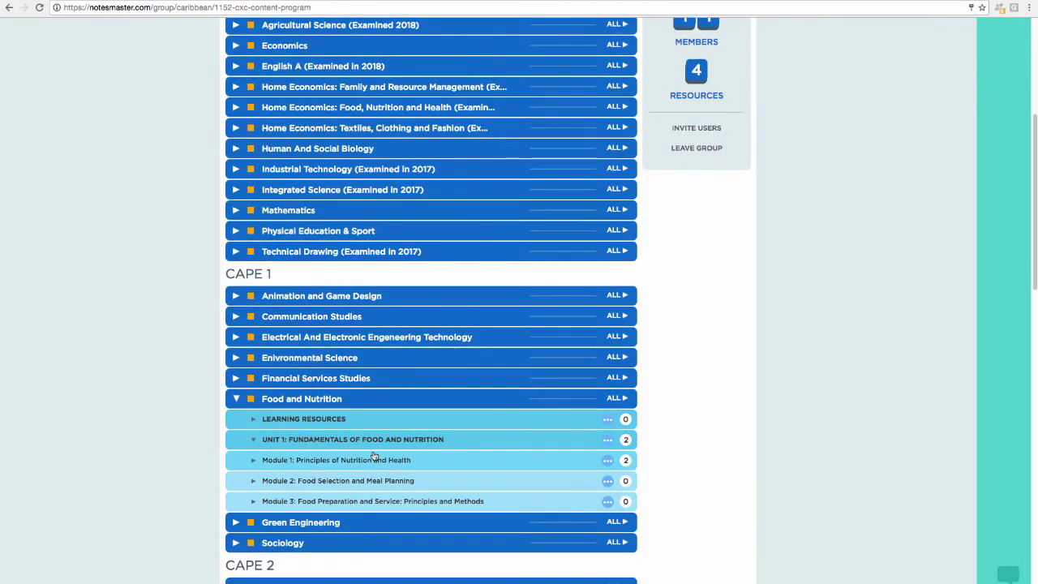
left_click(375, 459)
left_click(373, 482)
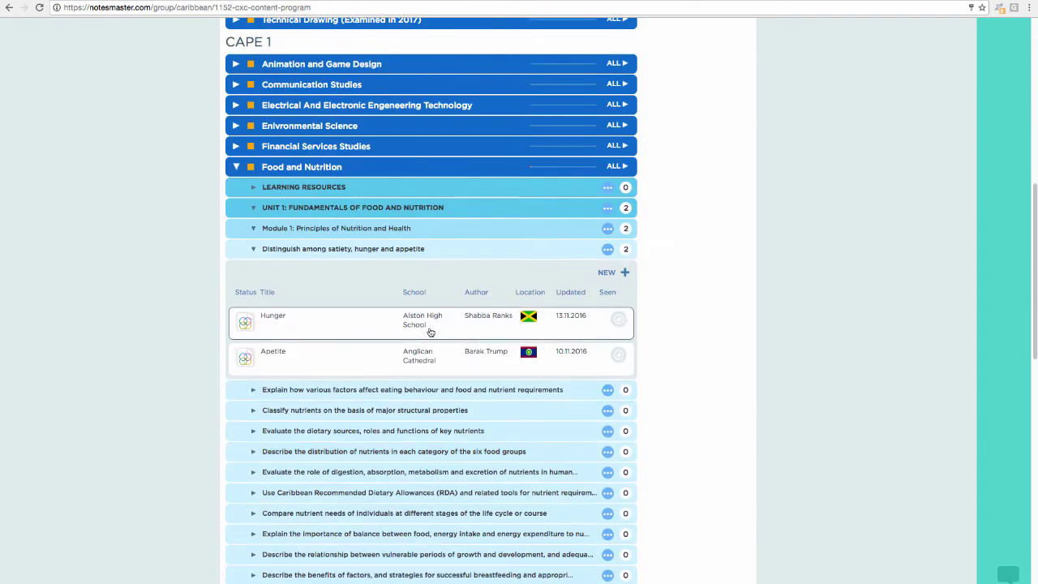
Step: Open the shared Hunger note to view its video, then close it
left_click(475, 329)
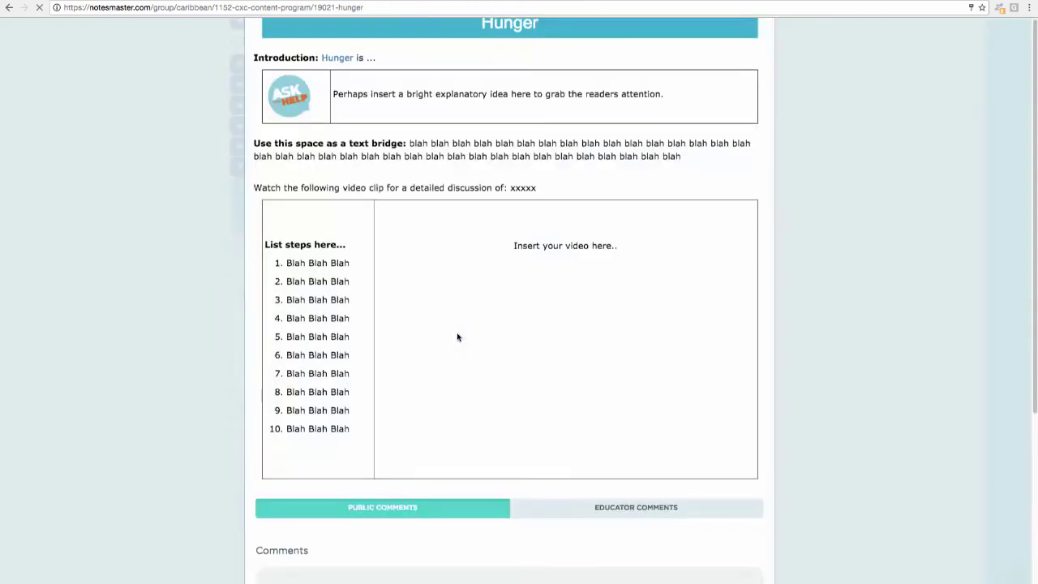
scroll(369, 276, "down", 3)
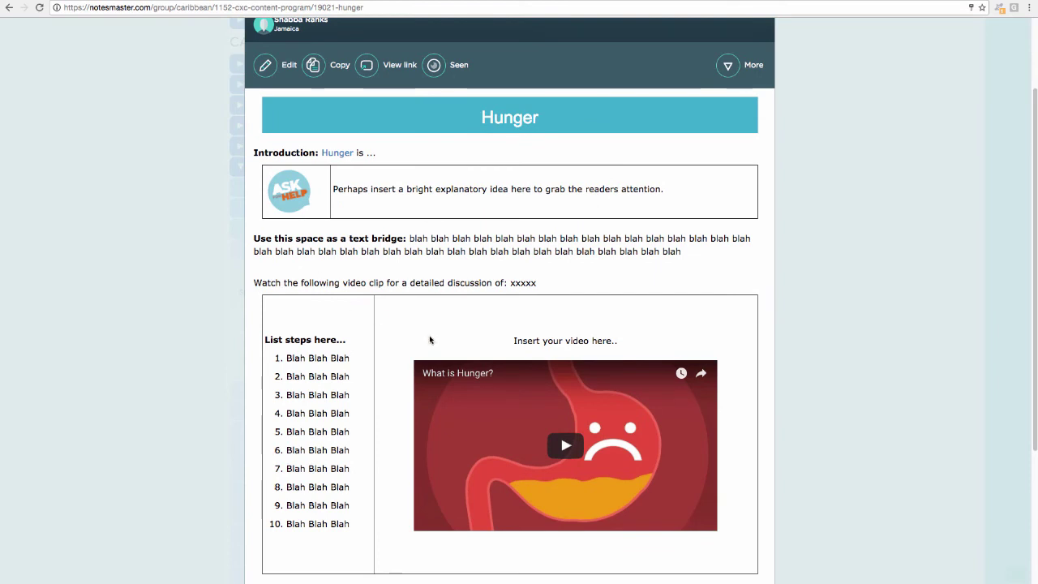
scroll(432, 338, "up", 3)
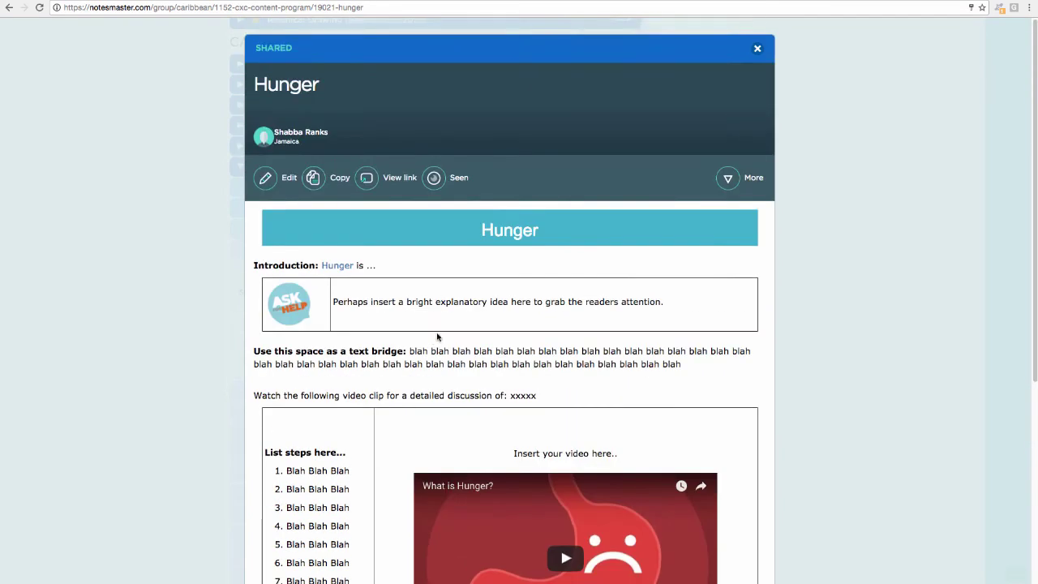
left_click(762, 47)
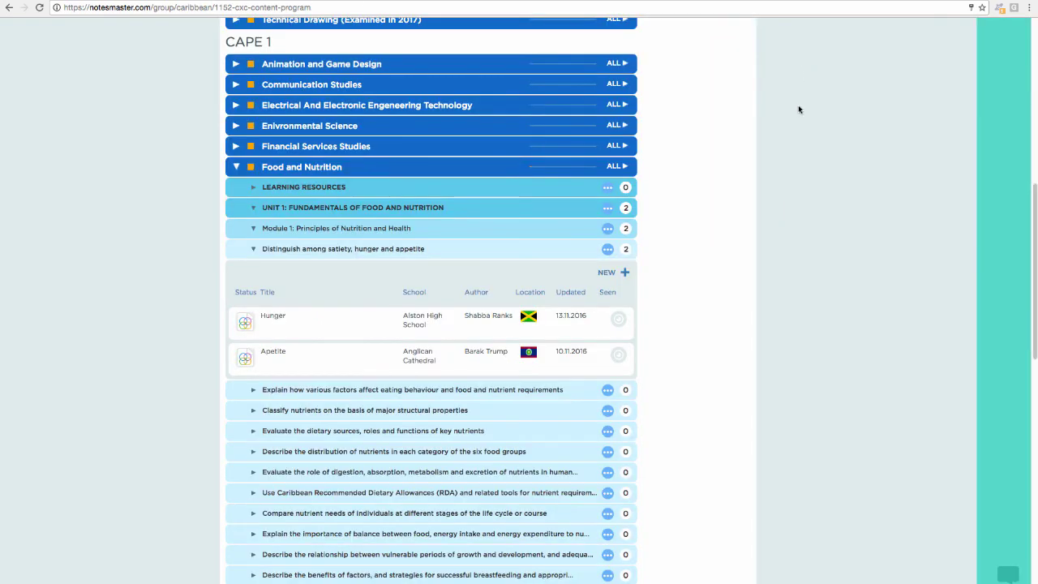
scroll(798, 105, "up", 7)
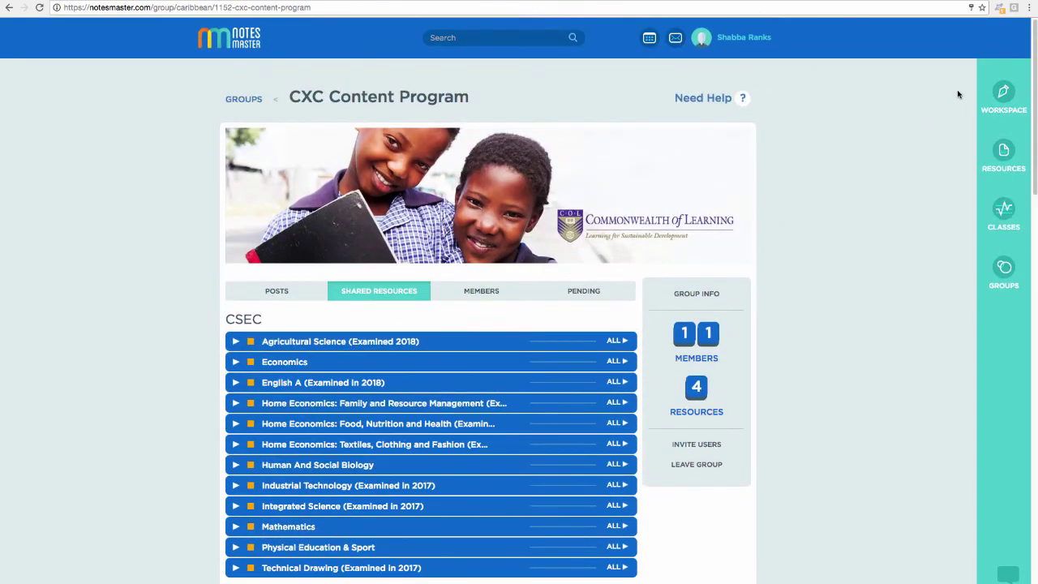
Step: Copy the WFP Hunger Statistics page address and return to the Notes Master workspace
left_click(1003, 93)
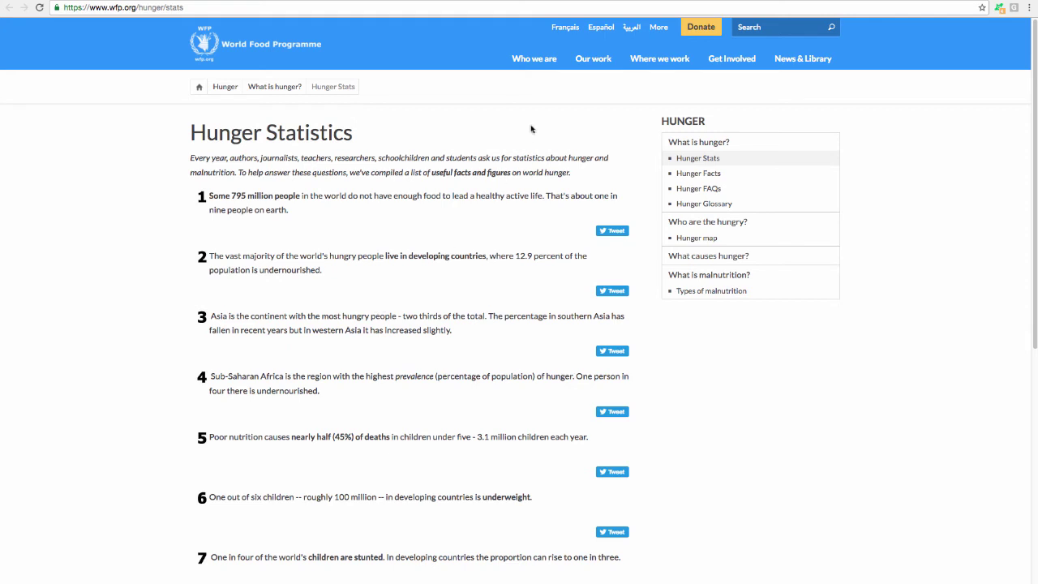
right_click(574, 6)
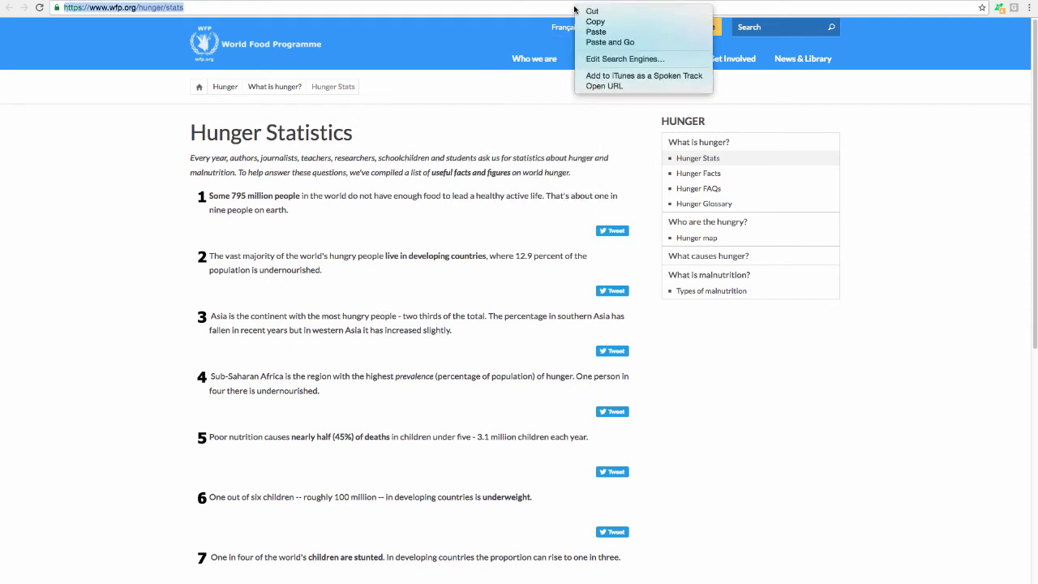
left_click(585, 21)
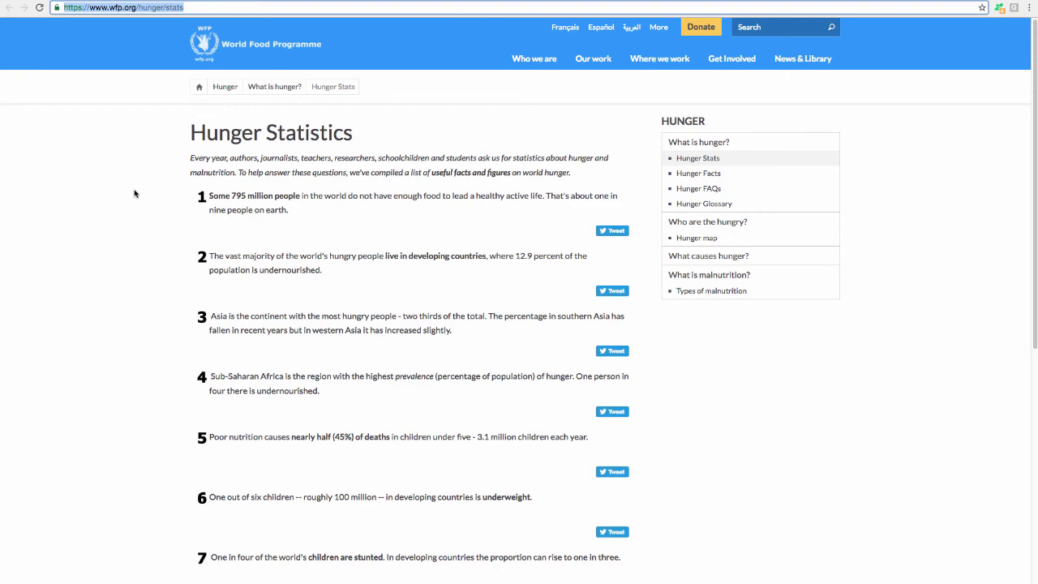
scroll(134, 198, "down", 6)
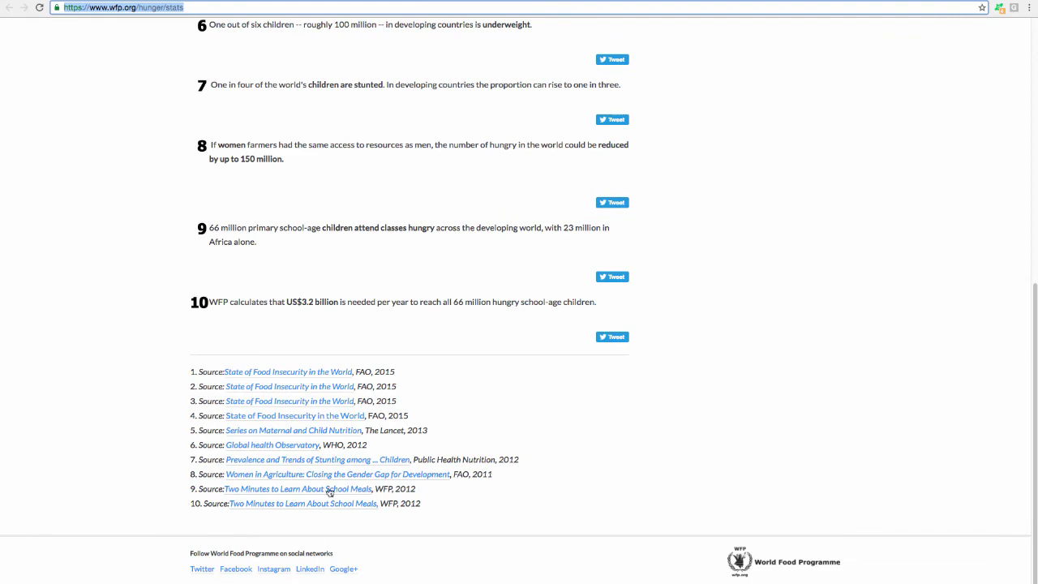
left_click(568, 2)
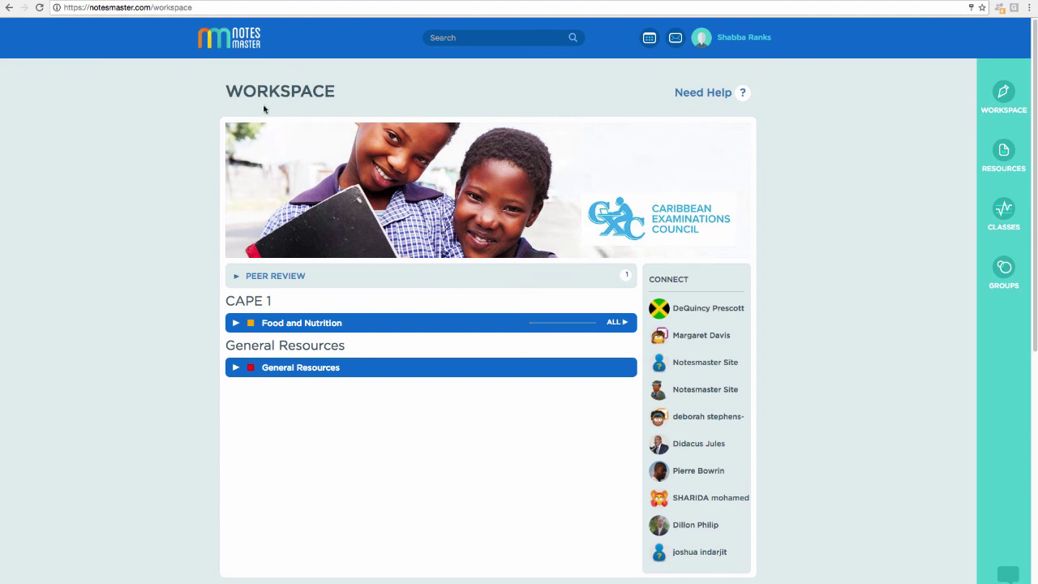
Step: Expand Food and Nutrition > Unit 1 > Module 1 > the satiety, hunger and appetite topic in the workspace
left_click(335, 323)
left_click(323, 369)
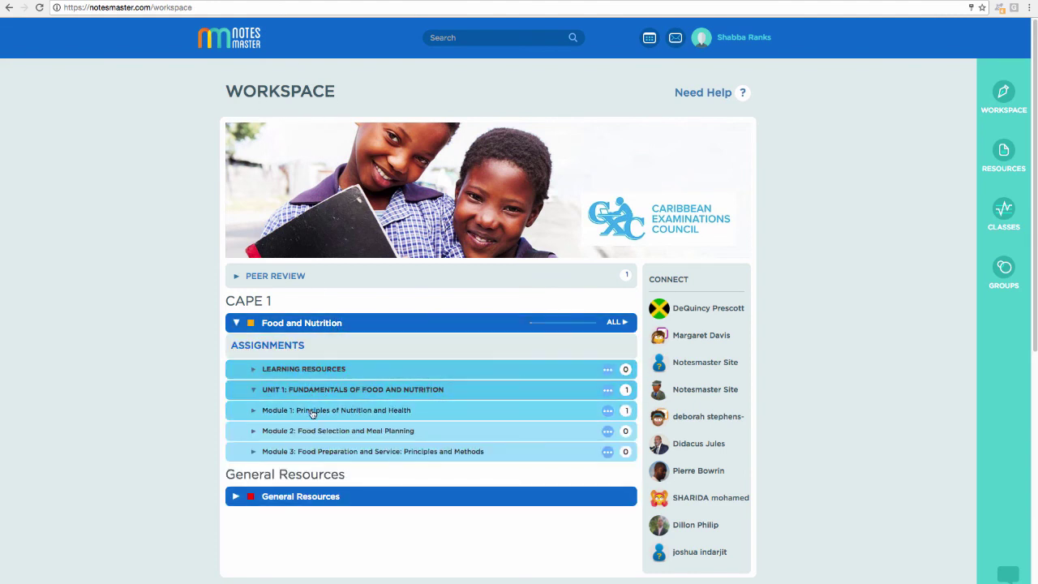
left_click(312, 412)
left_click(308, 431)
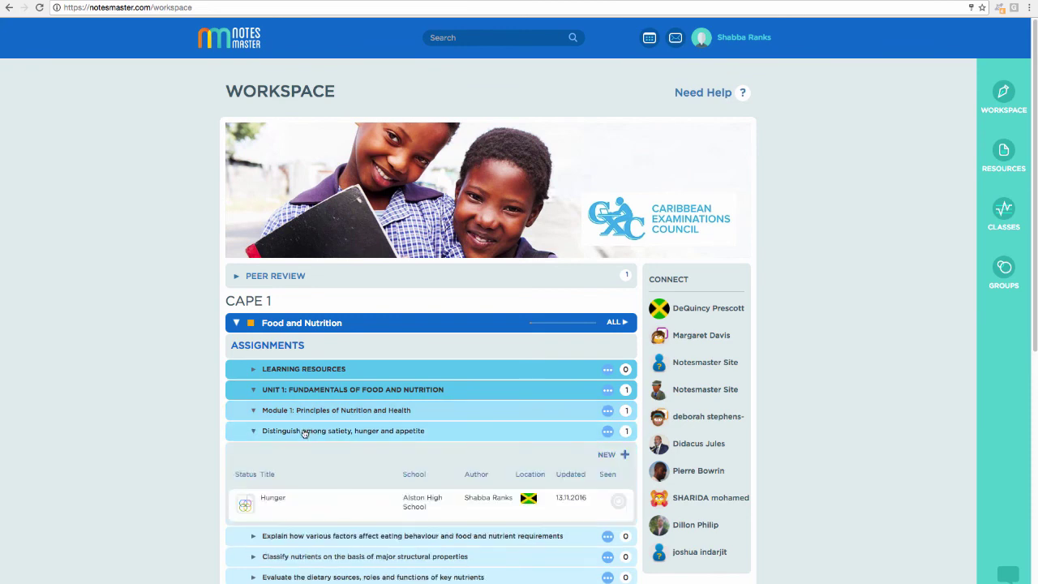
scroll(305, 432, "down", 2)
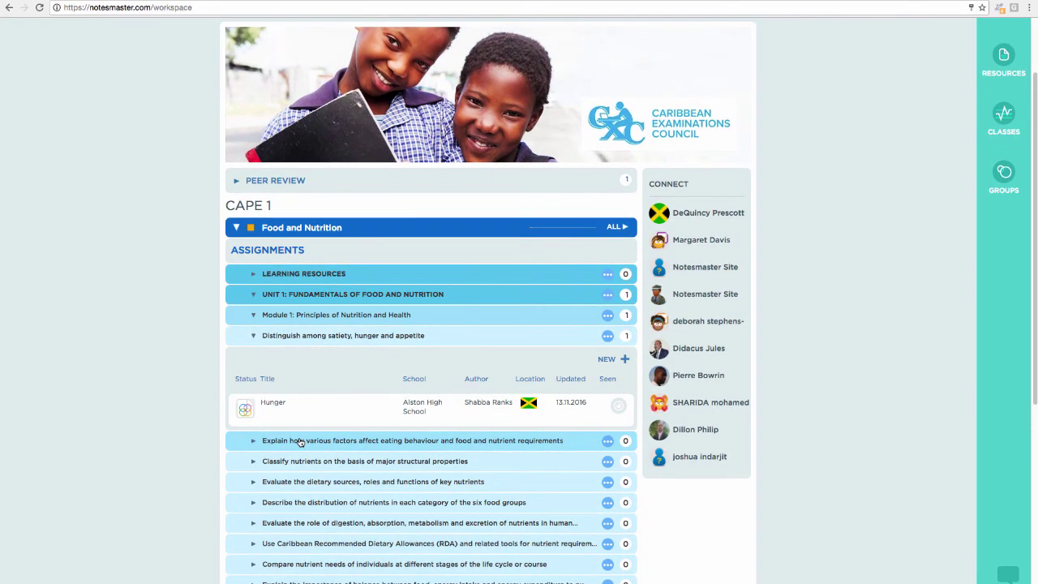
left_click(621, 359)
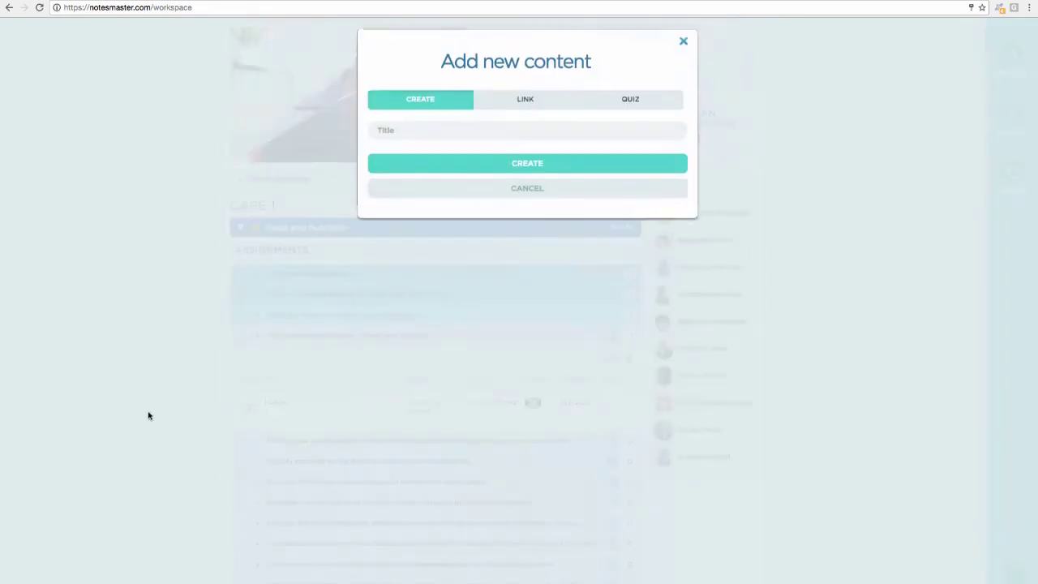
left_click(512, 106)
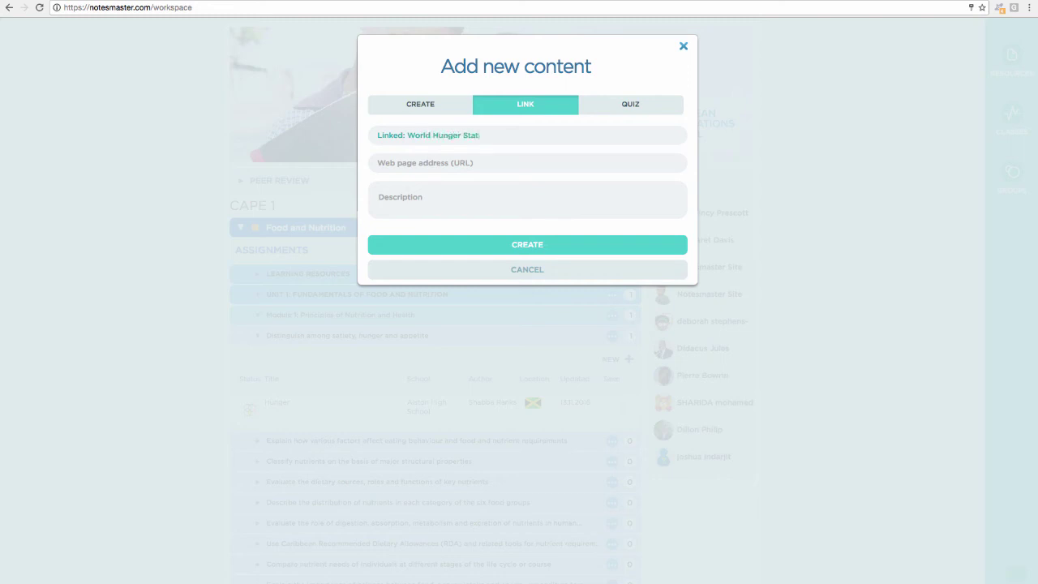
right_click(540, 171)
left_click(572, 221)
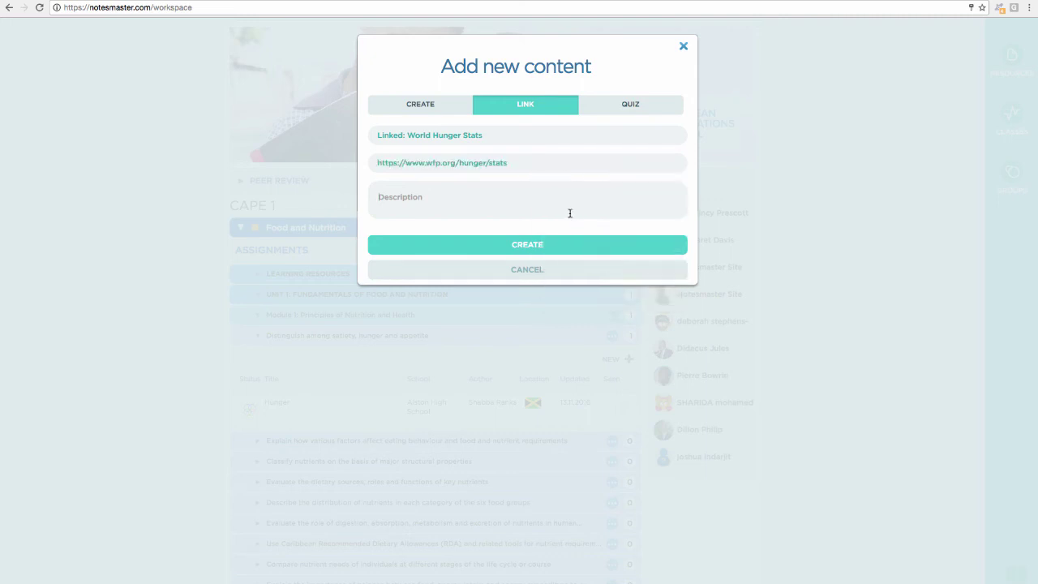
left_click(569, 213)
type("Review the datat on  hunger")
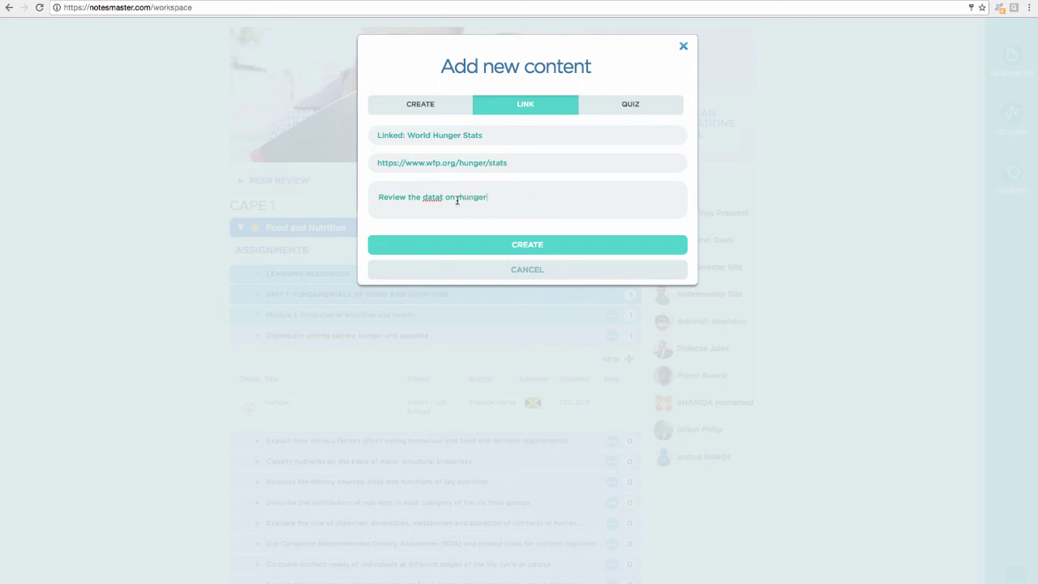
key("BackSpace")
left_click(473, 245)
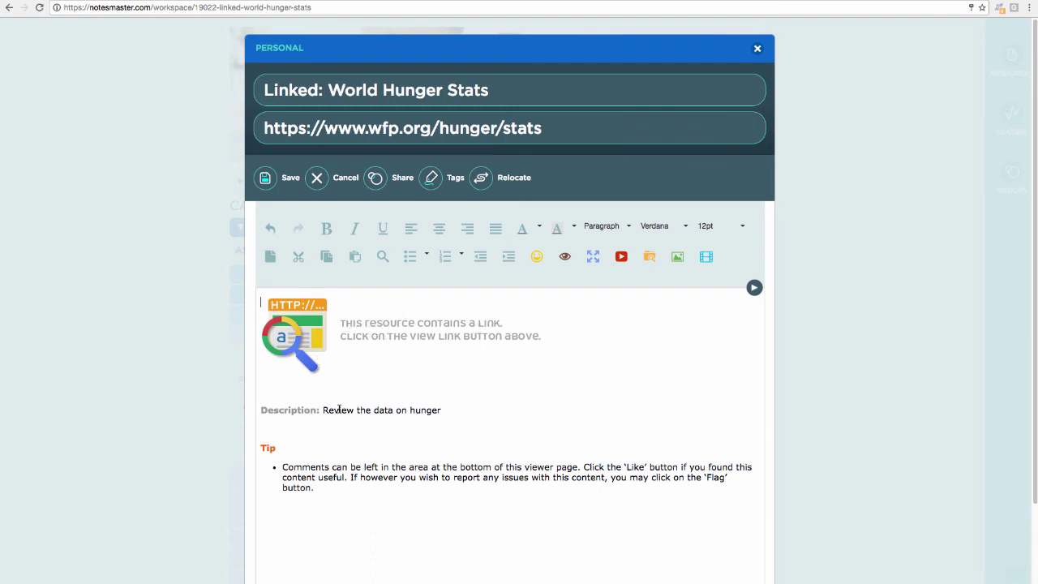
Step: End the description with a period, share the link with CXC Content Program, and close the editor
left_click(444, 411)
left_click(392, 181)
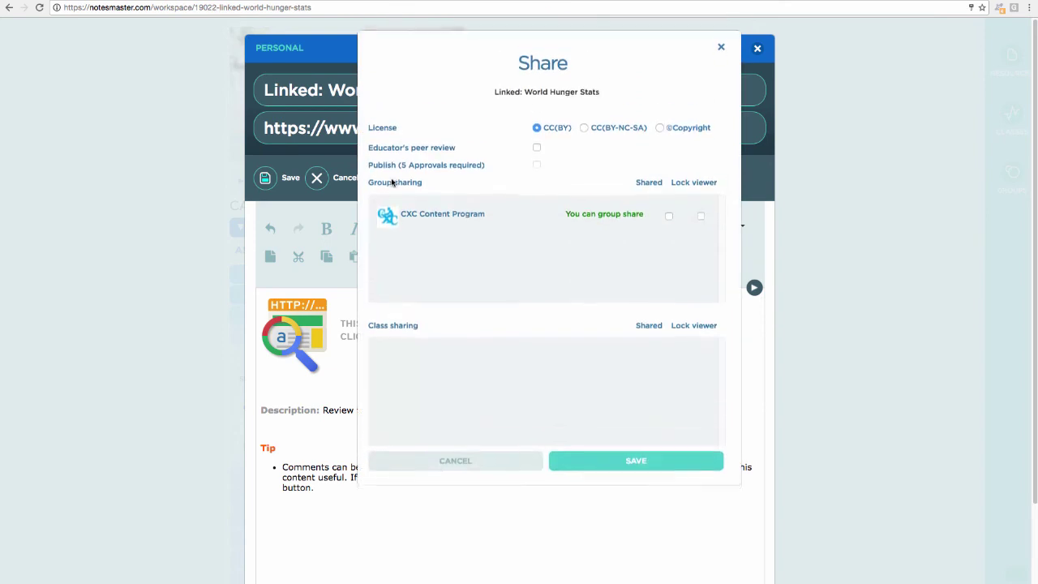
left_click(668, 219)
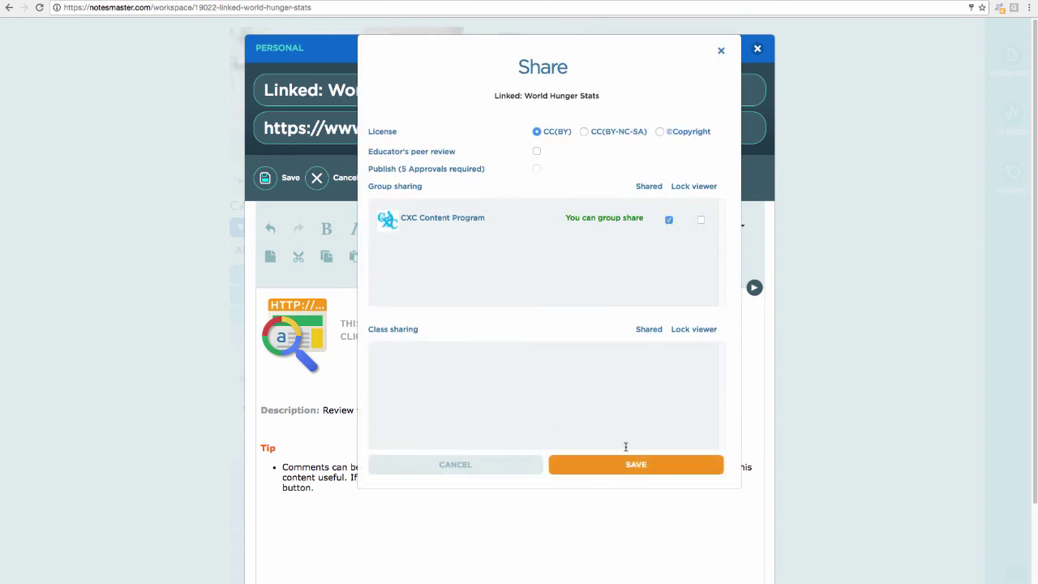
left_click(610, 459)
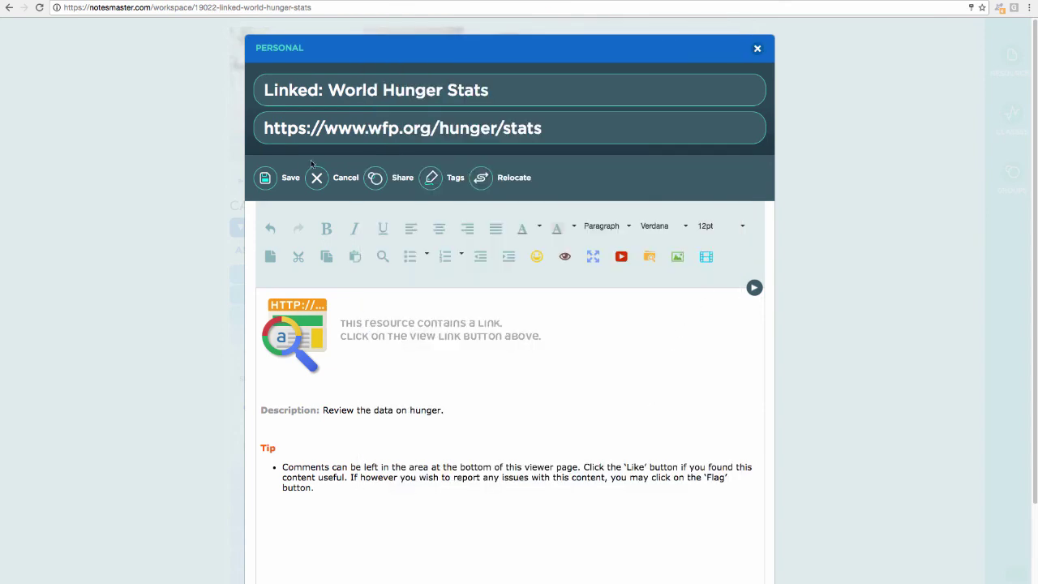
left_click(757, 49)
left_click(477, 128)
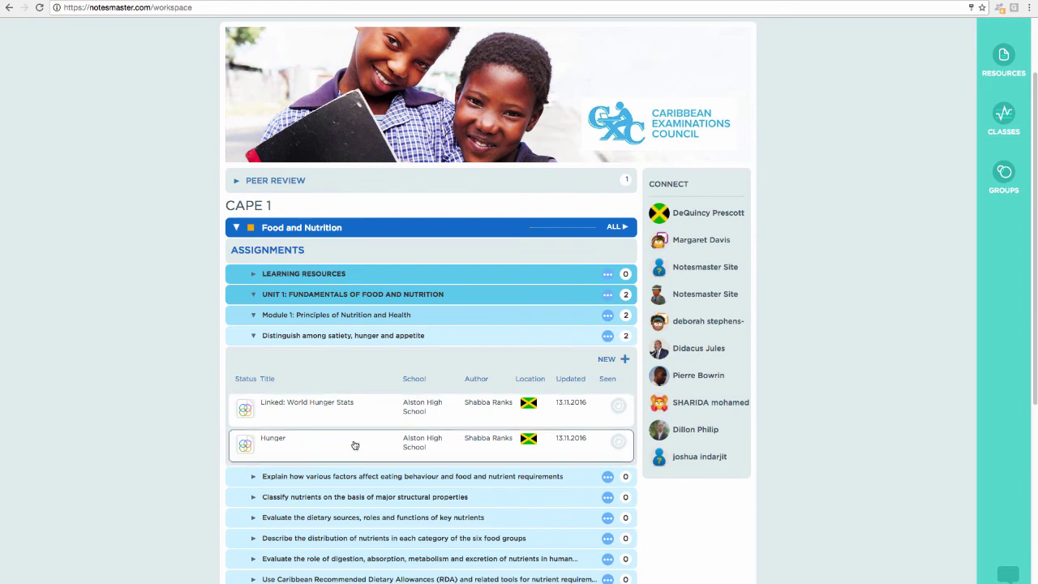
scroll(172, 474, "down", 1)
scroll(171, 474, "down", 2)
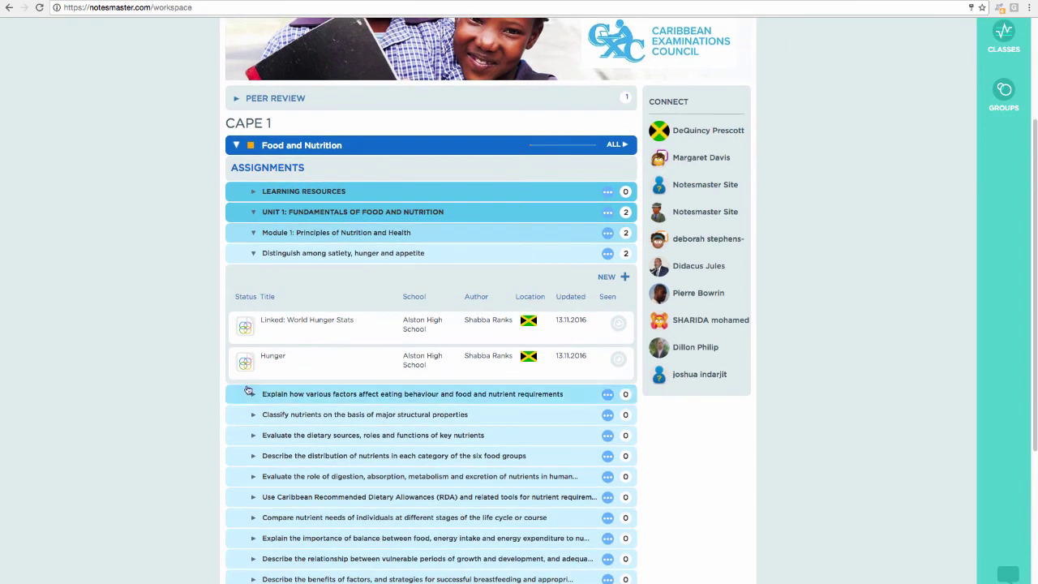
left_click(290, 368)
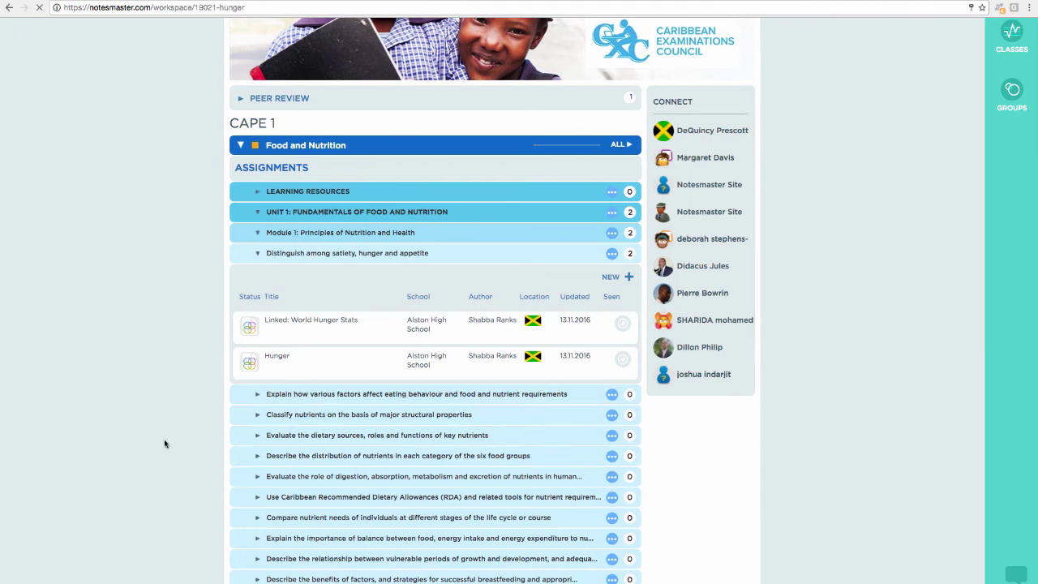
scroll(166, 436, "down", 4)
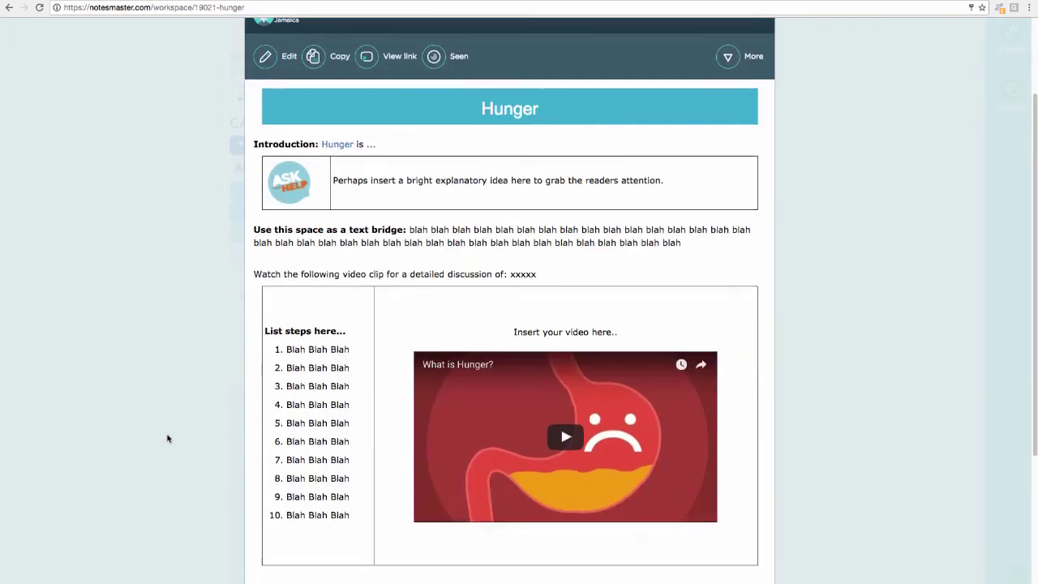
left_click(565, 409)
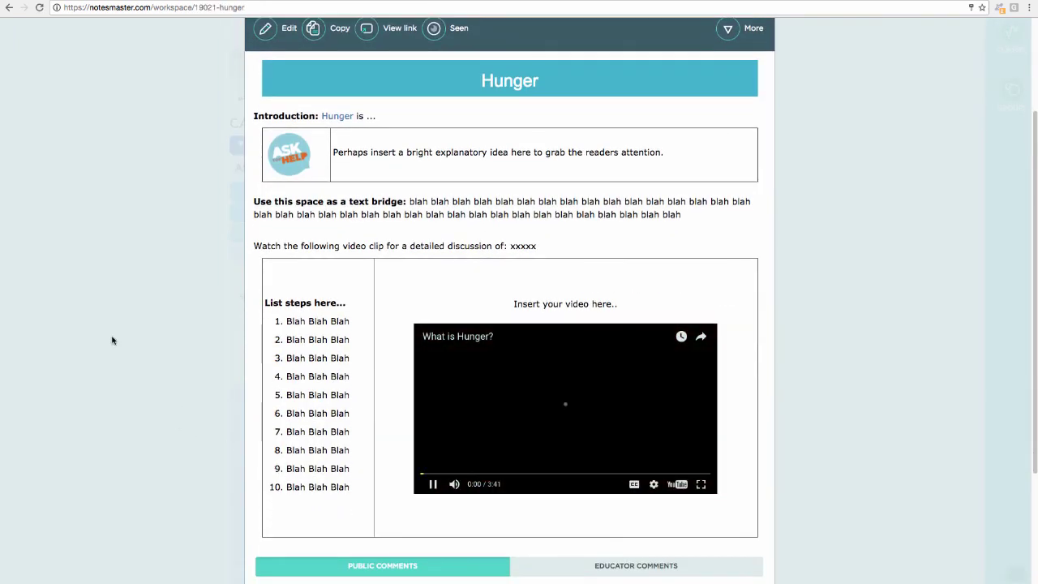
key("space")
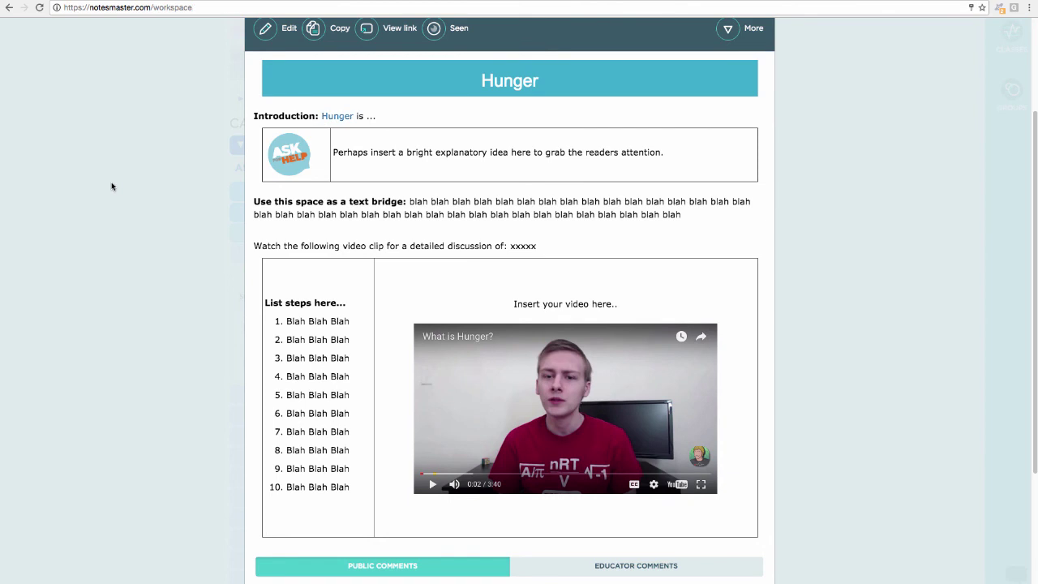
left_click(164, 297)
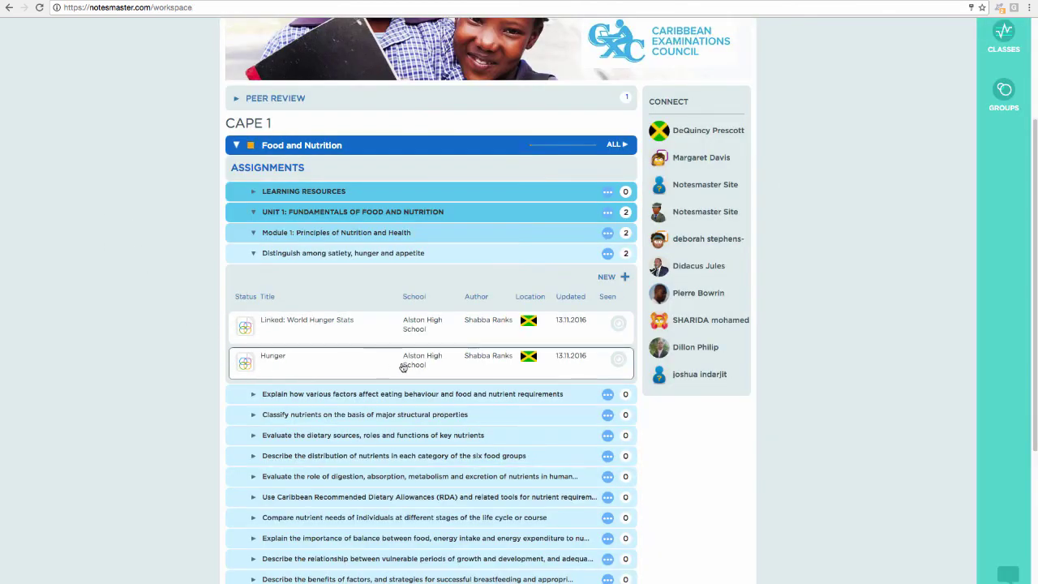
left_click(338, 331)
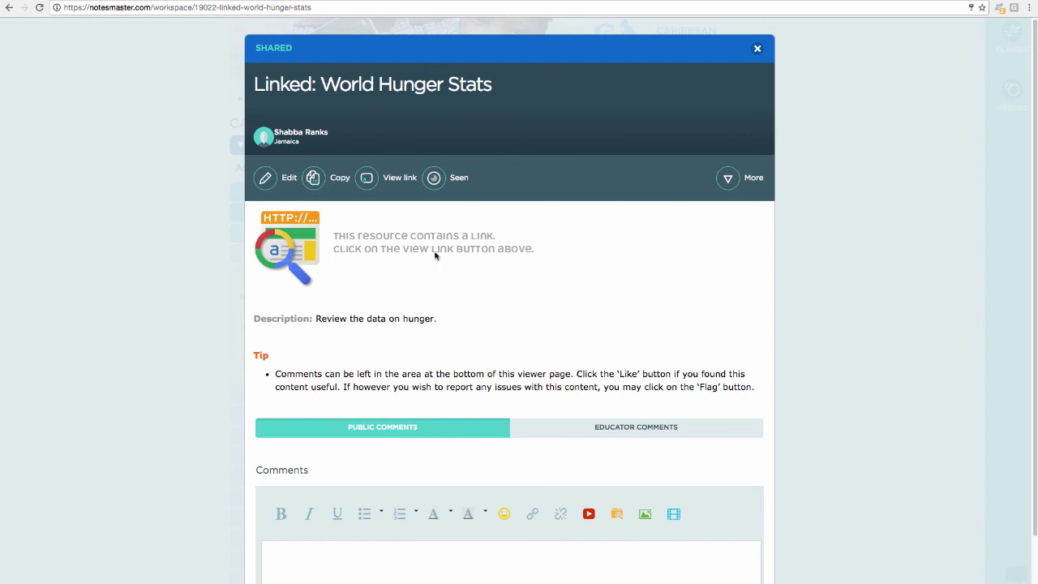
left_click(385, 193)
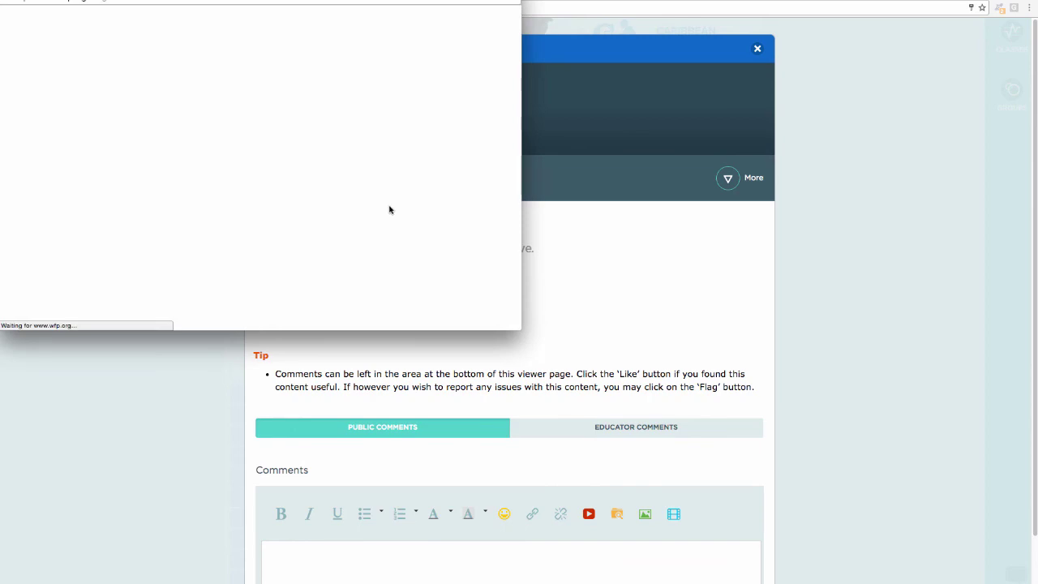
left_click_drag(259, 0, 310, 47)
left_click_drag(572, 392, 887, 583)
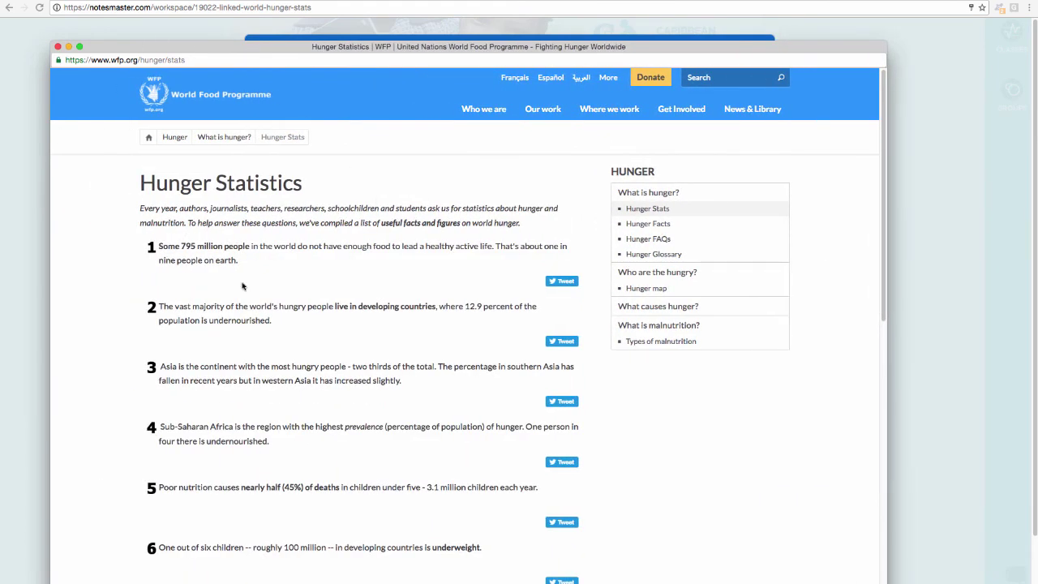
scroll(311, 278, "down", 5)
scroll(307, 268, "down", 5)
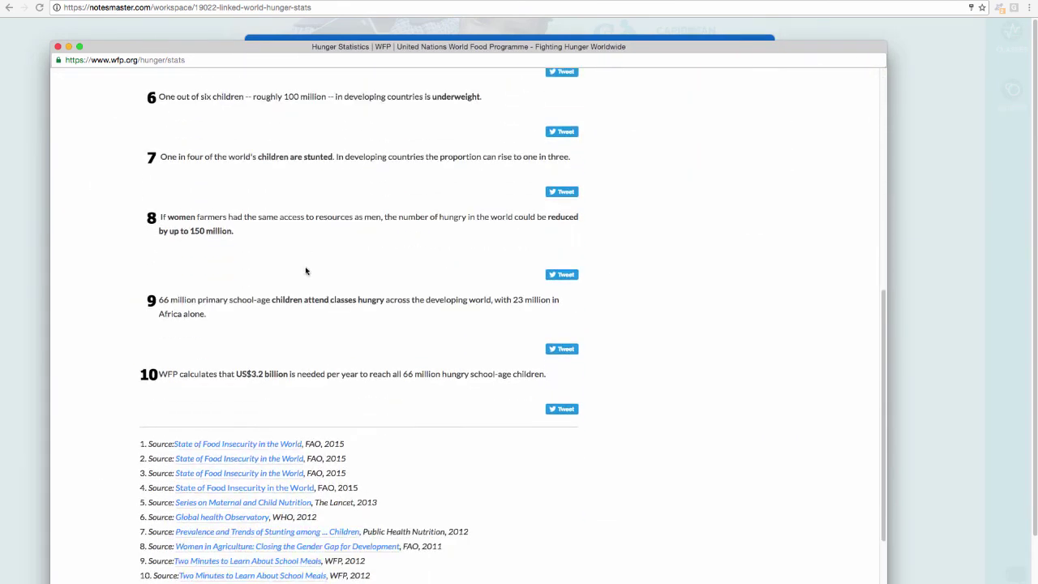
scroll(302, 259, "up", 4)
scroll(301, 255, "up", 3)
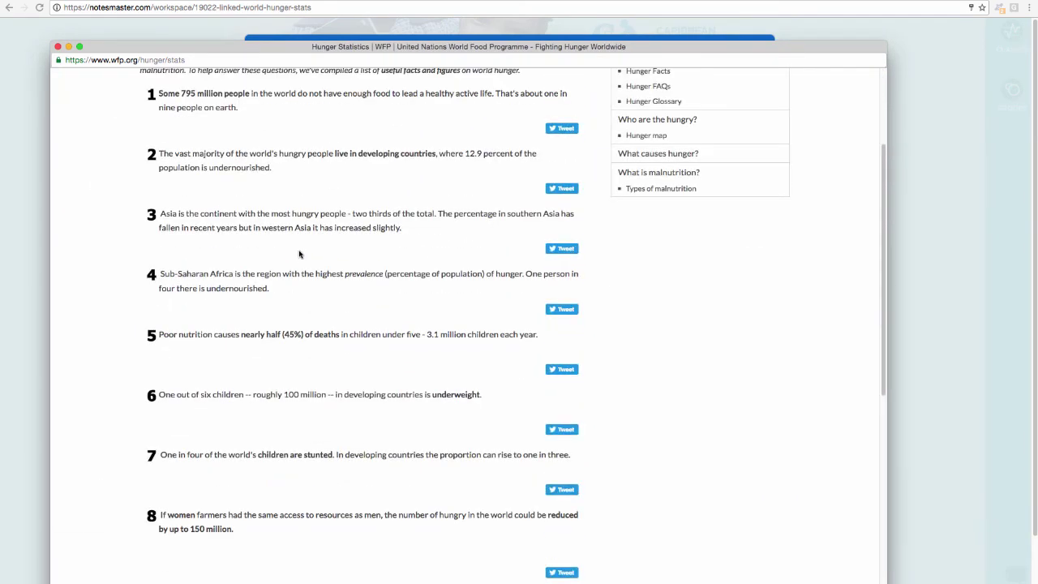
key("super+w")
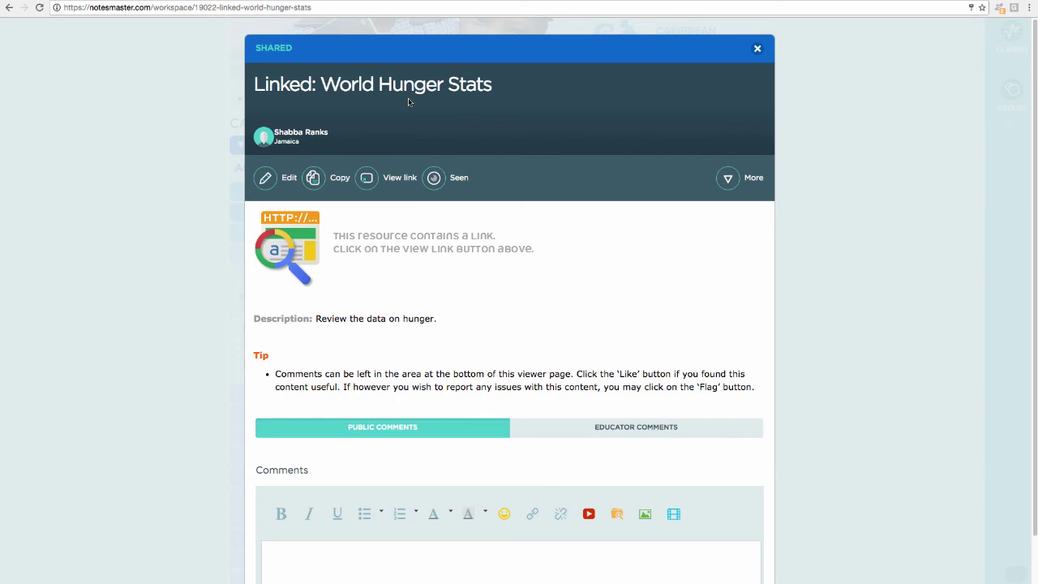
left_click(392, 177)
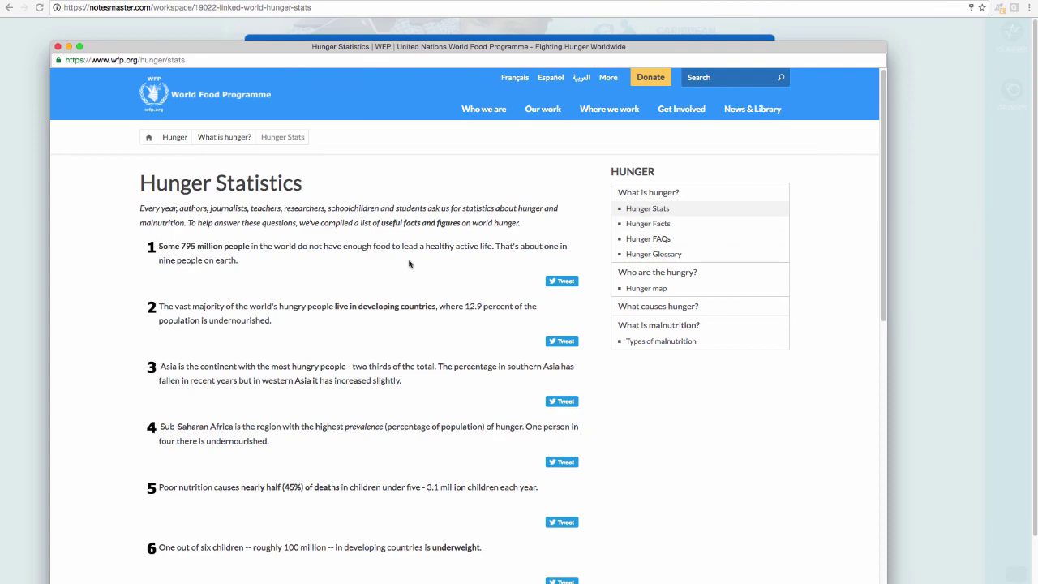
scroll(366, 267, "down", 10)
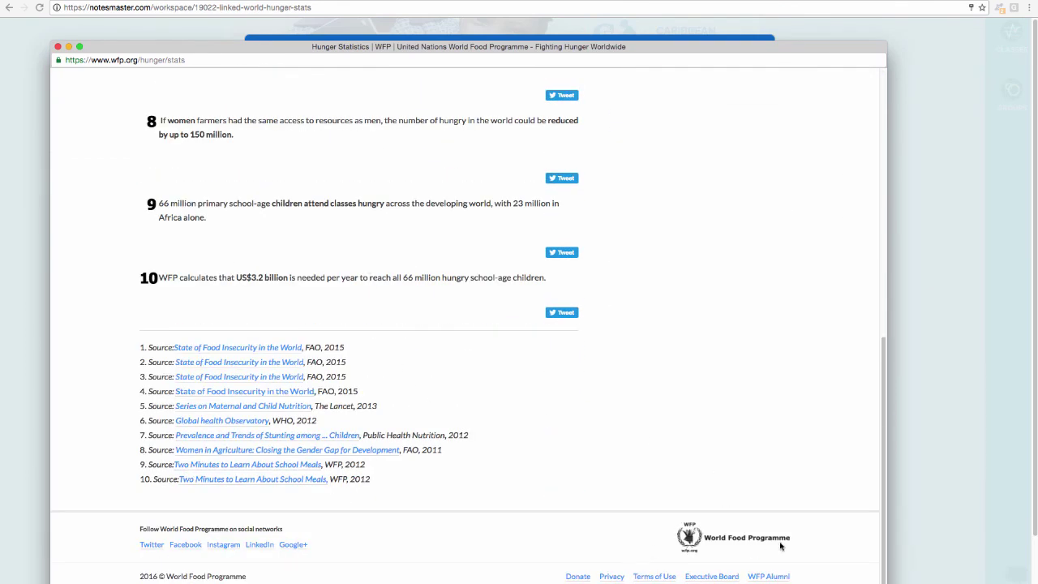
scroll(451, 436, "up", 12)
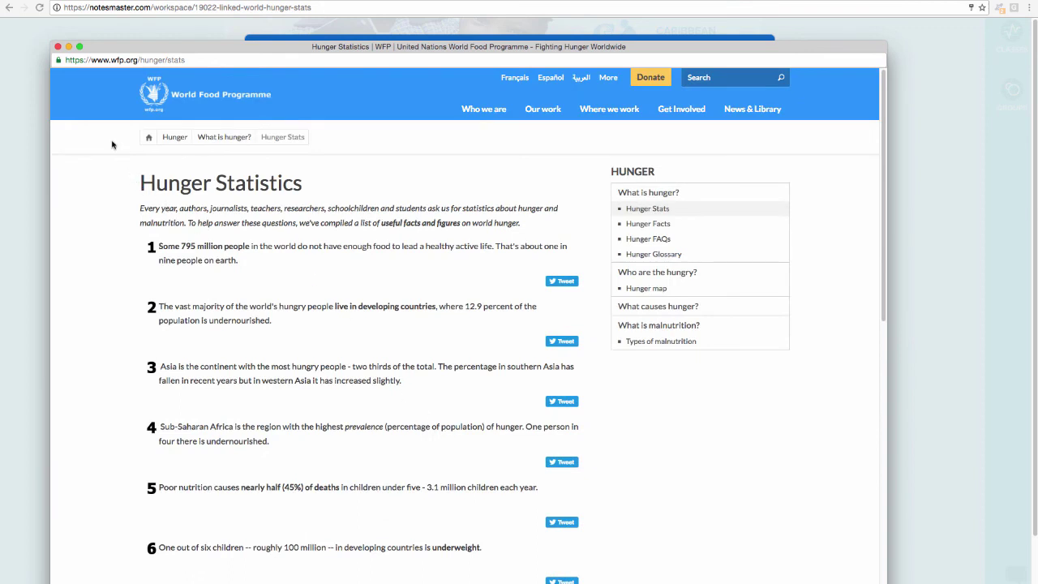
left_click(59, 47)
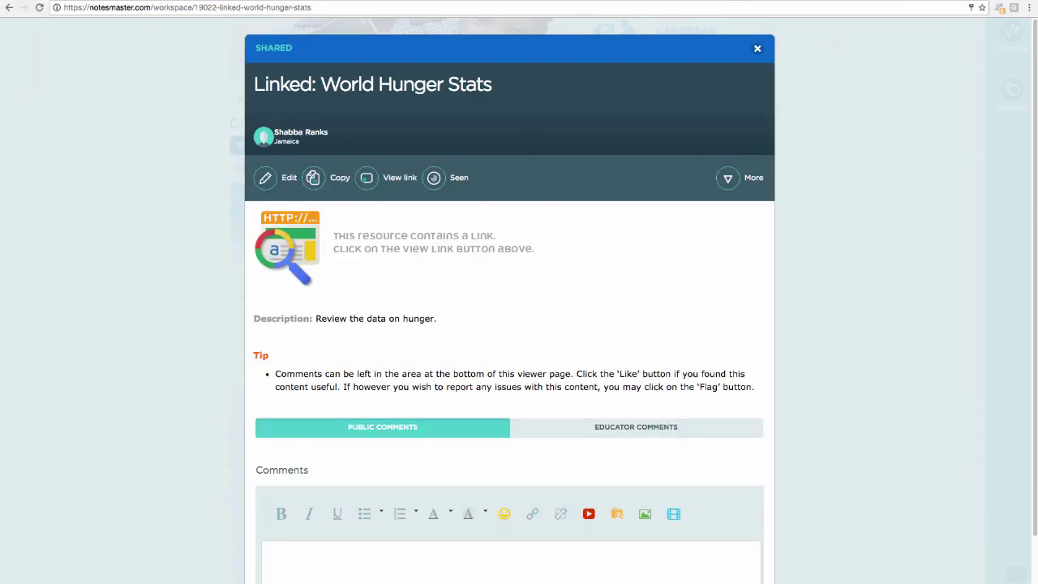
left_click(204, 157)
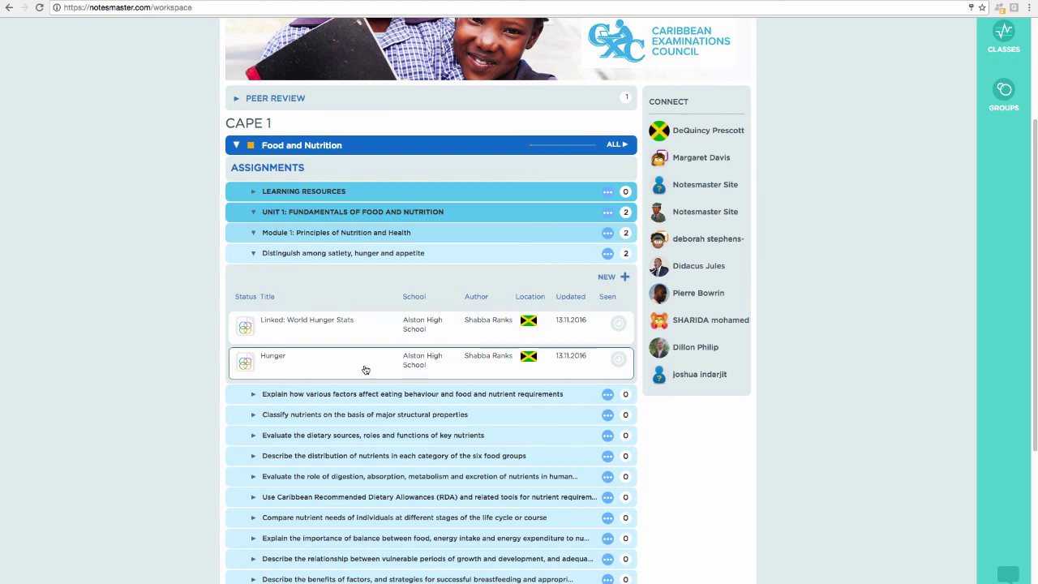
Step: Open the Groups page from the right sidebar
left_click(1004, 90)
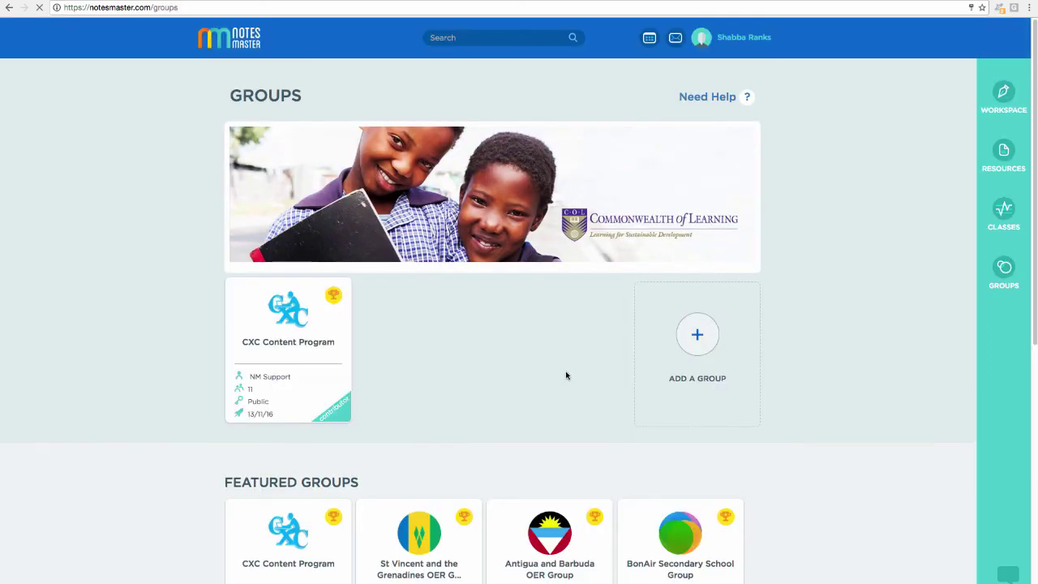
Step: Open the CXC Content Program group and look through its member list
left_click(340, 402)
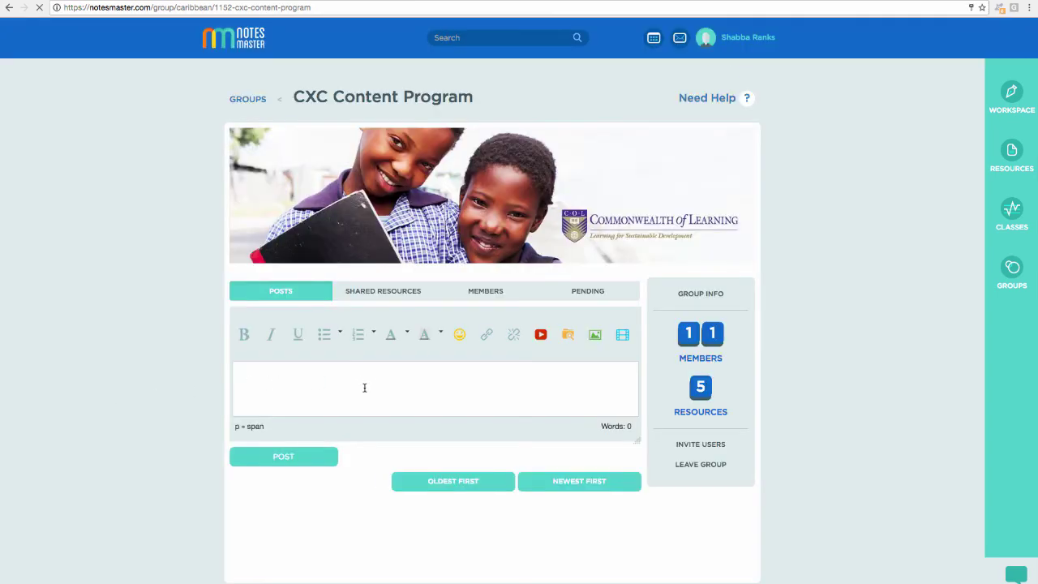
left_click(499, 295)
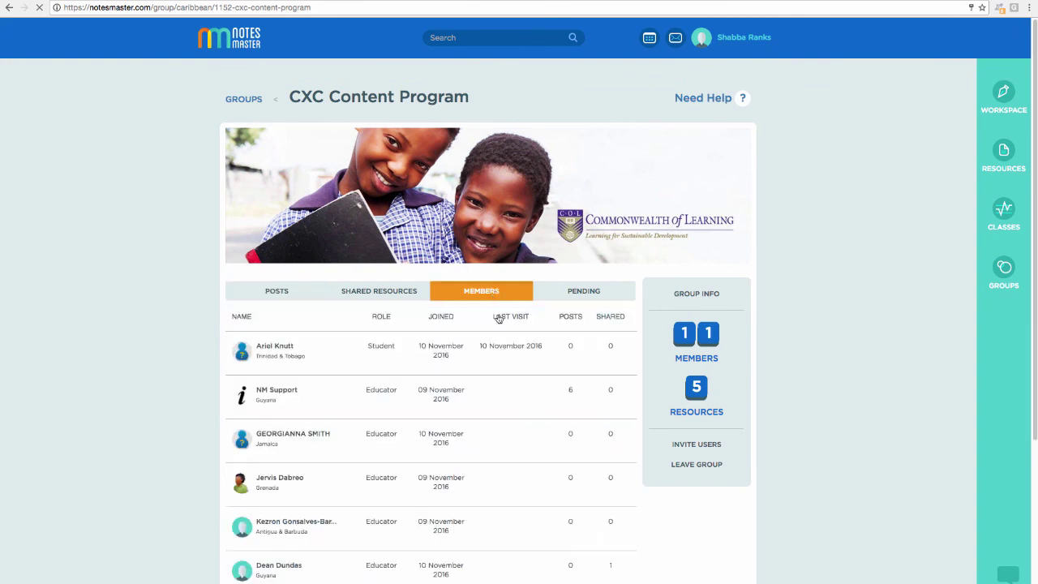
scroll(522, 409, "down", 5)
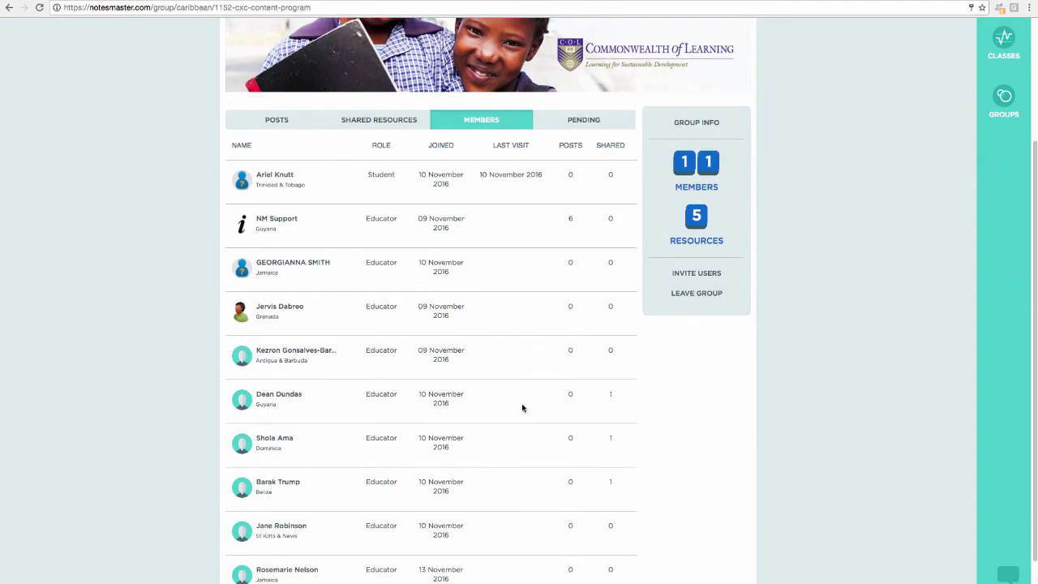
scroll(522, 408, "down", 2)
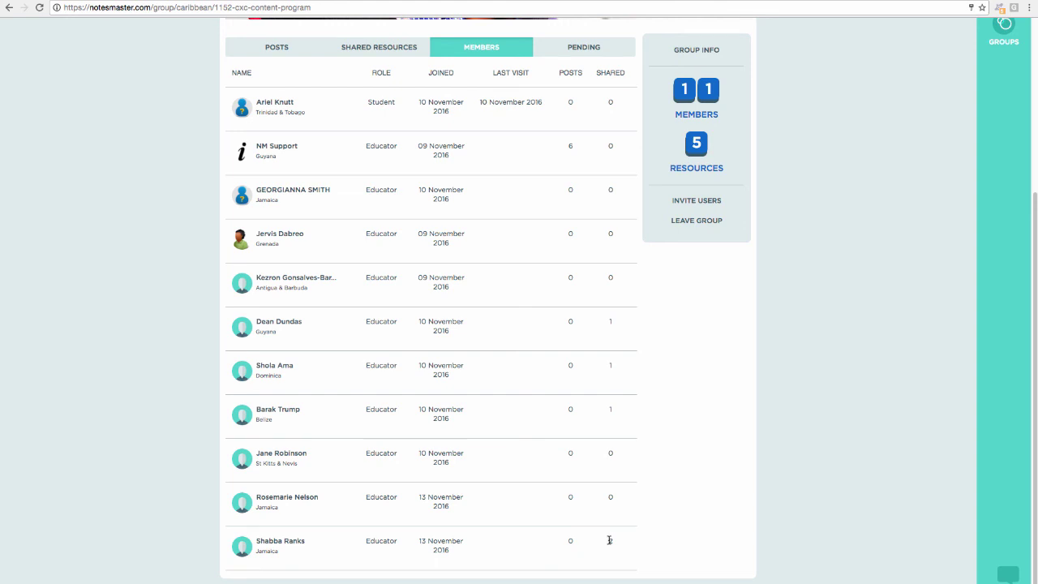
Step: In Shared Resources, expand Food and Nutrition > Unit 1 > Module 1 and open the Hunger note
left_click(366, 49)
left_click(345, 476)
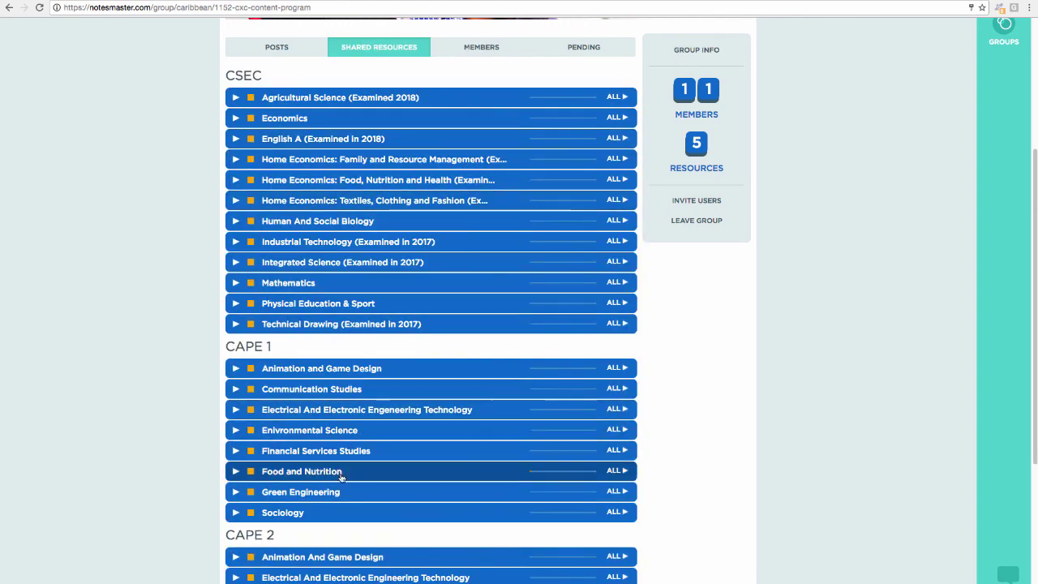
left_click(334, 510)
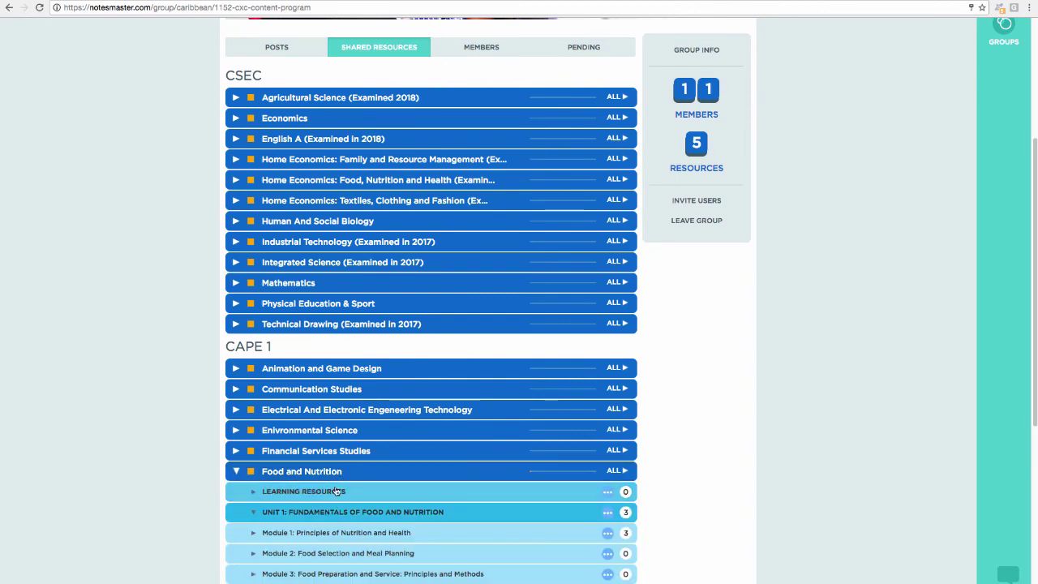
scroll(349, 454, "down", 3)
left_click(370, 357)
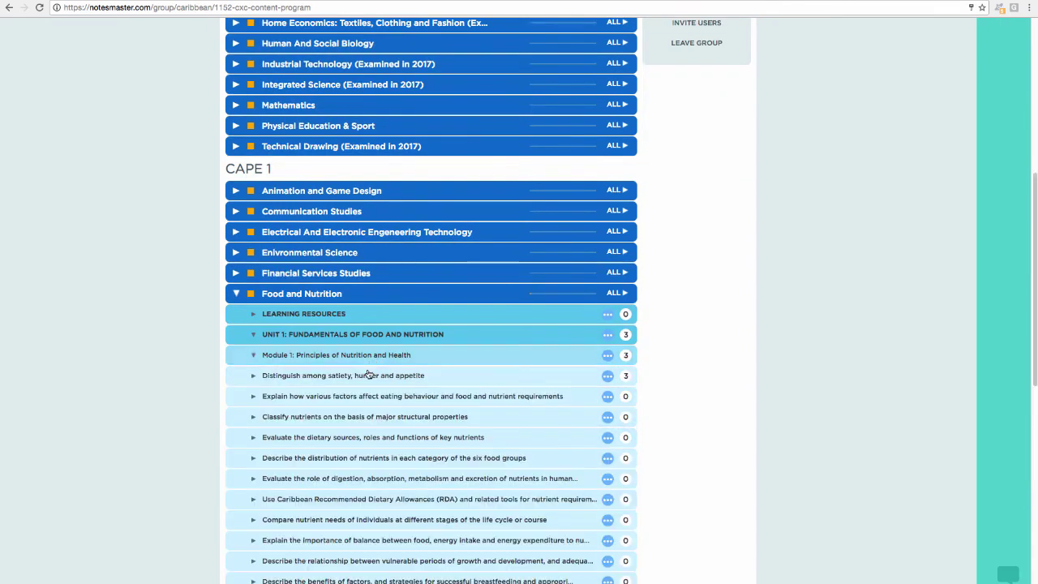
left_click(367, 376)
left_click(336, 489)
scroll(411, 435, "down", 4)
scroll(420, 434, "down", 2)
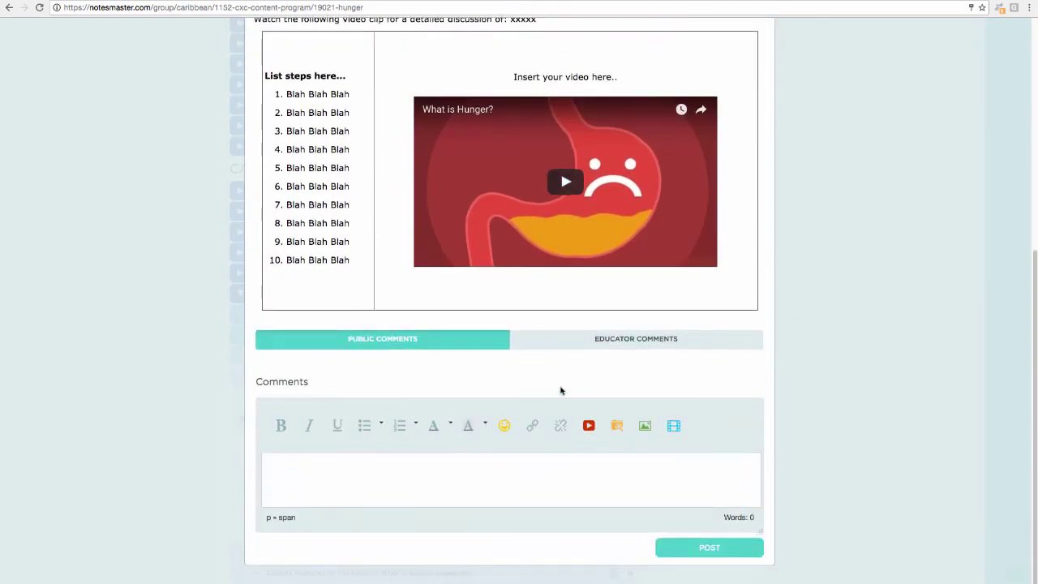
Step: Post a public comment on the Hunger note asking for thoughts on the video and tackling global hunger
left_click(585, 350)
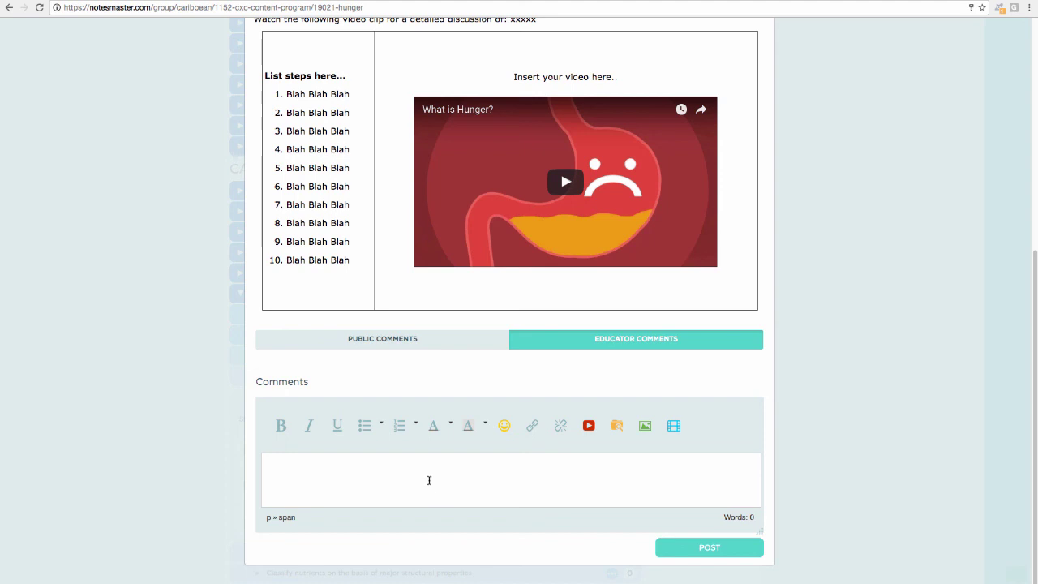
left_click(363, 340)
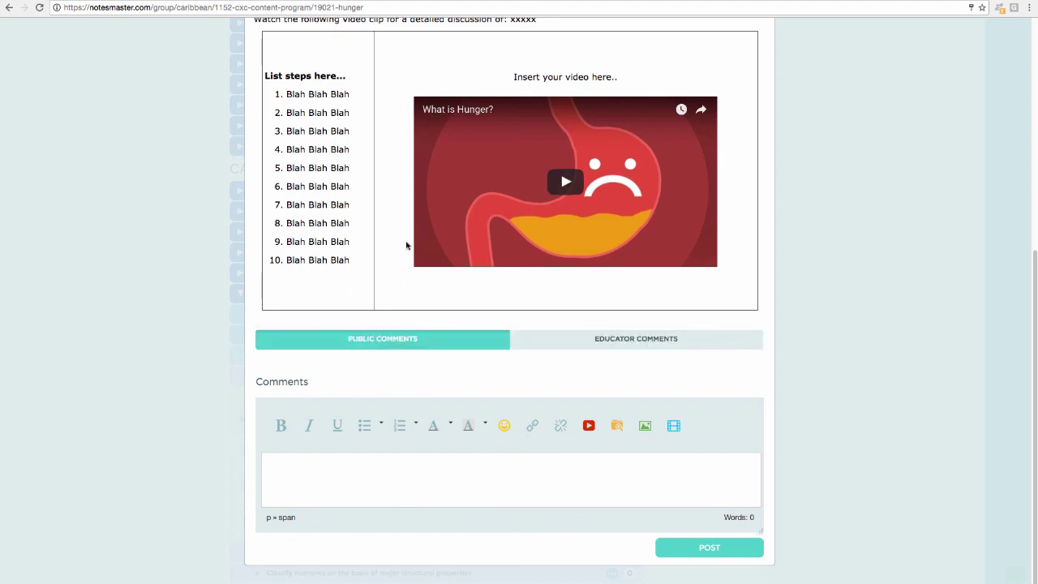
left_click(570, 339)
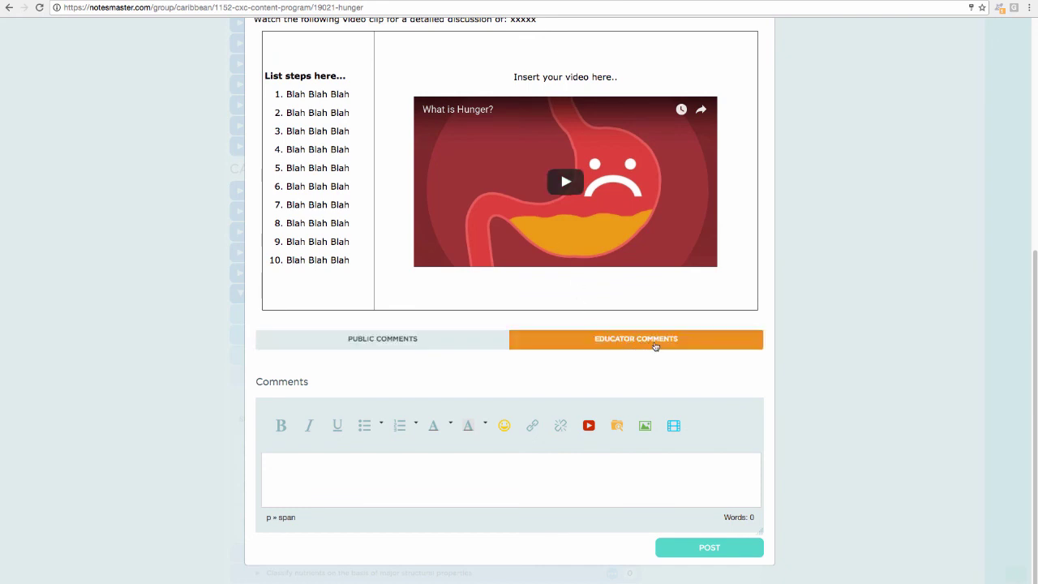
left_click(385, 344)
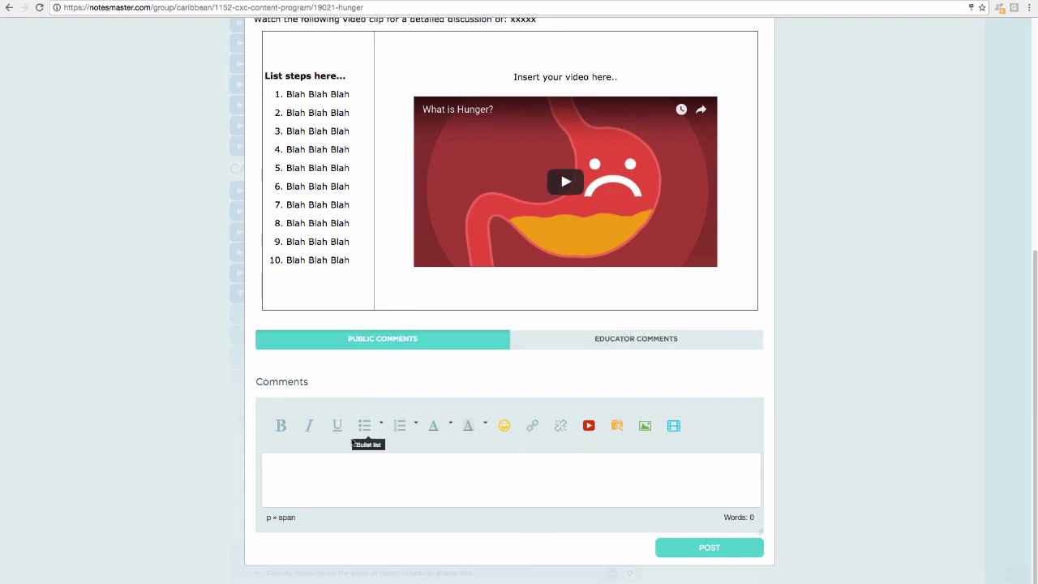
left_click(356, 462)
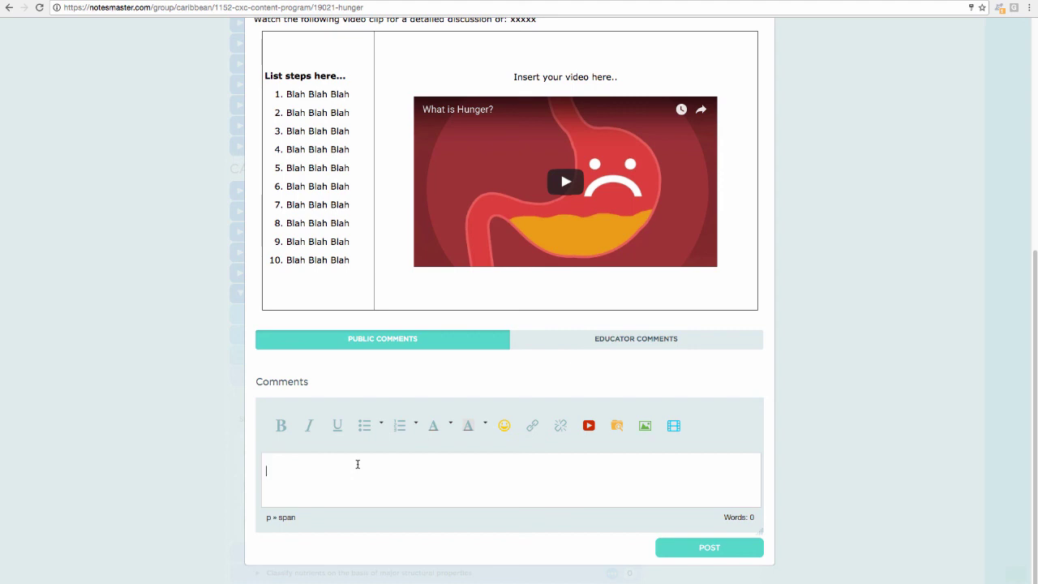
type("What do you thin")
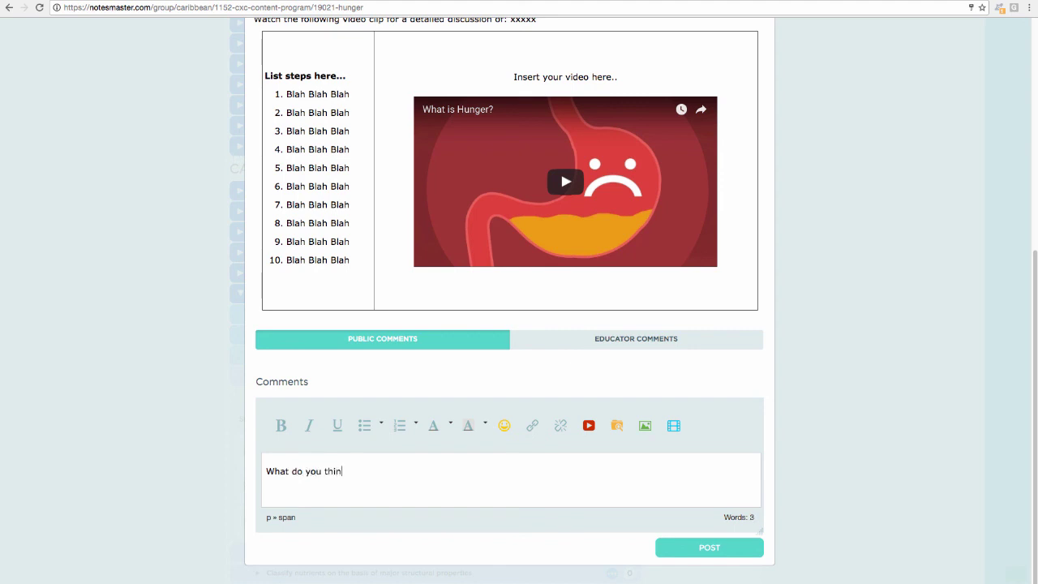
type("k about the video and leave")
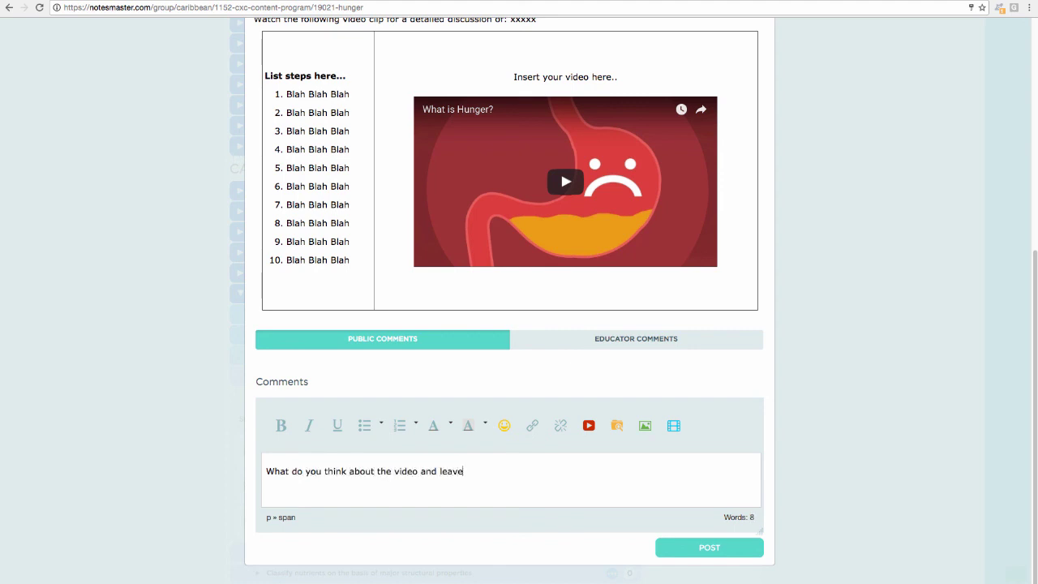
type(" a thought on how we can tackle glo")
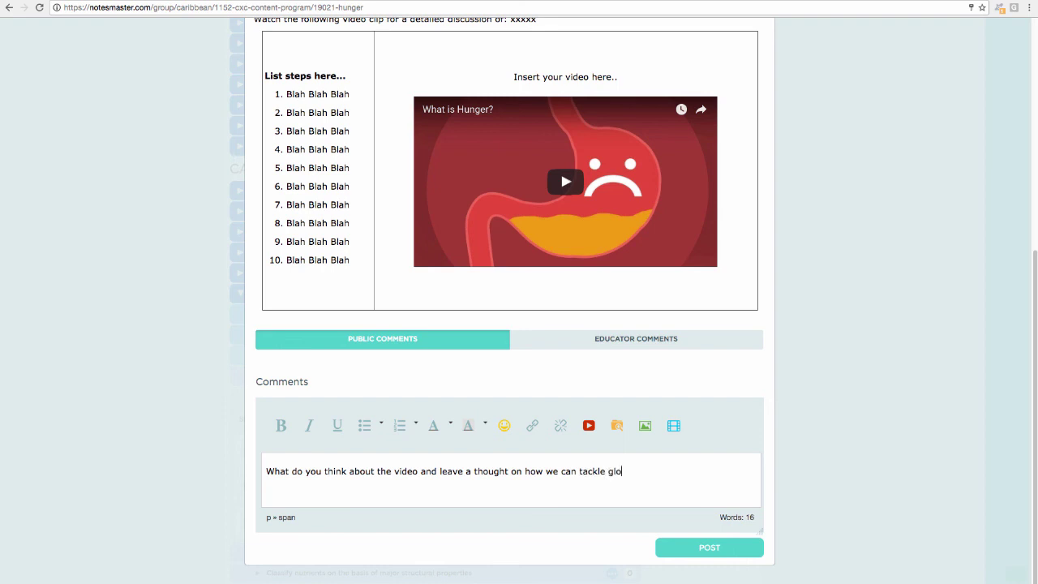
type("bal hunger....")
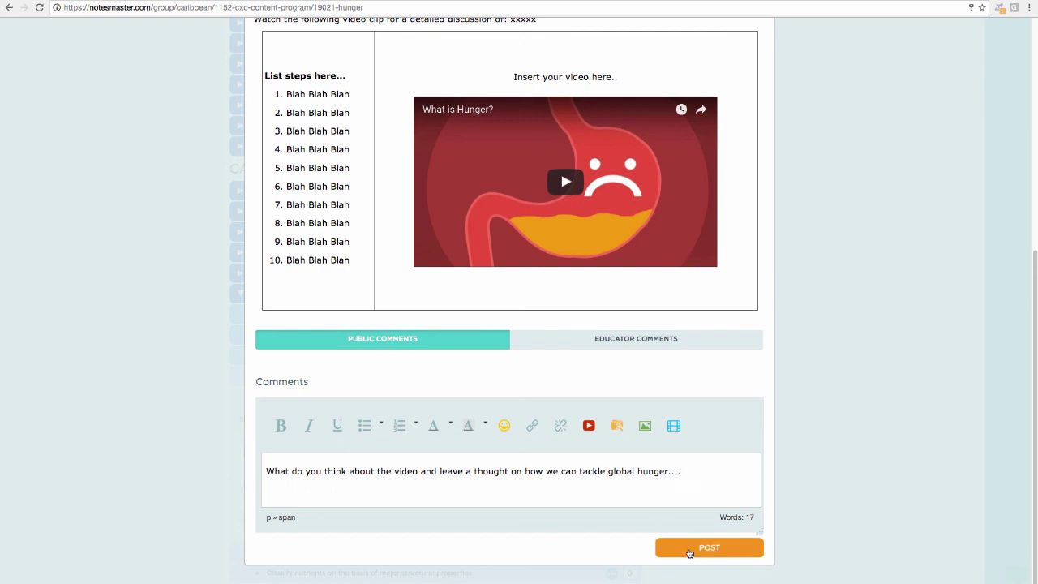
left_click(689, 552)
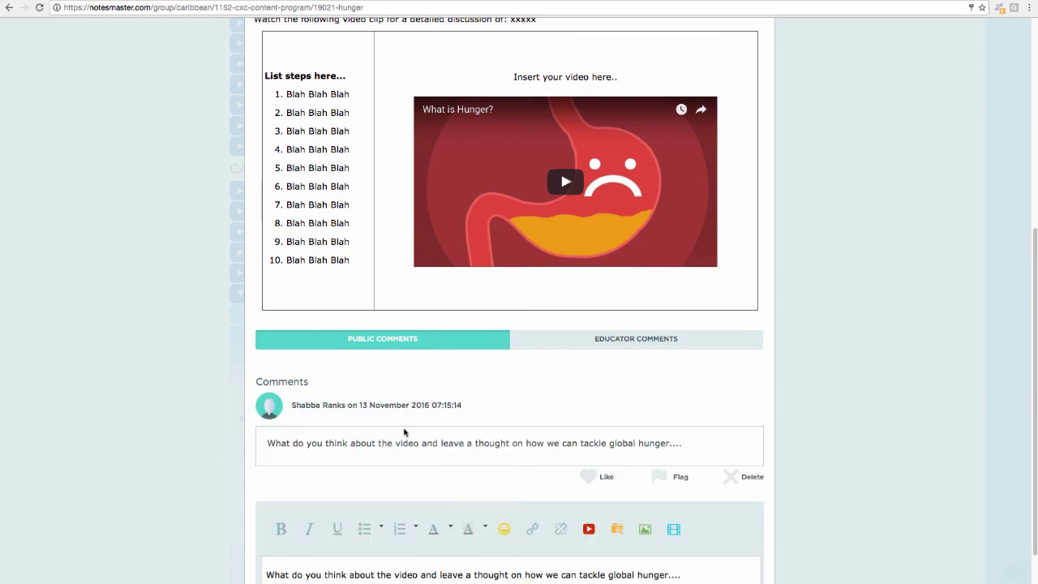
Step: Close the Hunger note to return to the CXC Content Program group's shared resources
scroll(340, 227, "up", 2)
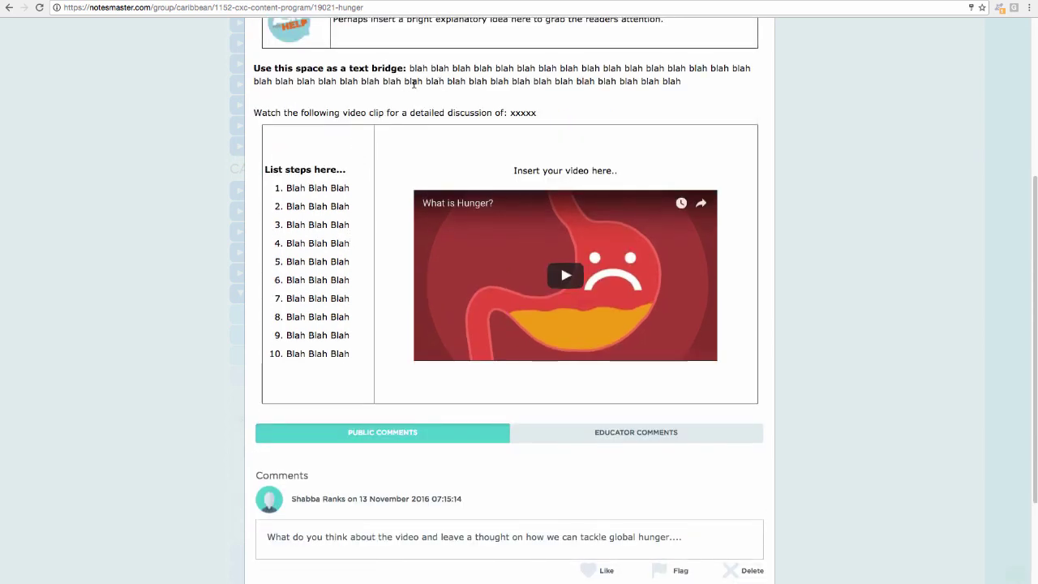
scroll(413, 83, "down", 2)
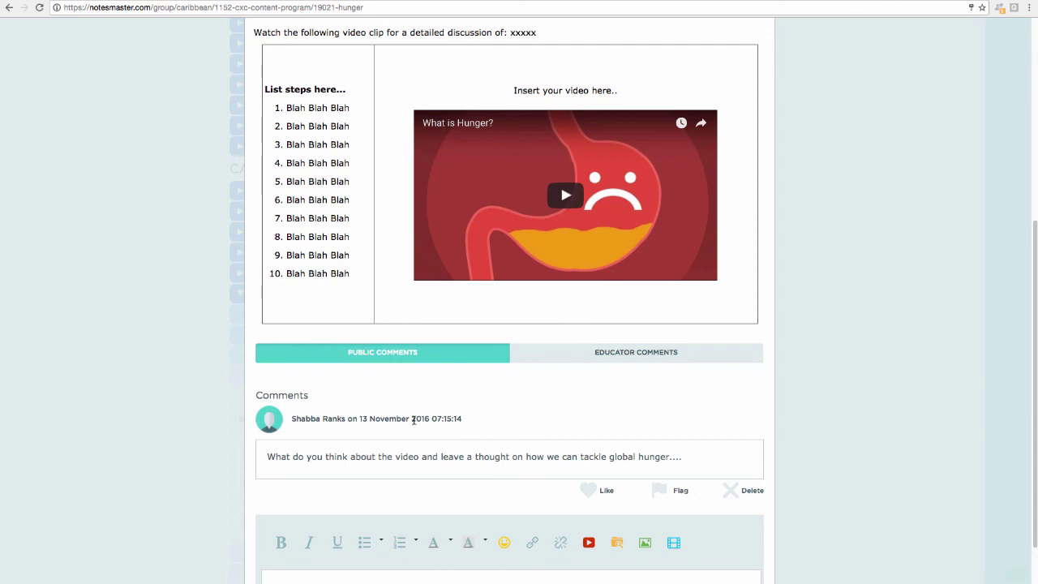
scroll(417, 424, "up", 9)
left_click(158, 297)
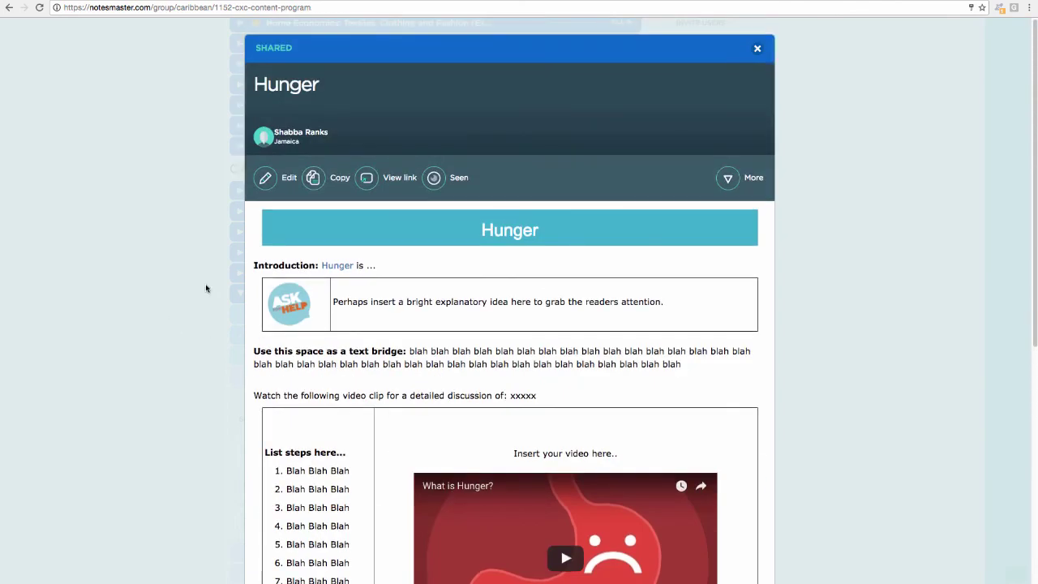
scroll(753, 242, "up", 5)
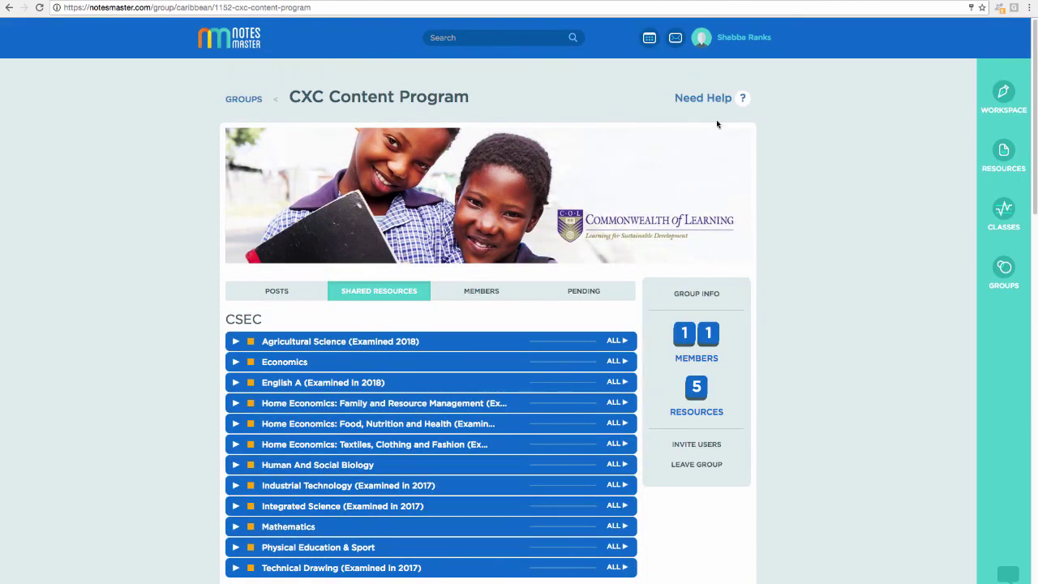
left_click(743, 99)
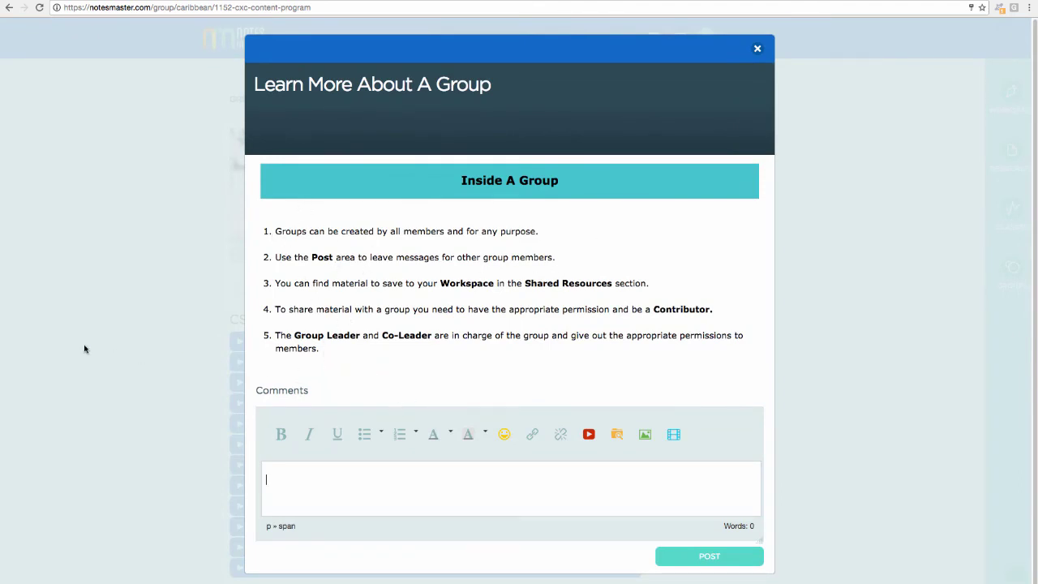
left_click(146, 342)
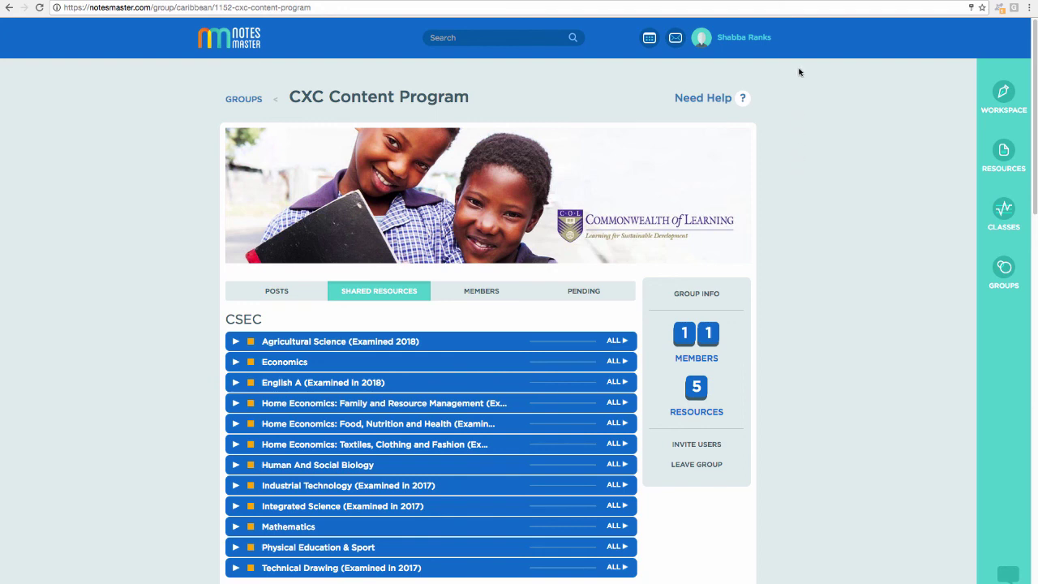
left_click(785, 2)
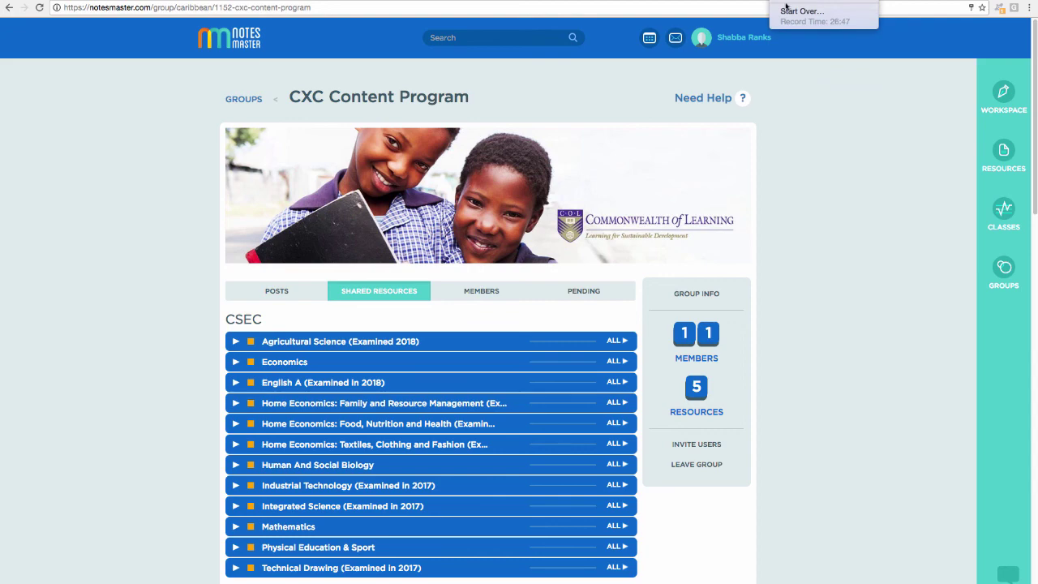